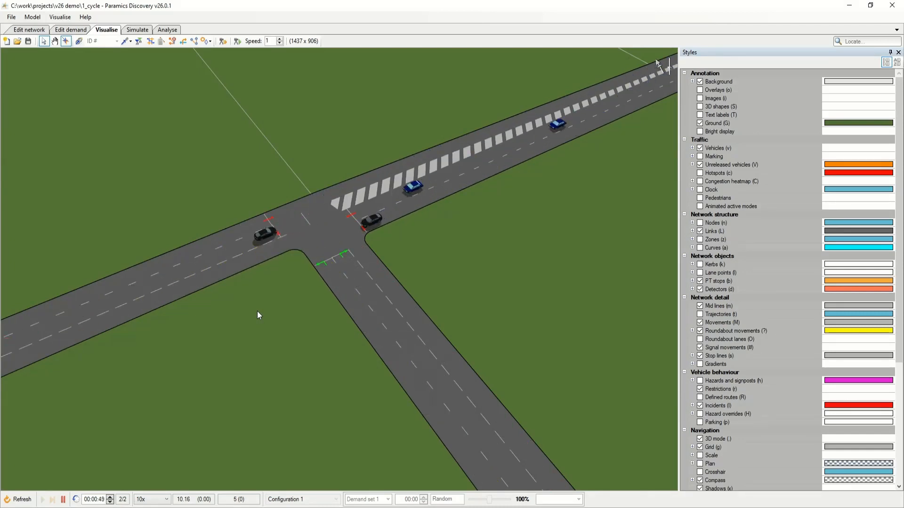
# Pause the simulation and display the Cycle vehicle type's properties in the network's vehicle type list.
pyautogui.press('space')
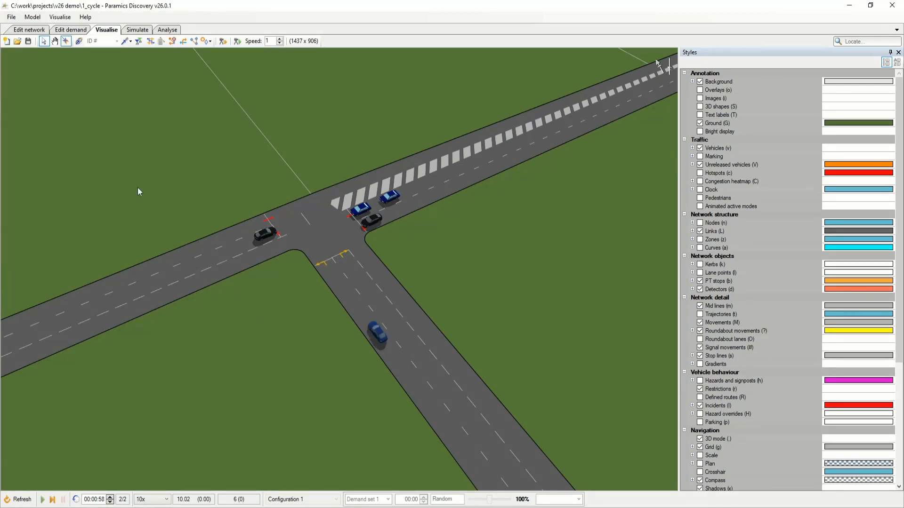
pyautogui.click(34, 30)
pyautogui.click(59, 18)
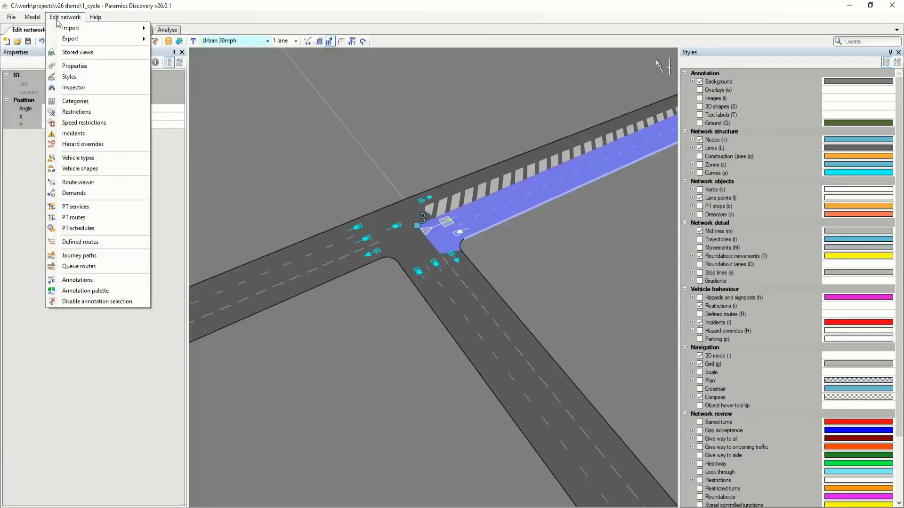
pyautogui.click(110, 158)
pyautogui.click(118, 188)
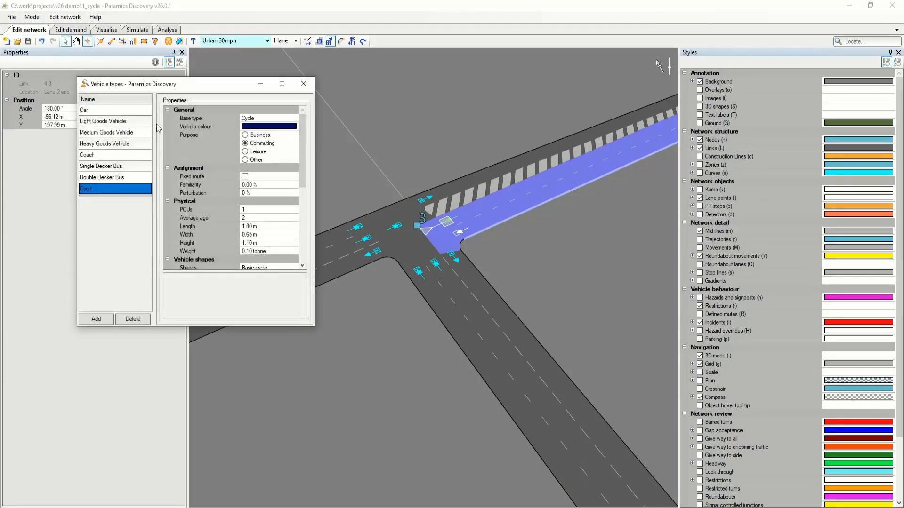
pyautogui.moveTo(174, 86); pyautogui.dragTo(186, 119)
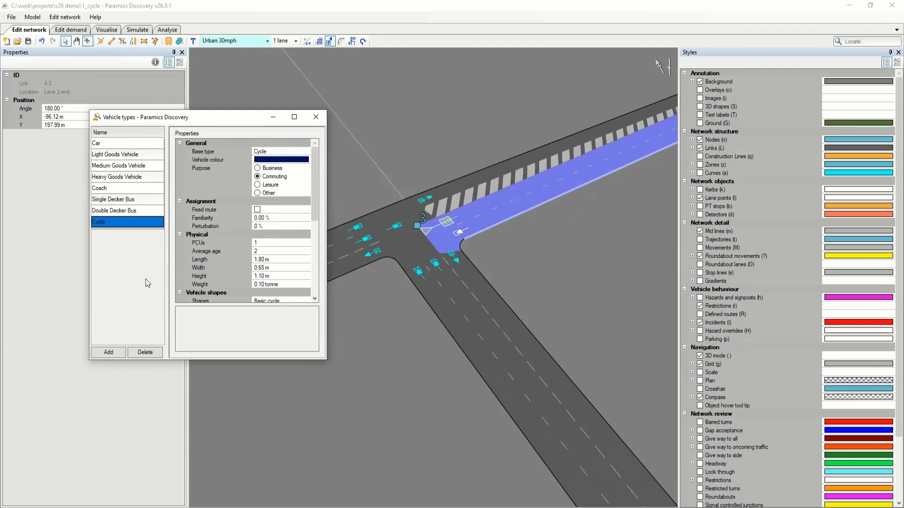
# Try adding a vehicle type with base type Cycle, delete it again, and close the vehicle type list.
pyautogui.click(108, 352)
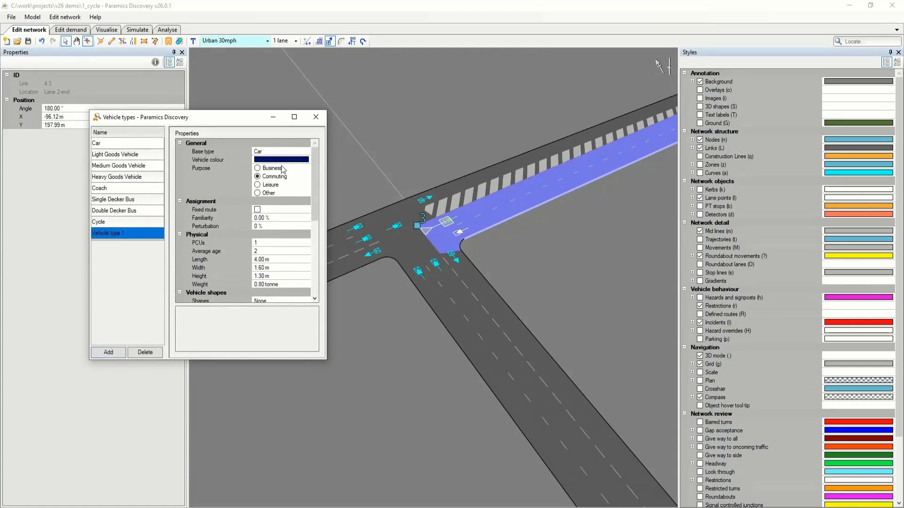
pyautogui.click(292, 156)
pyautogui.click(306, 151)
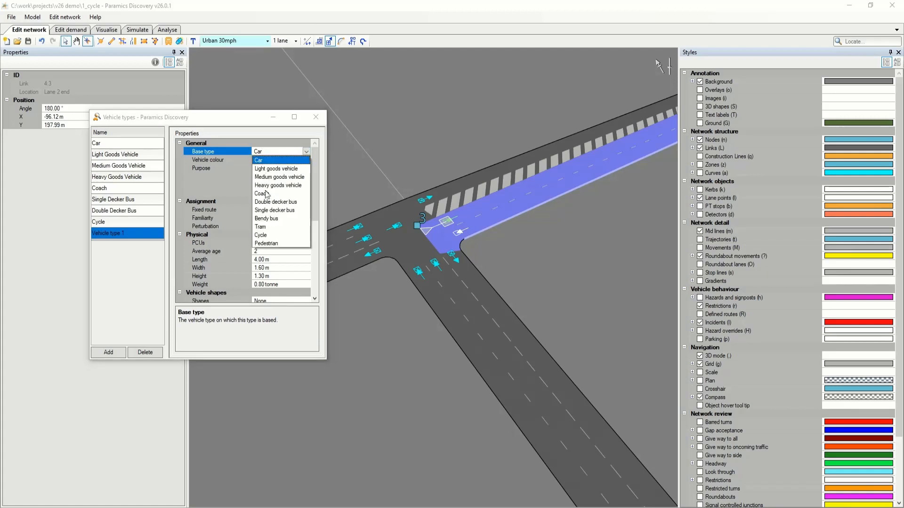
pyautogui.click(261, 235)
pyautogui.doubleClick(128, 234)
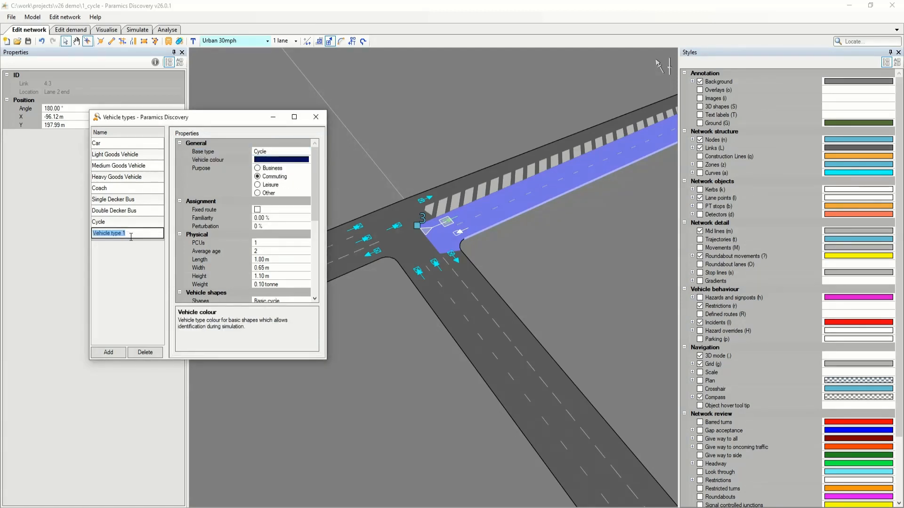
pyautogui.click(128, 256)
pyautogui.click(154, 353)
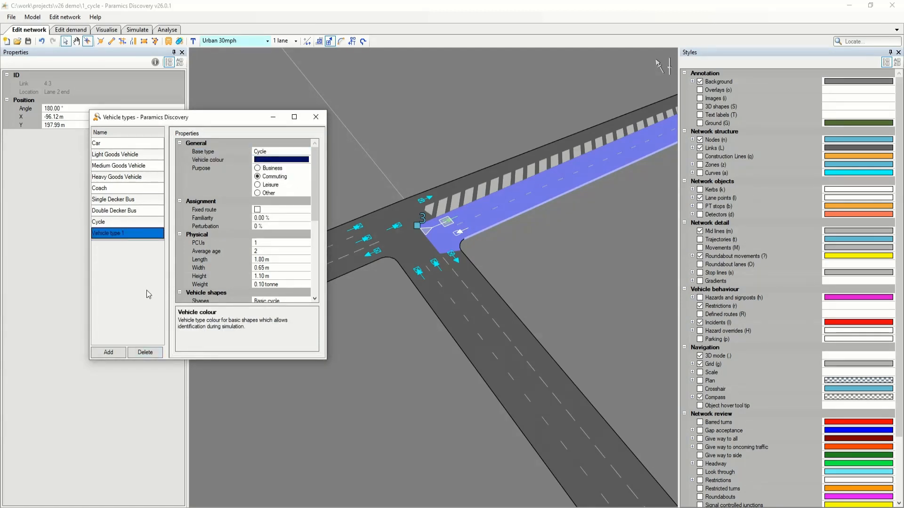
pyautogui.click(315, 117)
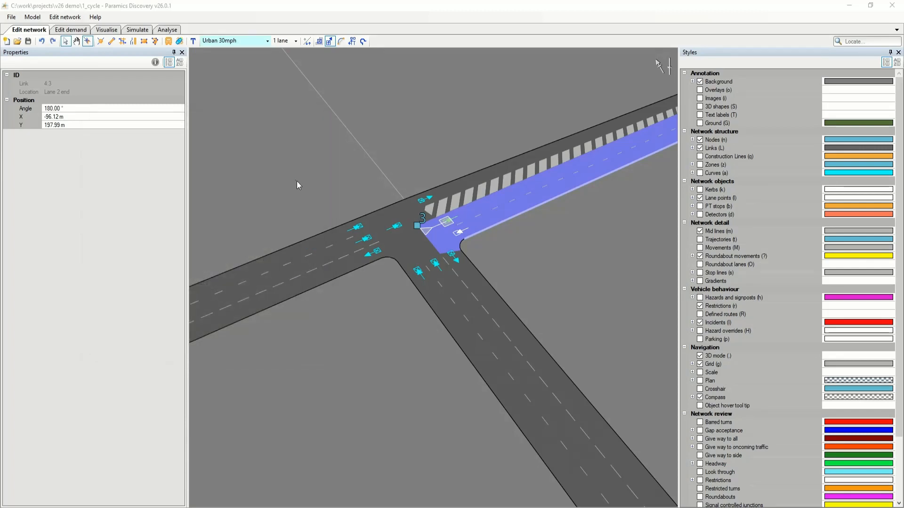
# Set the Cycle proportion of Matrix 1 to 30 and balance the vehicle type proportions.
pyautogui.click(71, 29)
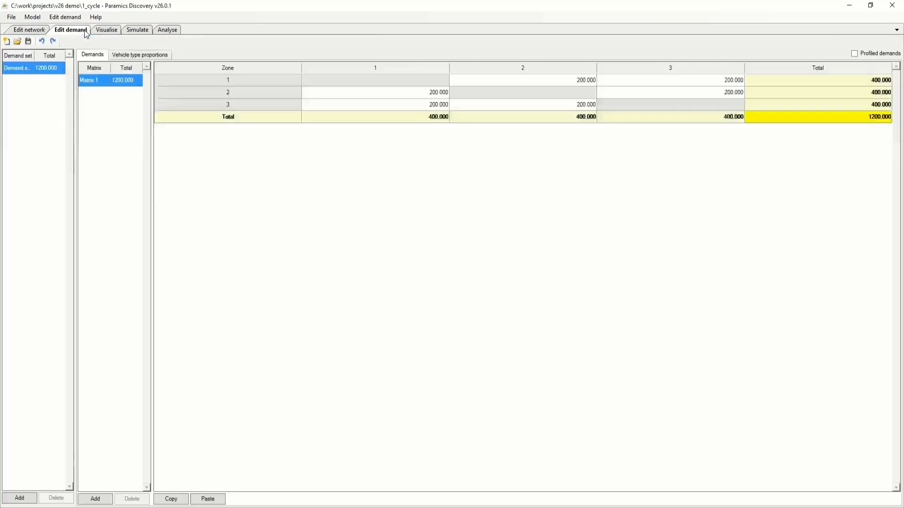
pyautogui.click(133, 56)
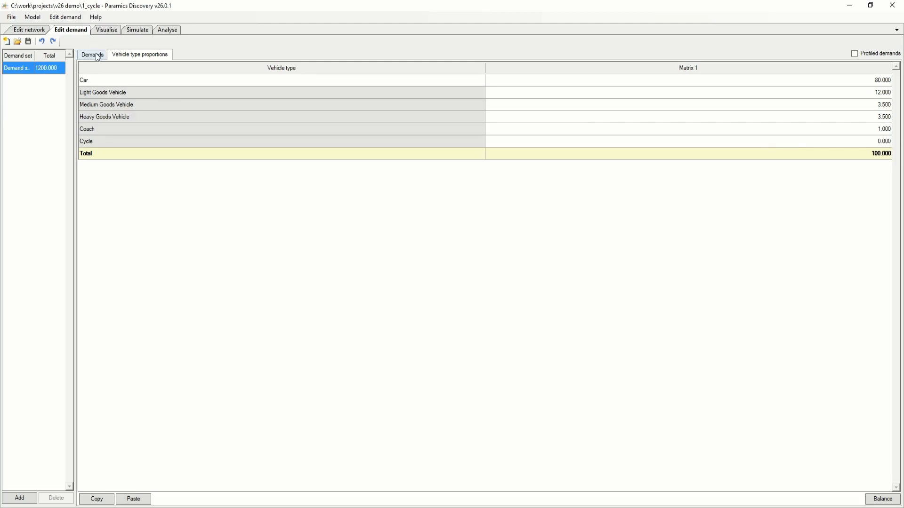
pyautogui.click(825, 145)
pyautogui.write('30')
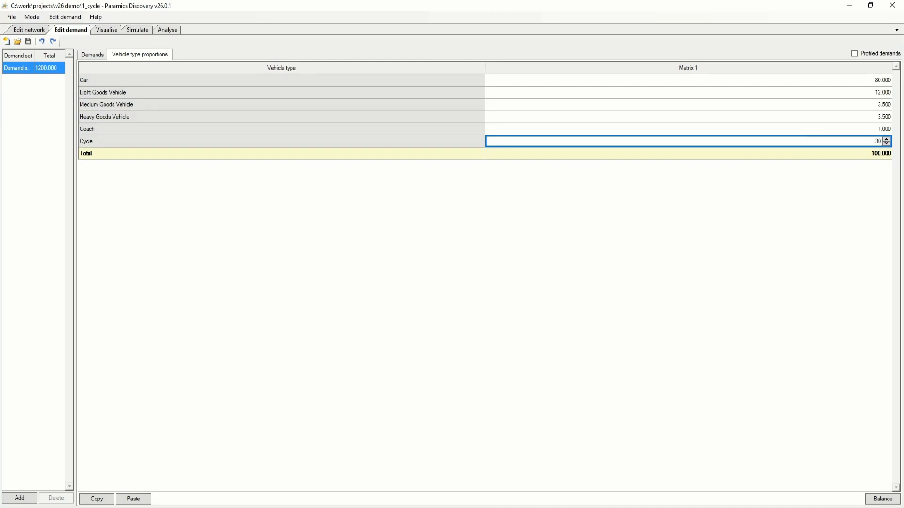
pyautogui.press('Return')
pyautogui.click(882, 498)
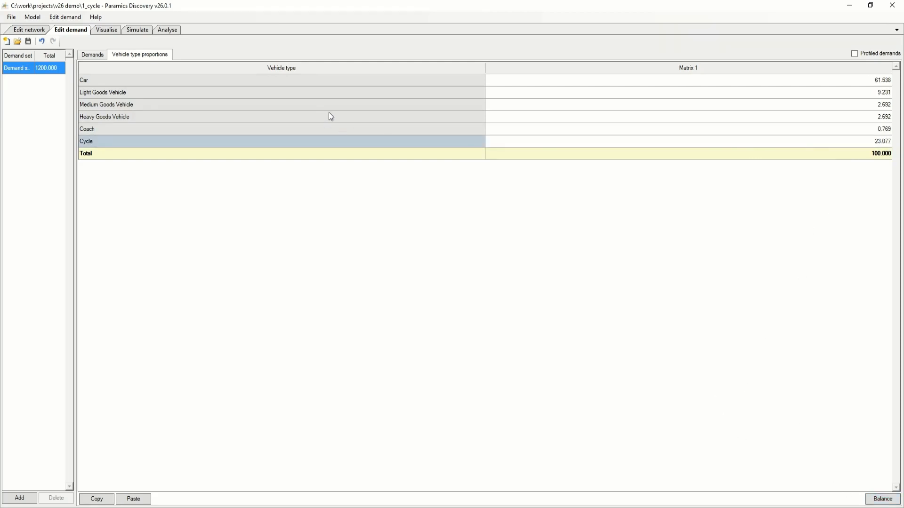
# Refresh the visualised simulation with the updated demand and inspect the cyclist at the side road's stop line.
pyautogui.click(103, 32)
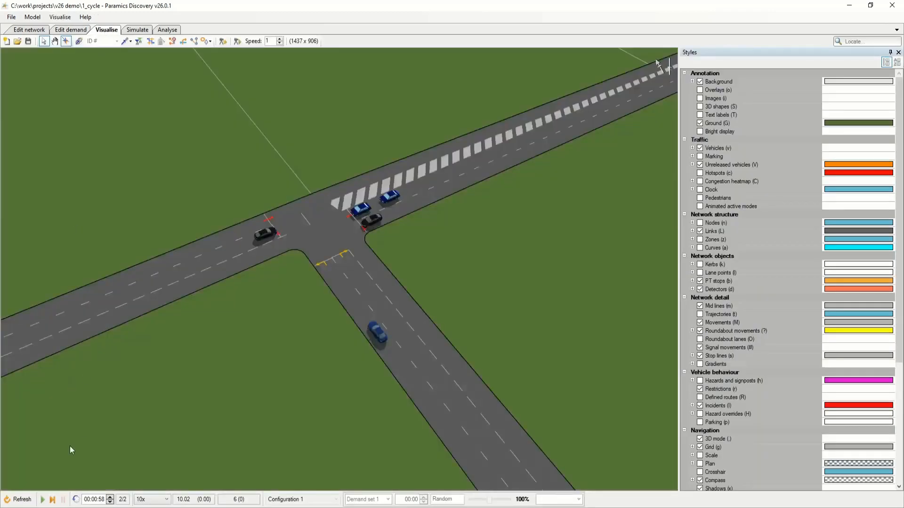
pyautogui.click(19, 499)
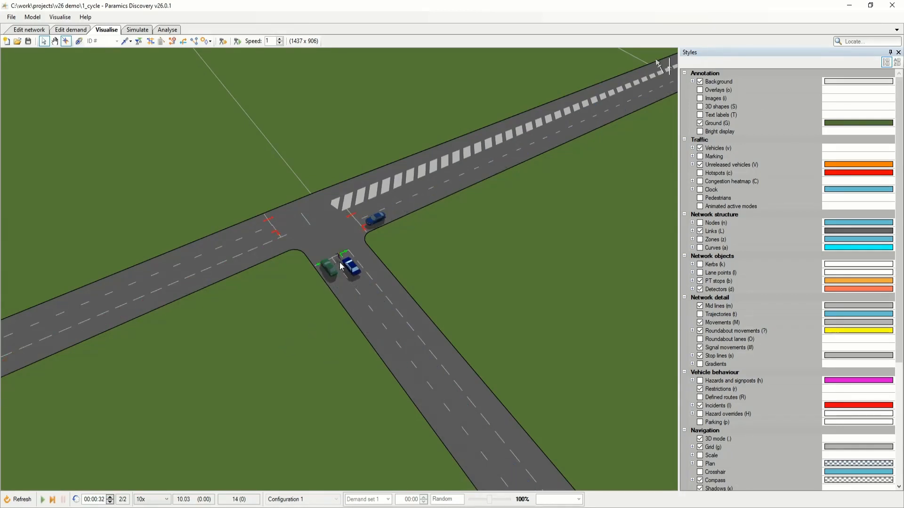
pyautogui.scroll(3, 335, 260)
pyautogui.moveTo(336, 260); pyautogui.dragTo(418, 298)
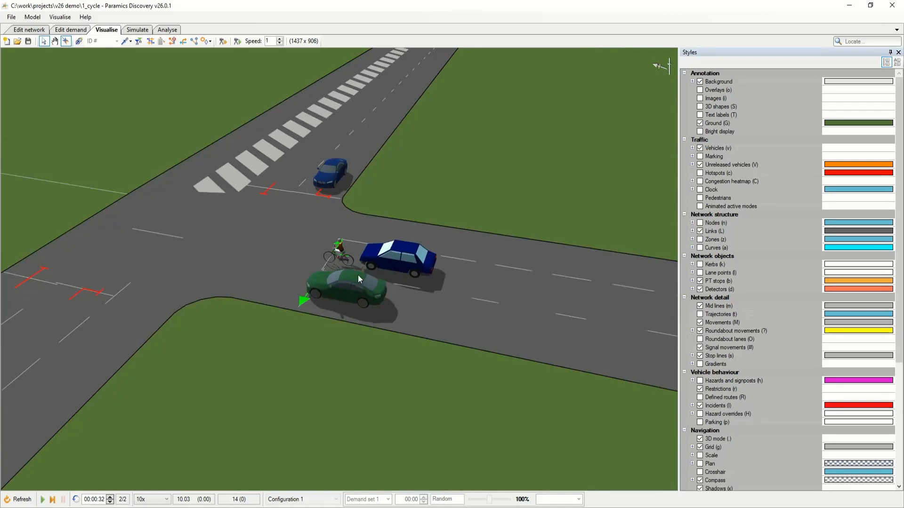
# Select the cyclist at the side road's stop line and follow it with a fixed-angle camera.
pyautogui.click(340, 253)
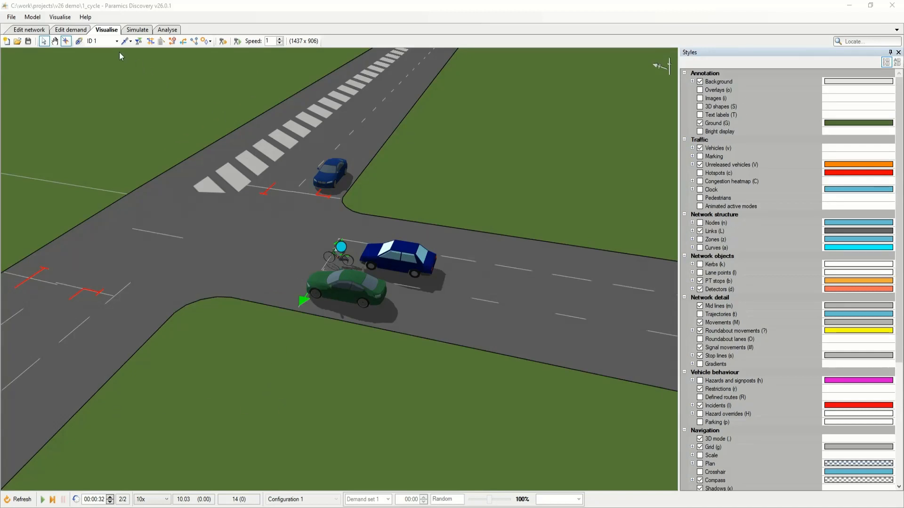
pyautogui.click(78, 43)
pyautogui.scroll(4, 271, 201)
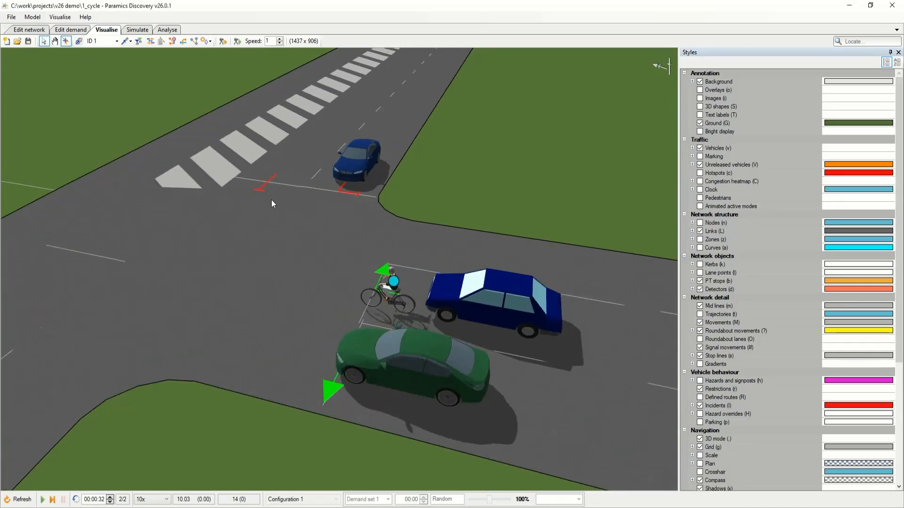
pyautogui.click(78, 41)
pyautogui.click(131, 41)
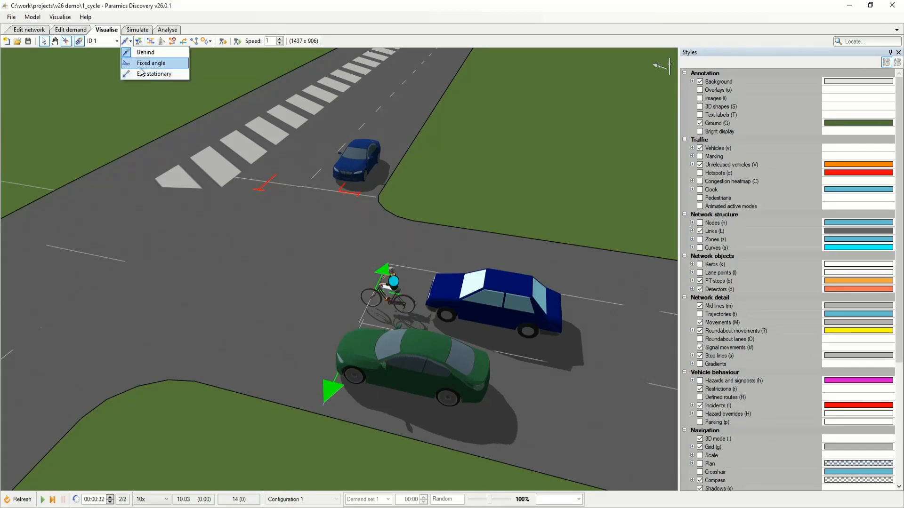
pyautogui.click(143, 68)
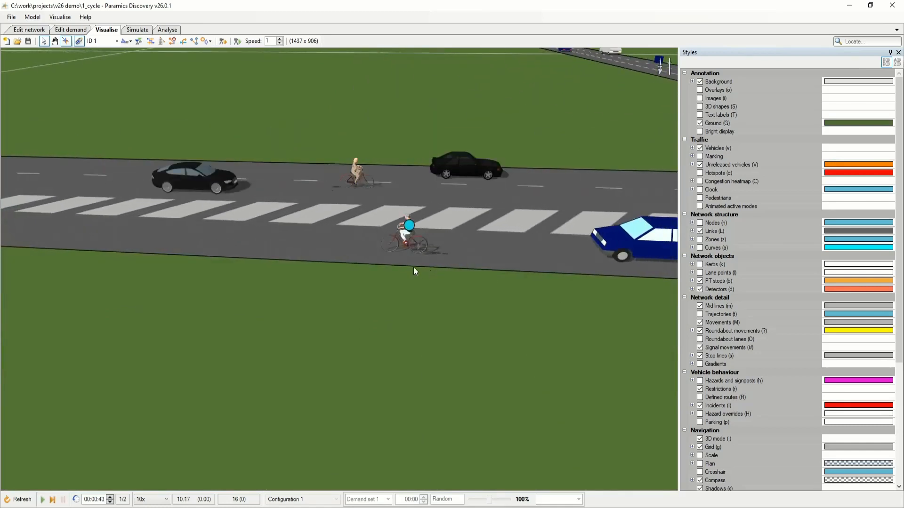
# Set the simulation playback speed to 5x and turn on animated active modes for the traffic.
pyautogui.click(151, 499)
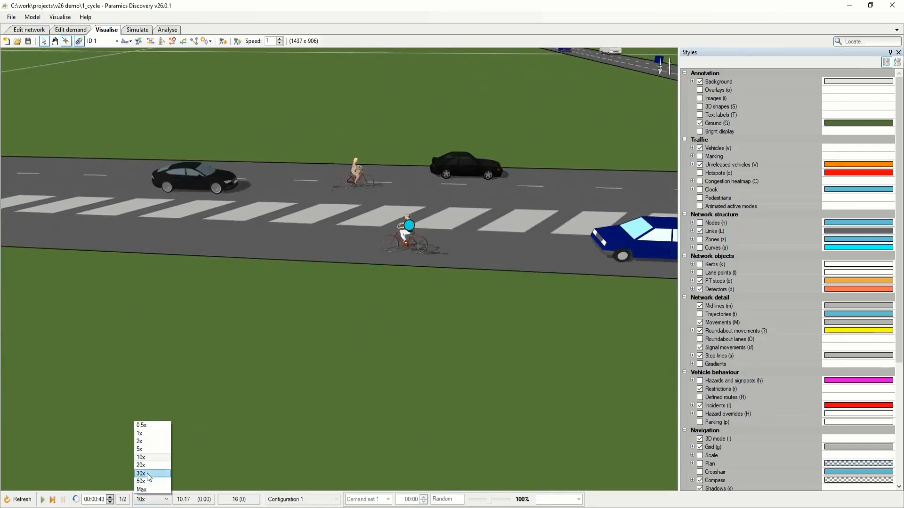
pyautogui.click(148, 450)
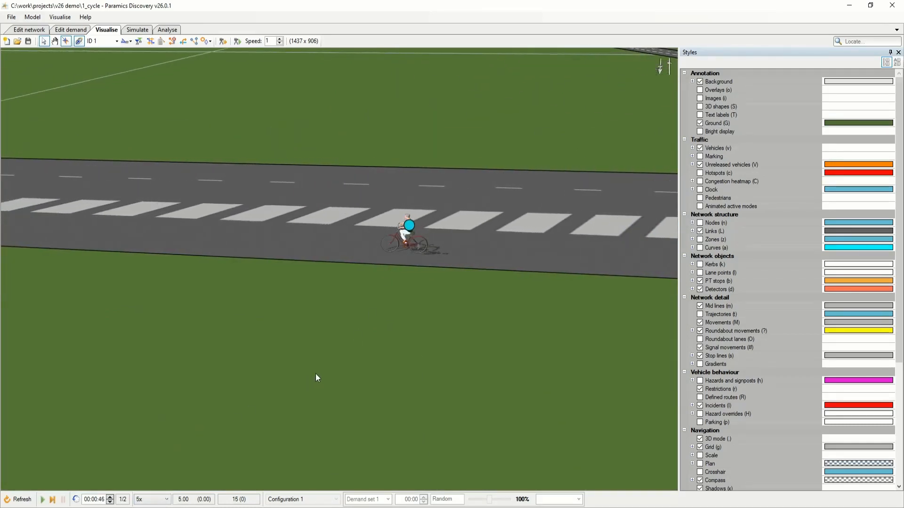
pyautogui.click(700, 207)
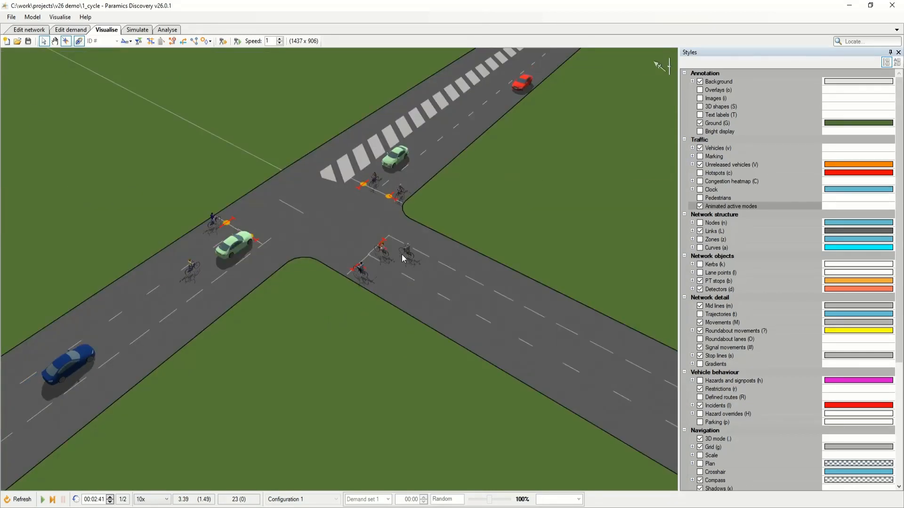
# Select the light green car just leaving the junction near the cyclist and turn on the vehicle awareness display.
pyautogui.scroll(3, 401, 255)
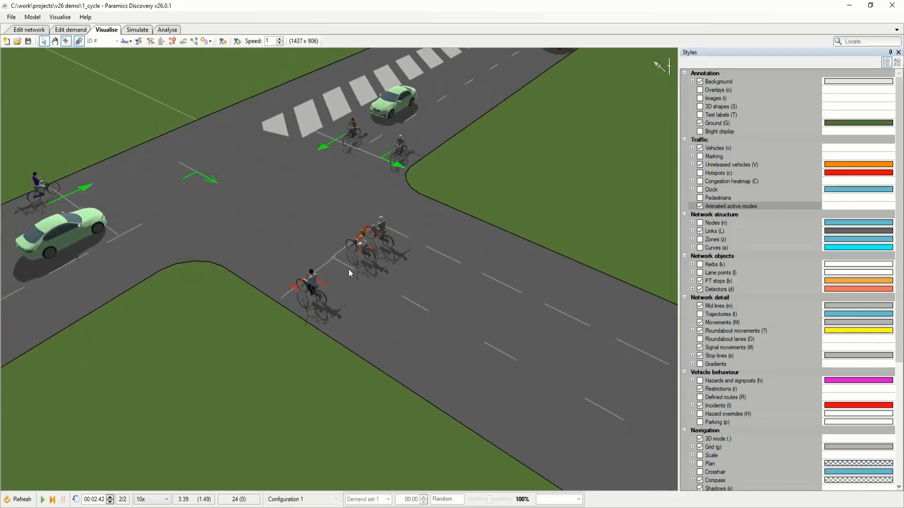
pyautogui.moveTo(348, 269); pyautogui.dragTo(507, 280)
pyautogui.scroll(-4, 485, 279)
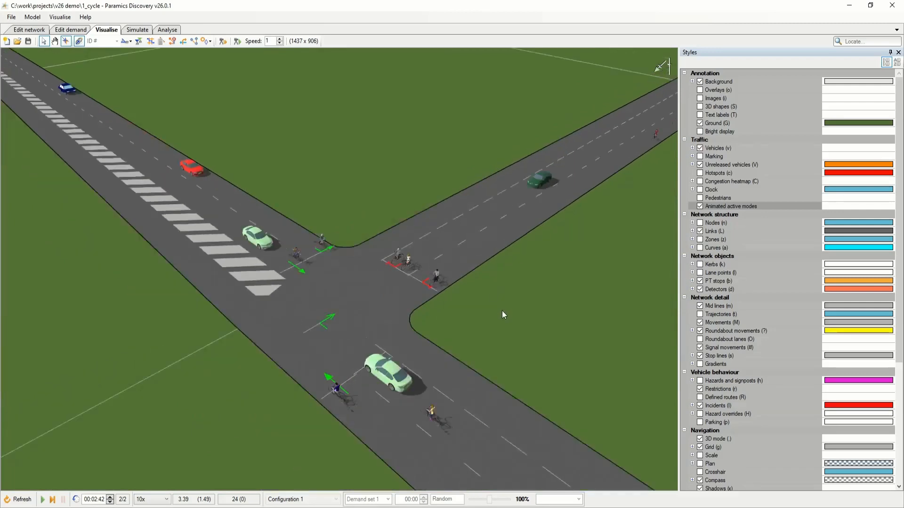
pyautogui.moveTo(502, 315); pyautogui.dragTo(473, 276)
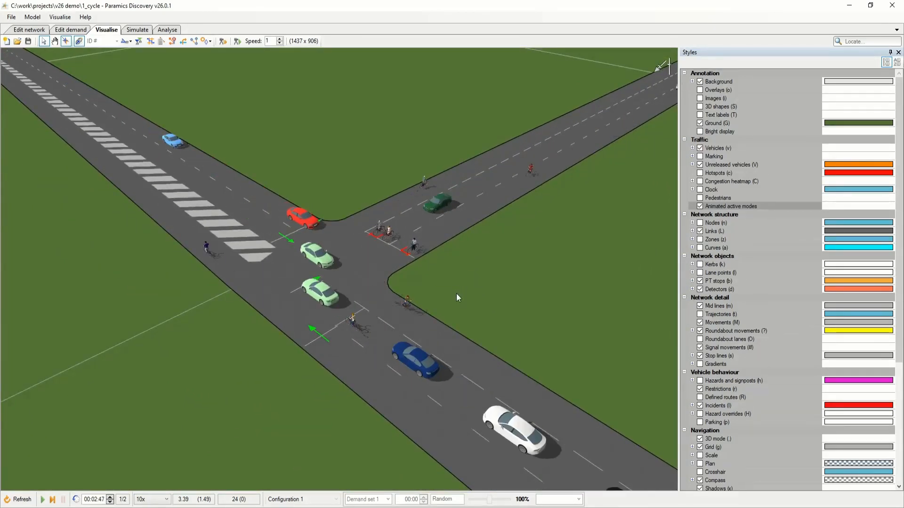
pyautogui.moveTo(504, 304); pyautogui.dragTo(307, 281)
pyautogui.click(323, 231)
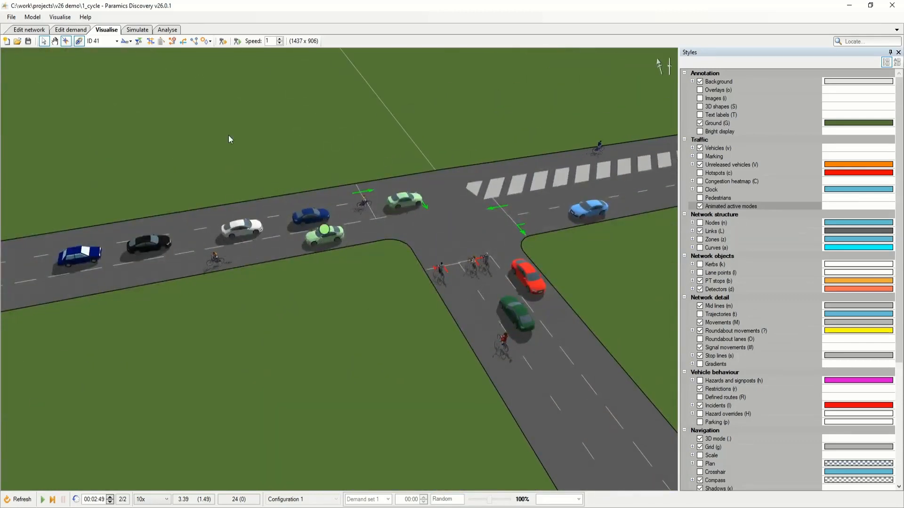
pyautogui.click(196, 43)
pyautogui.moveTo(165, 180); pyautogui.dragTo(274, 180)
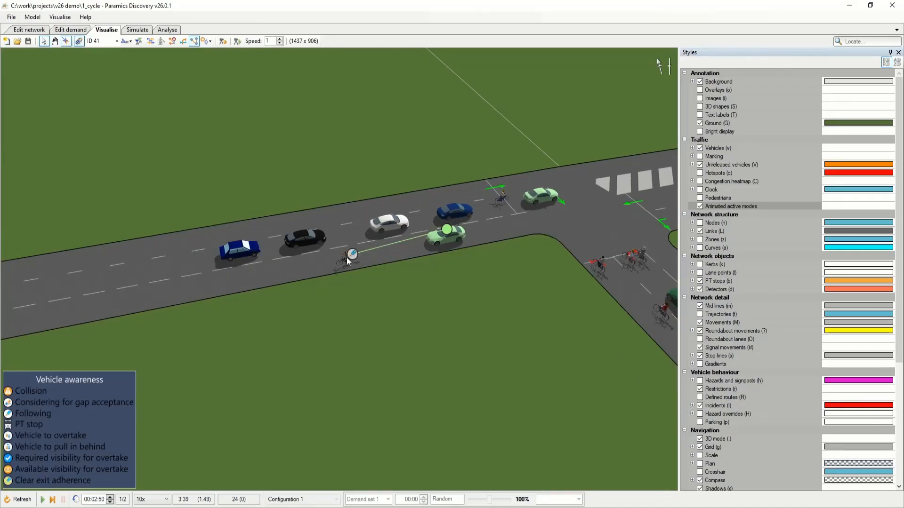
# Run the simulation briefly to watch the selected car's awareness link to the cyclist, and pause it.
pyautogui.press('space')
pyautogui.press('space')
pyautogui.press('space')
pyautogui.press('space')
pyautogui.press('space')
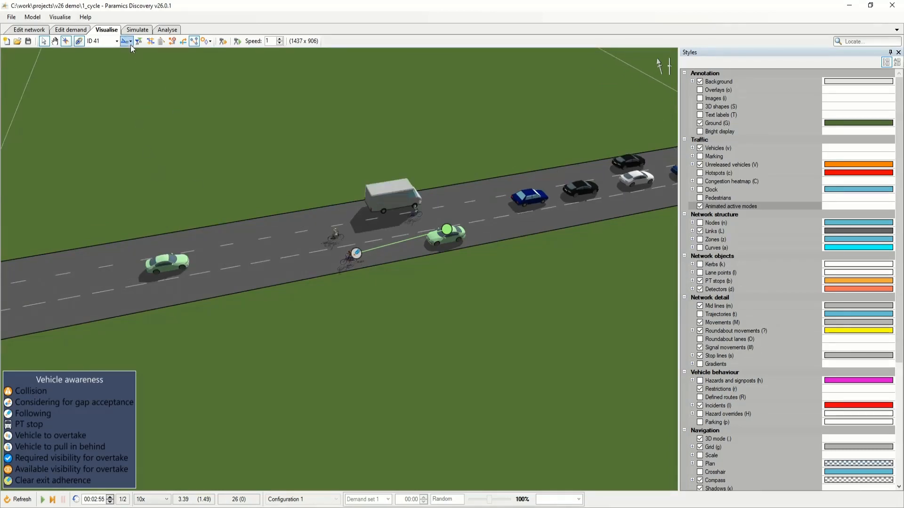
# Stop following the light green car, deselect it, and return the focus to the whole junction.
pyautogui.click(81, 44)
pyautogui.moveTo(456, 260); pyautogui.dragTo(450, 260)
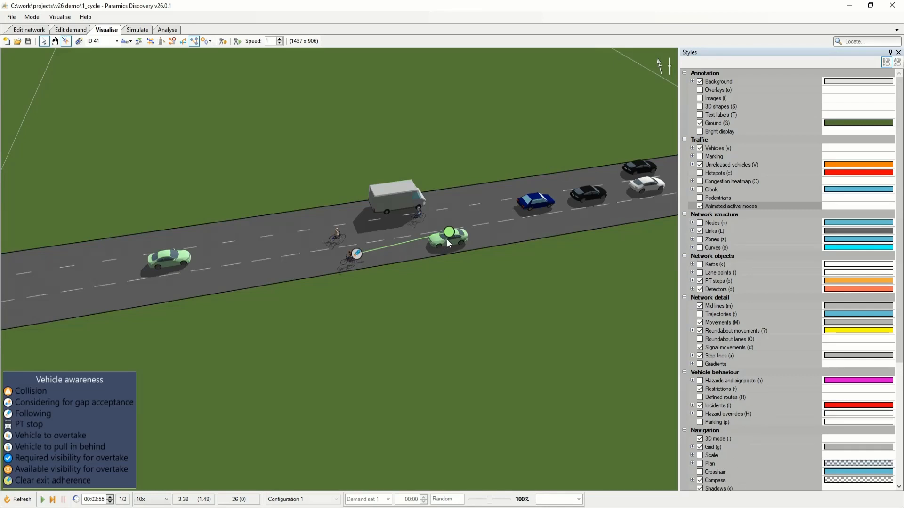
pyautogui.click(453, 238)
pyautogui.moveTo(456, 275); pyautogui.dragTo(312, 256)
pyautogui.moveTo(520, 265); pyautogui.dragTo(439, 291)
pyautogui.scroll(-4, 439, 292)
pyautogui.moveTo(504, 285); pyautogui.dragTo(343, 236)
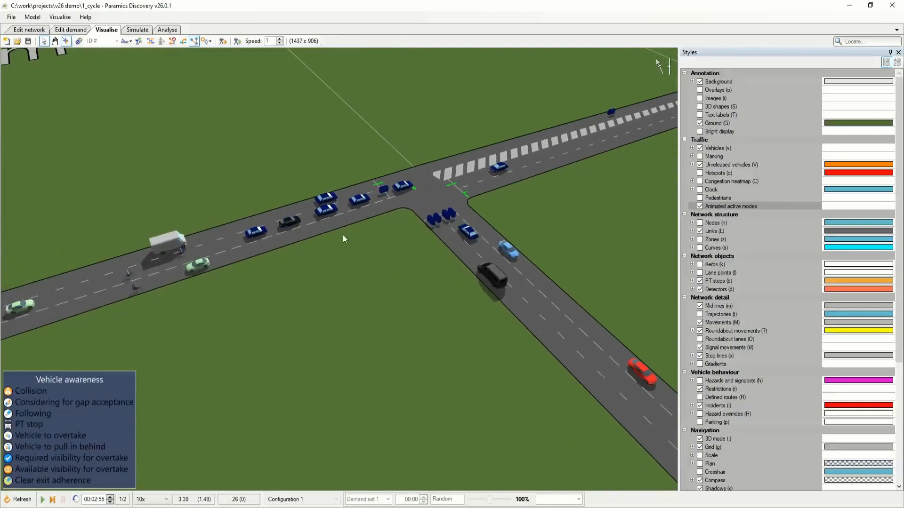
# Examine the network properties of the two-lane link from node 2 to node 3, and deselect it.
pyautogui.click(30, 30)
pyautogui.click(402, 227)
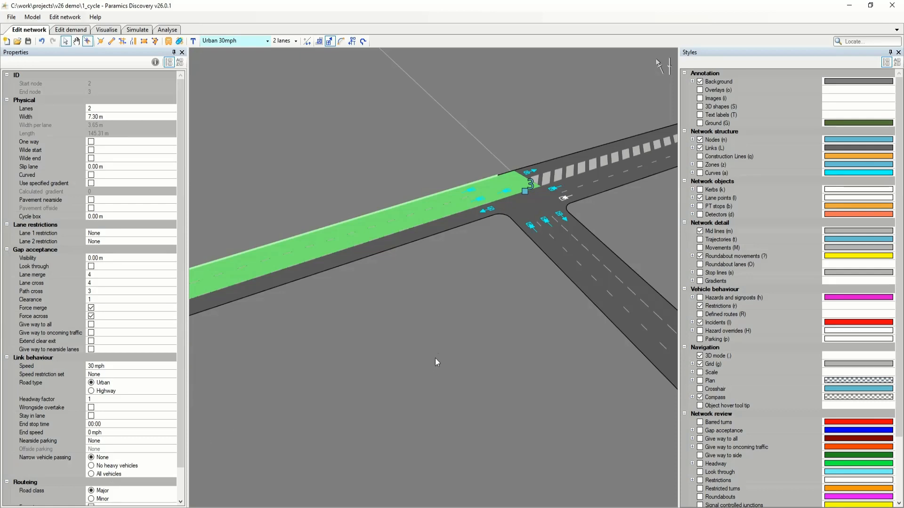
pyautogui.click(471, 303)
pyautogui.moveTo(471, 303); pyautogui.dragTo(323, 313)
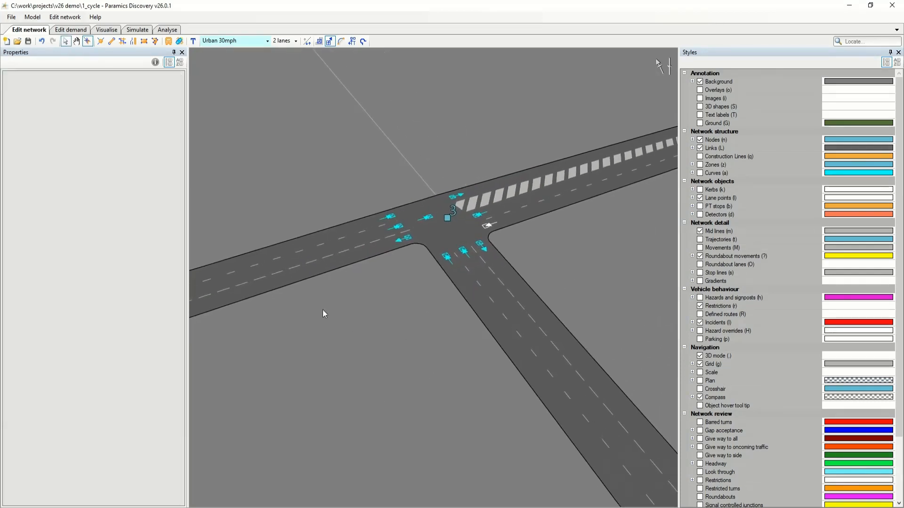
# Set narrow vehicle passing to All vehicles for the Urban 30mph category.
pyautogui.click(65, 17)
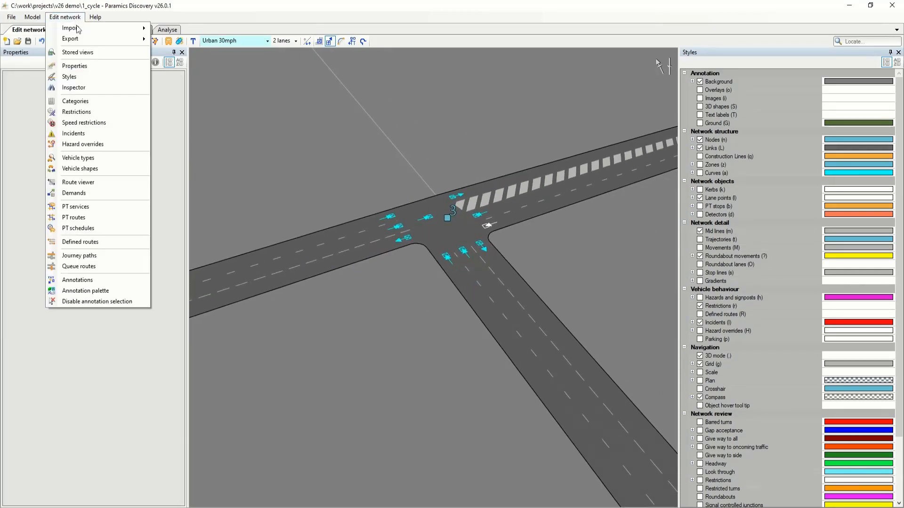
pyautogui.click(88, 101)
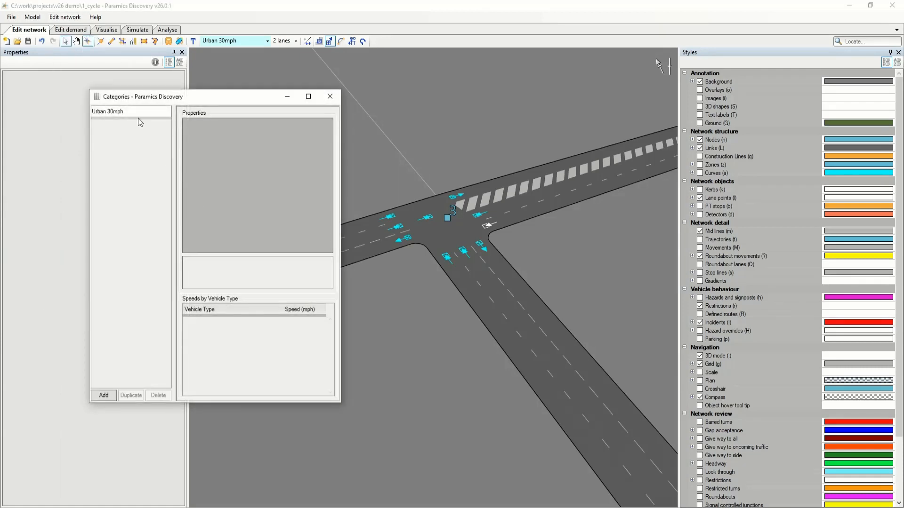
pyautogui.click(142, 114)
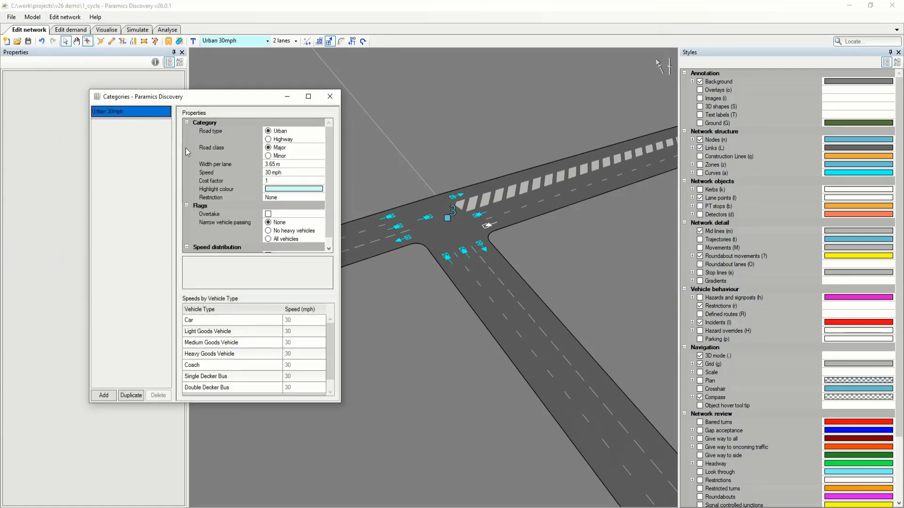
pyautogui.click(286, 239)
pyautogui.click(329, 96)
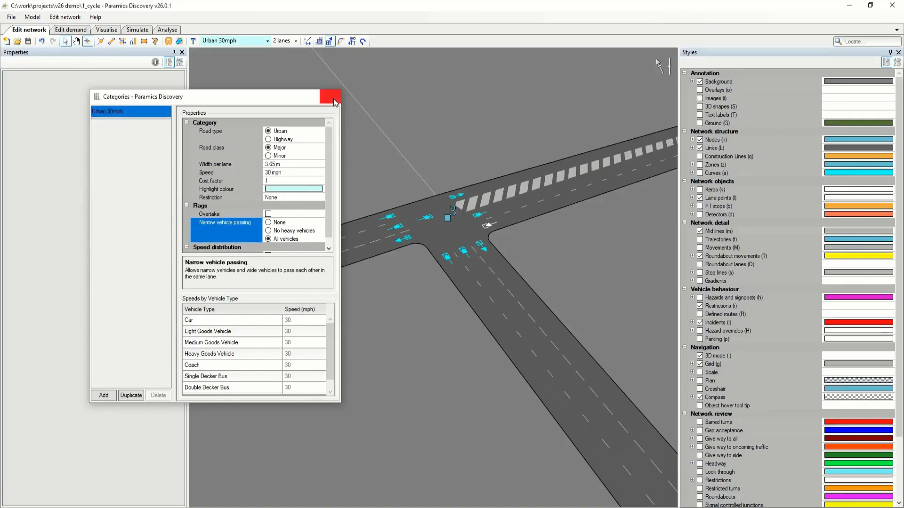
# Refresh and run the visualisation, pause it, and examine the cyclist beside the light green car at the stop line.
pyautogui.click(107, 30)
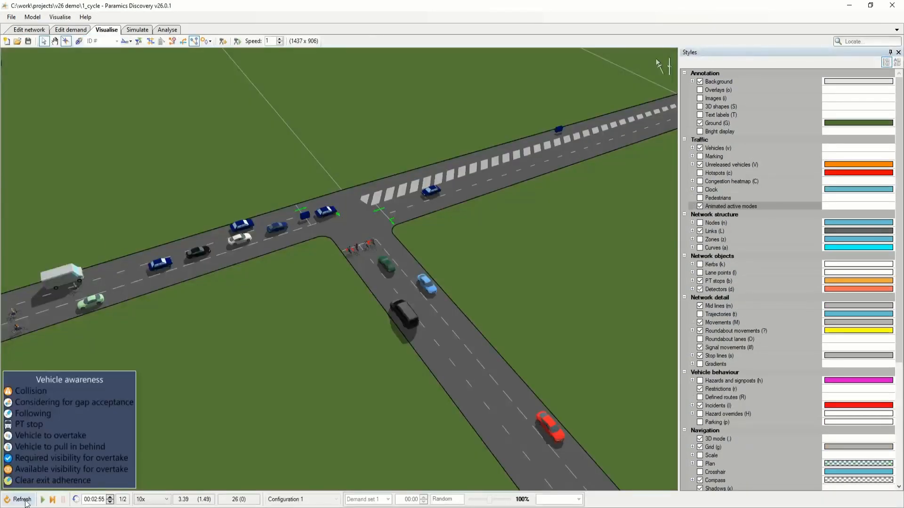
pyautogui.moveTo(264, 324); pyautogui.dragTo(256, 316)
pyautogui.press('space')
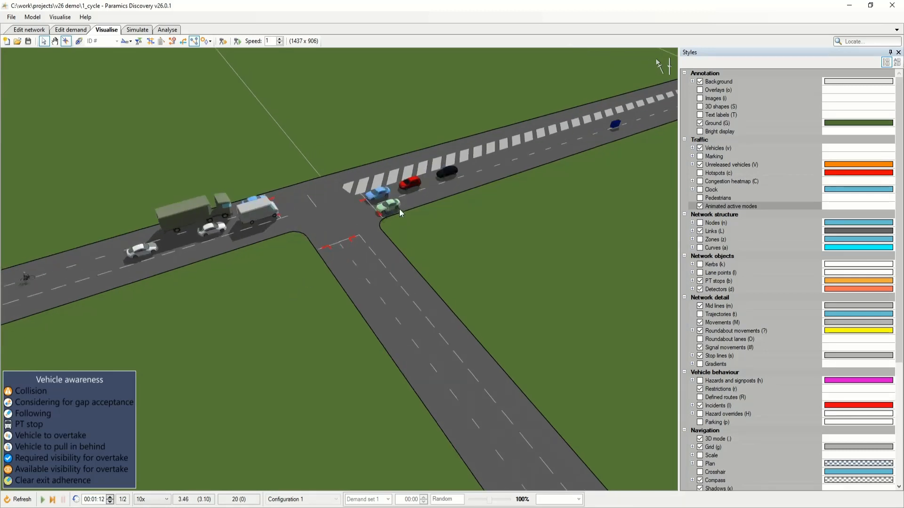
pyautogui.scroll(8, 399, 209)
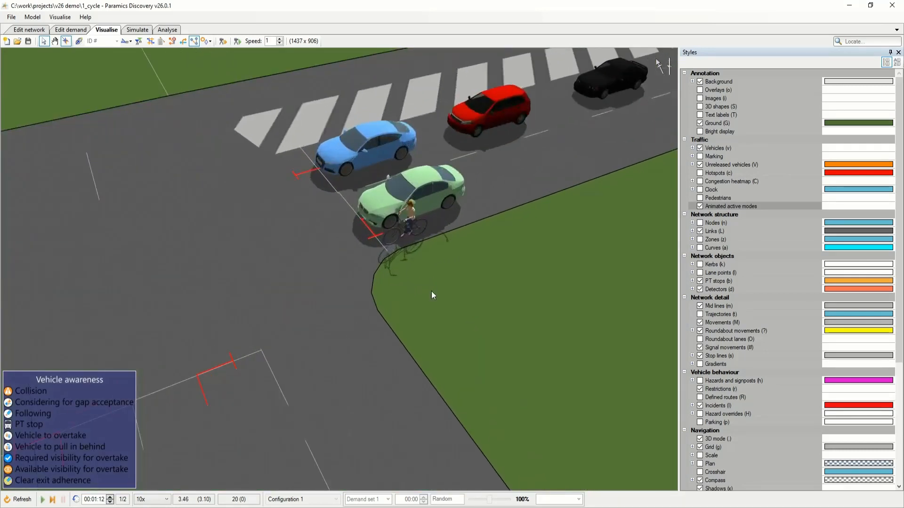
pyautogui.moveTo(466, 290); pyautogui.dragTo(495, 291)
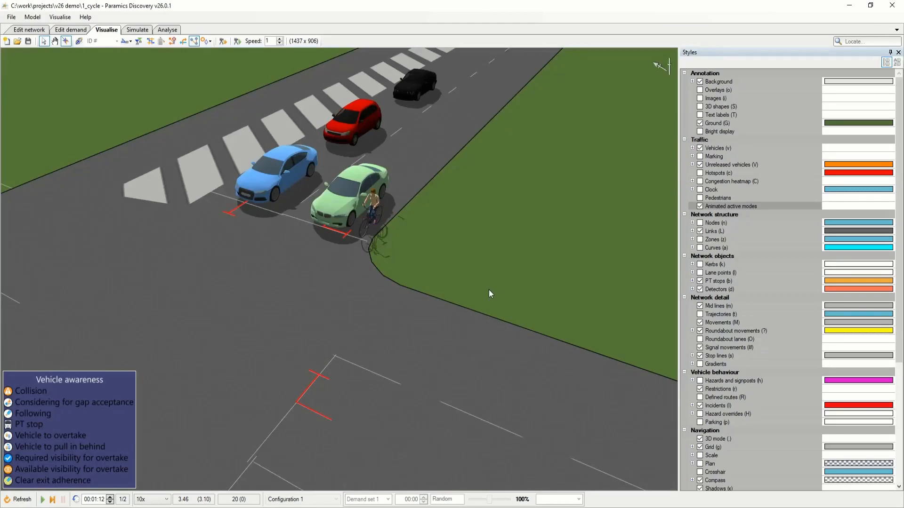
pyautogui.scroll(-6, 487, 288)
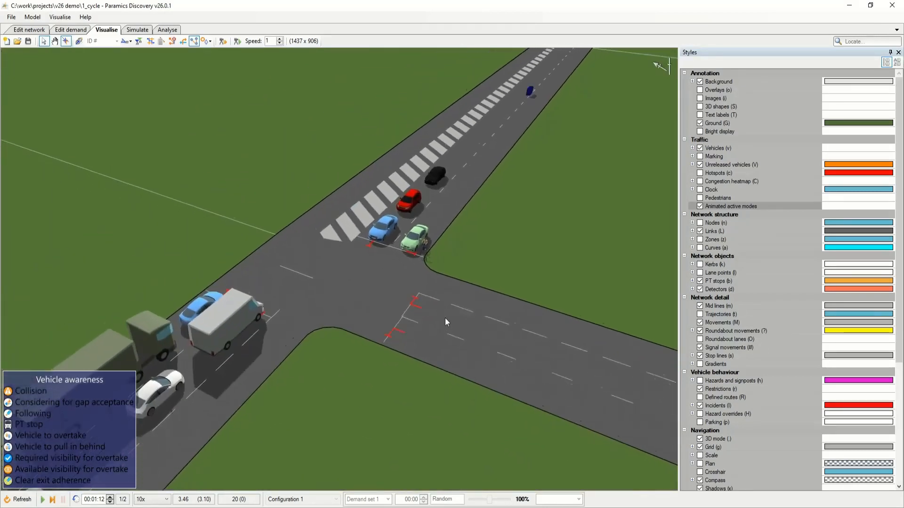
# Advance the simulation briefly and examine the cyclist passing alongside the green lorry queuing at the junction.
pyautogui.moveTo(445, 318); pyautogui.dragTo(419, 306)
pyautogui.press('space')
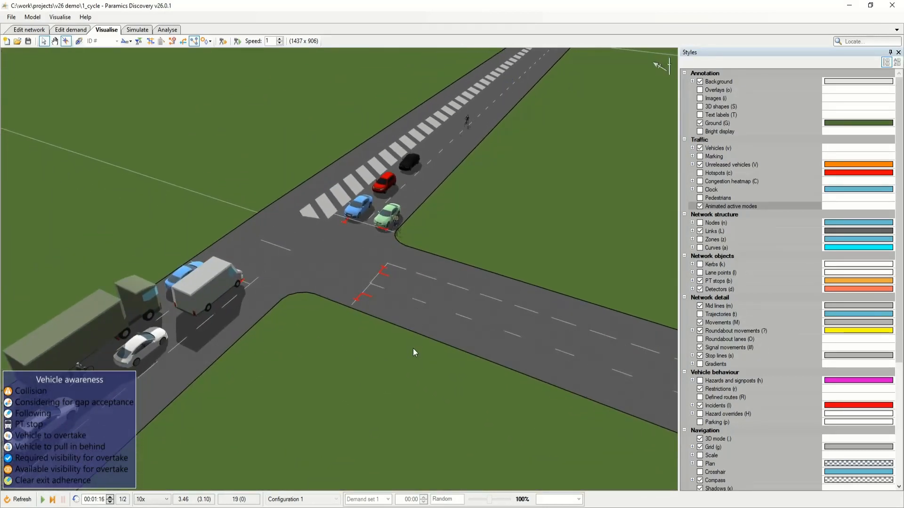
pyautogui.moveTo(443, 361); pyautogui.dragTo(375, 322)
pyautogui.moveTo(279, 352); pyautogui.dragTo(398, 374)
pyautogui.moveTo(310, 377); pyautogui.dragTo(387, 364)
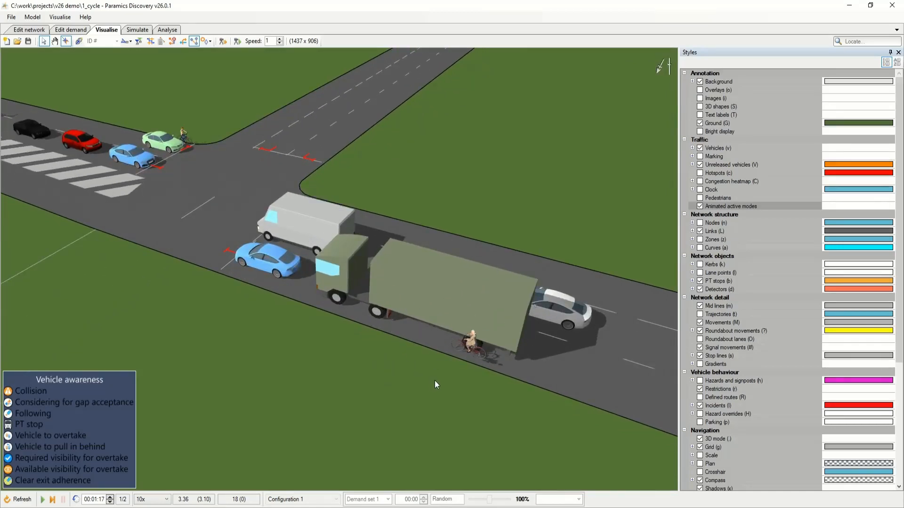
pyautogui.moveTo(434, 380); pyautogui.dragTo(374, 385)
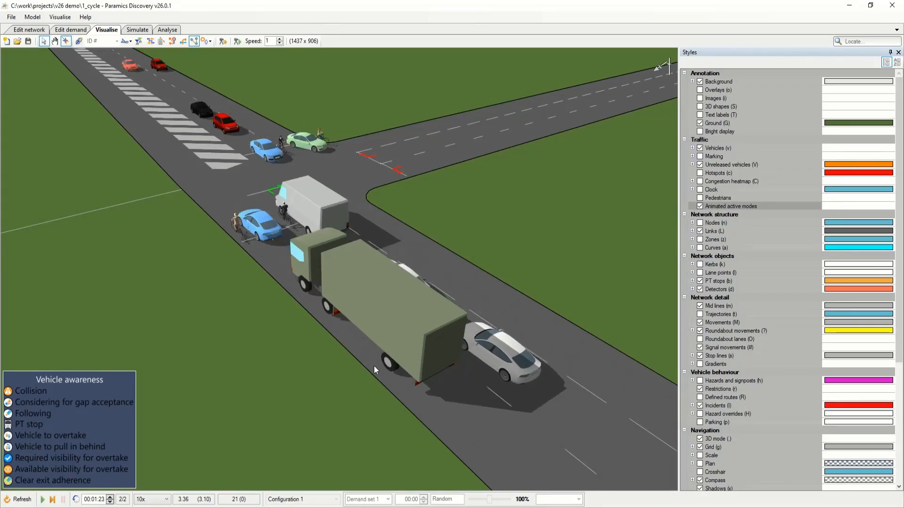
# Watch the cyclists and queued vehicles move off across the whole junction, with the simulation paused at 00:01:25.
pyautogui.moveTo(394, 328); pyautogui.dragTo(303, 255)
pyautogui.scroll(-4, 368, 290)
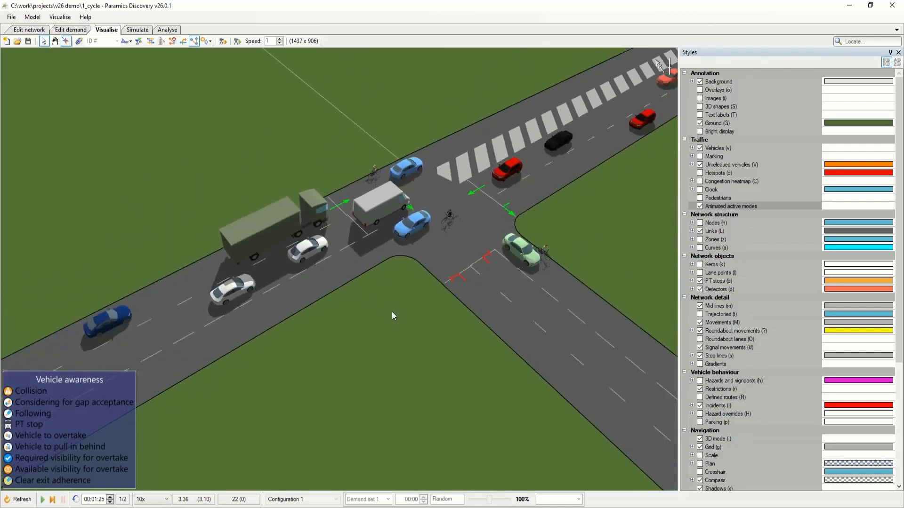
pyautogui.moveTo(392, 311); pyautogui.dragTo(366, 301)
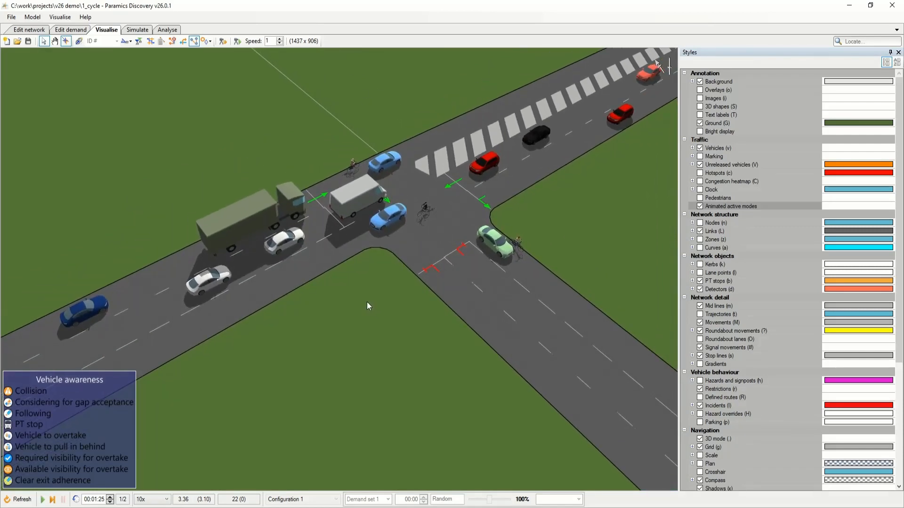
pyautogui.moveTo(397, 306); pyautogui.dragTo(366, 321)
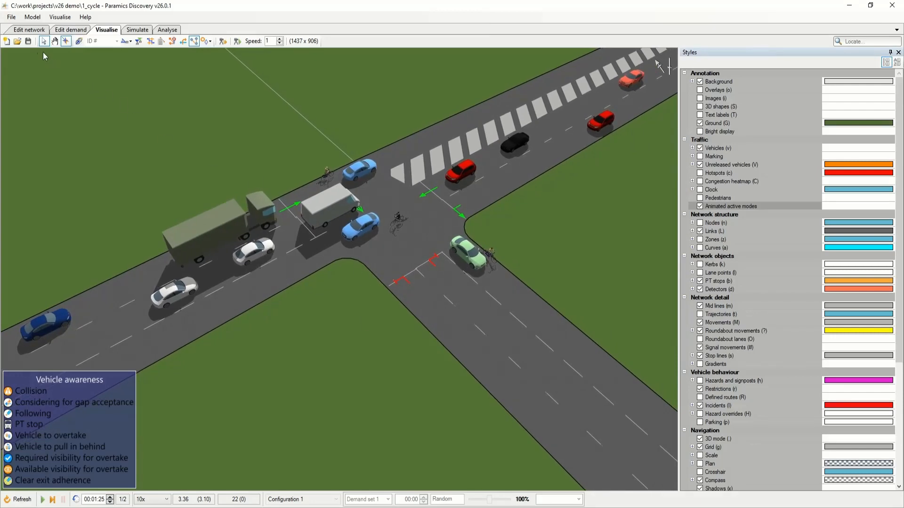
# Set a 4.00 m cycle box on the three links approaching node 3, and refresh the visualisation.
pyautogui.click(29, 30)
pyautogui.moveTo(431, 307); pyautogui.dragTo(413, 313)
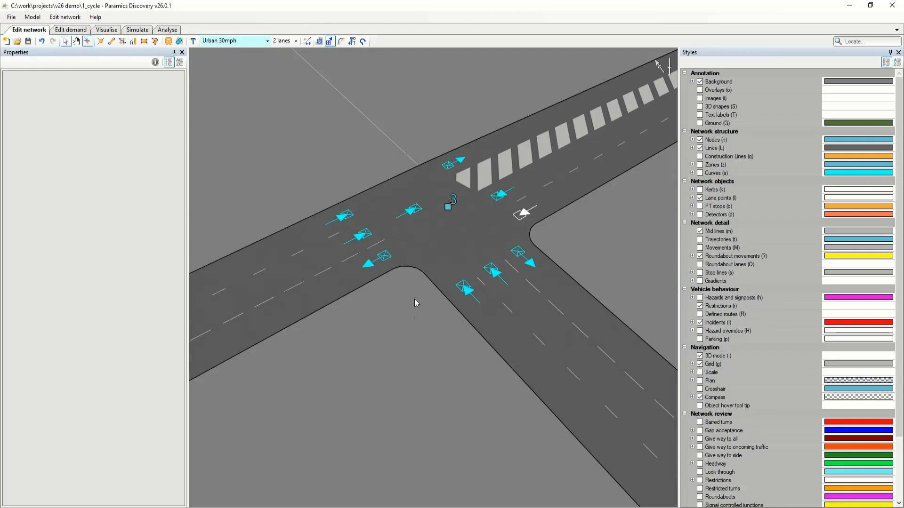
pyautogui.click(494, 318)
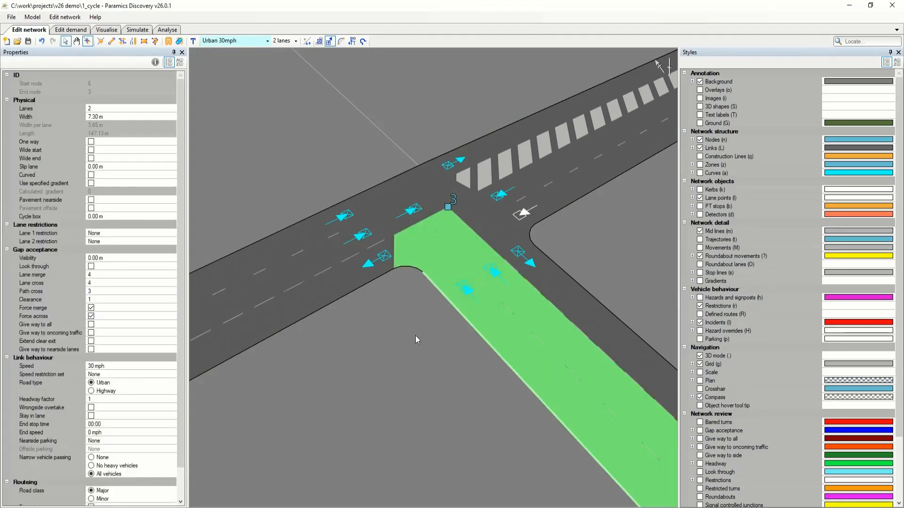
pyautogui.scroll(-2, 415, 335)
pyautogui.keyDown('ctrl'); pyautogui.click(313, 284); pyautogui.keyUp('ctrl')
pyautogui.keyDown('ctrl'); pyautogui.click(532, 225); pyautogui.keyUp('ctrl')
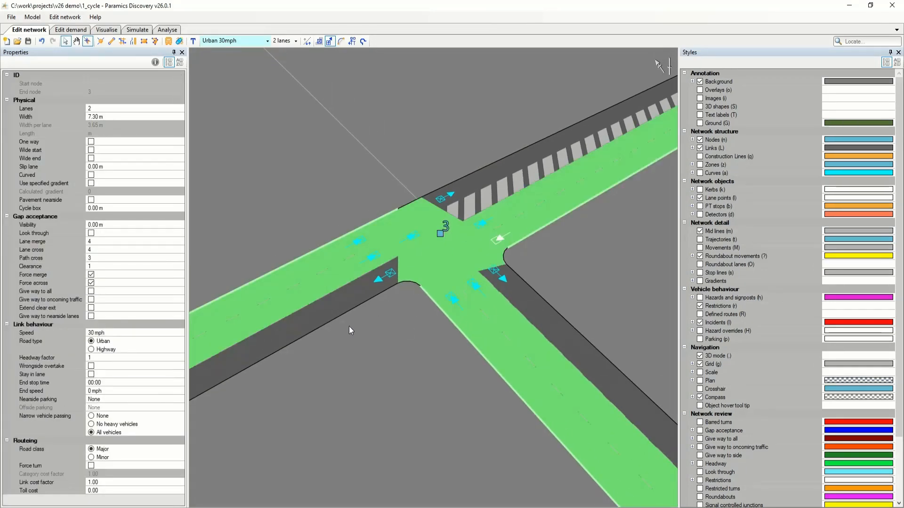
pyautogui.click(103, 209)
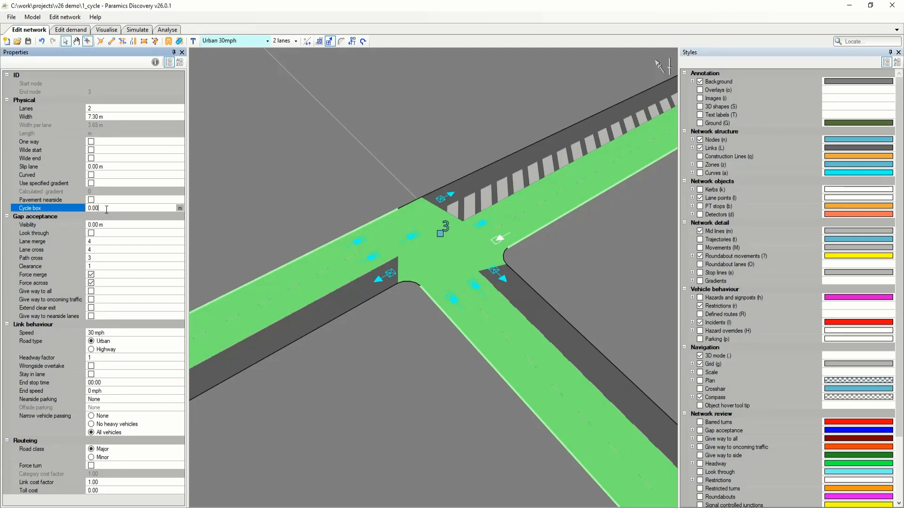
pyautogui.press('Tab')
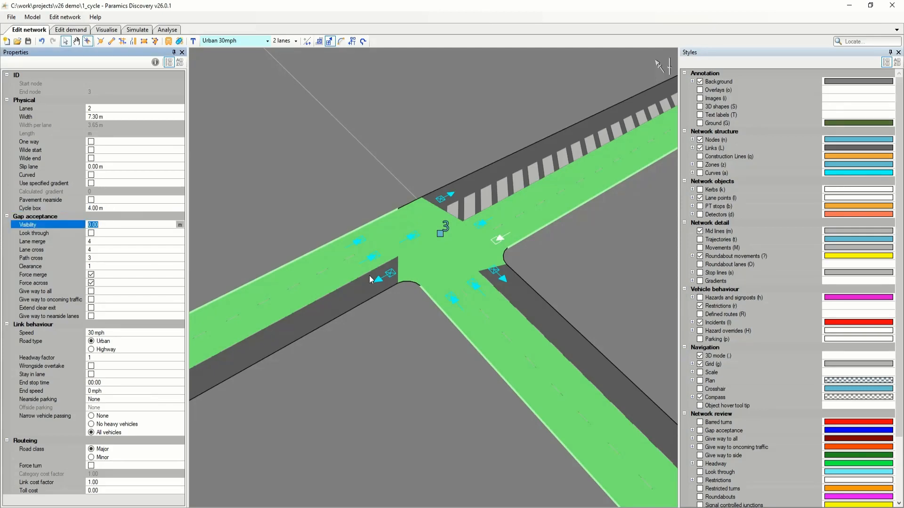
pyautogui.click(113, 29)
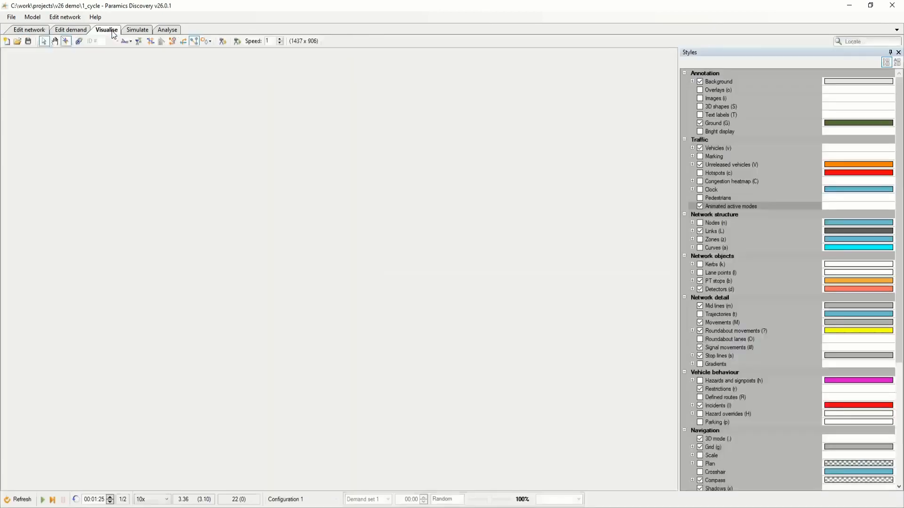
pyautogui.click(18, 499)
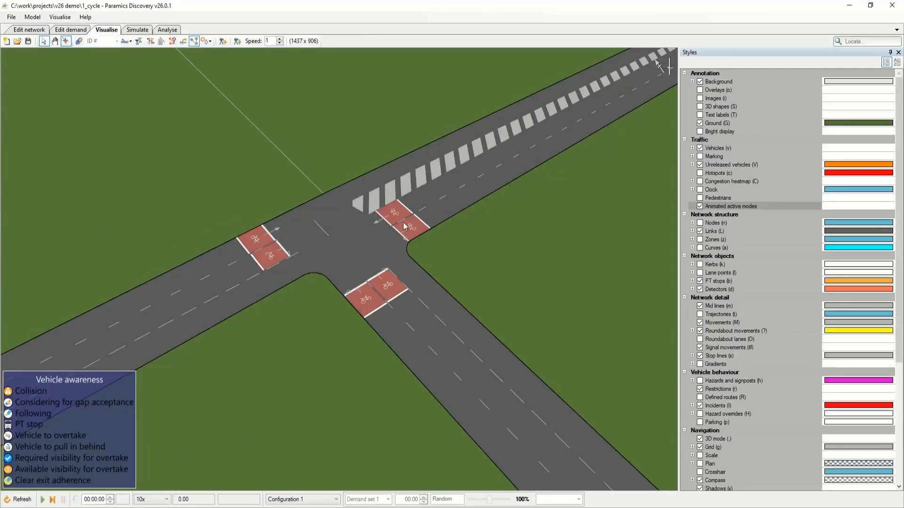
# Expand the stop lines style and toggle its cycle boxes, and the stop lines themselves, off and back on.
pyautogui.click(692, 356)
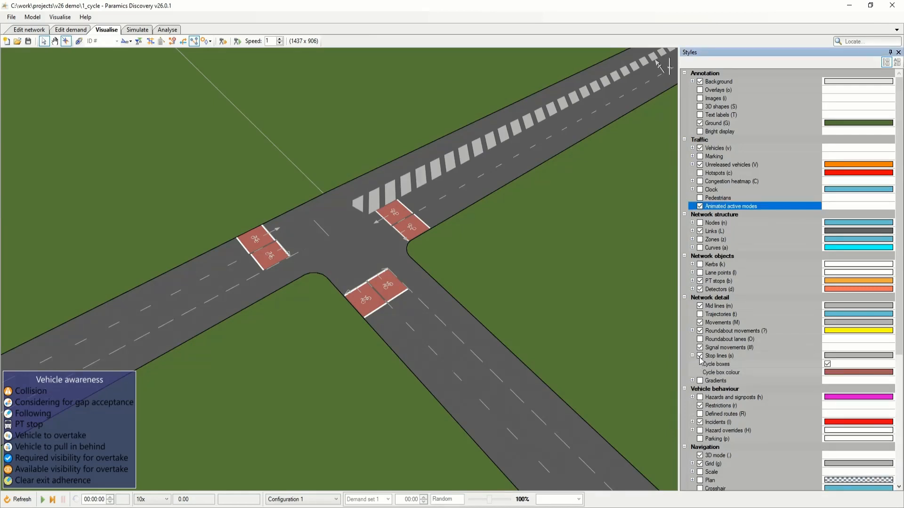
pyautogui.click(826, 364)
pyautogui.click(827, 365)
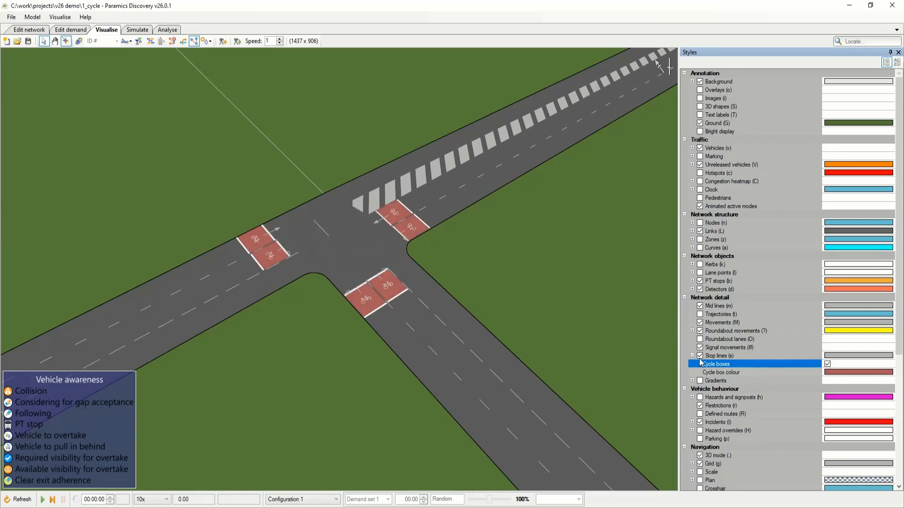
pyautogui.click(700, 356)
pyautogui.click(700, 356)
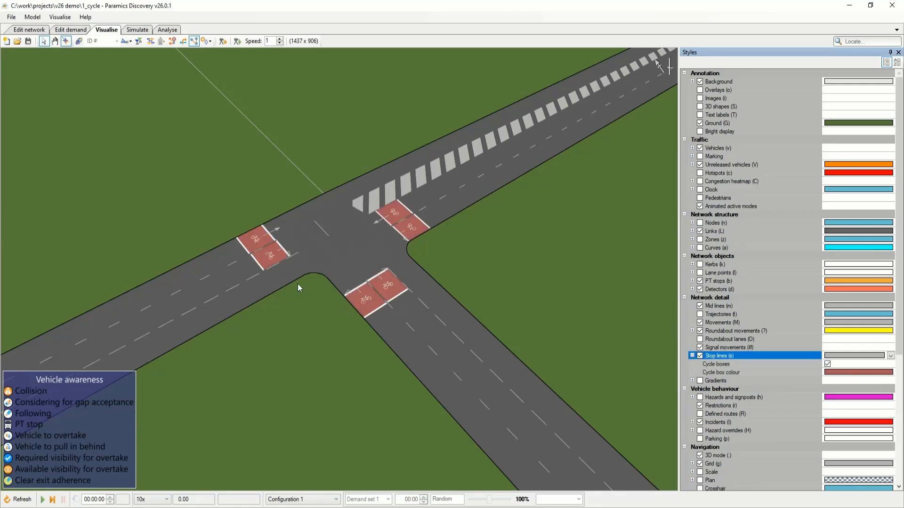
# Run the simulation in short bursts to watch a cyclist pass the dark green car and enter the cycle box.
pyautogui.moveTo(292, 332); pyautogui.dragTo(289, 320)
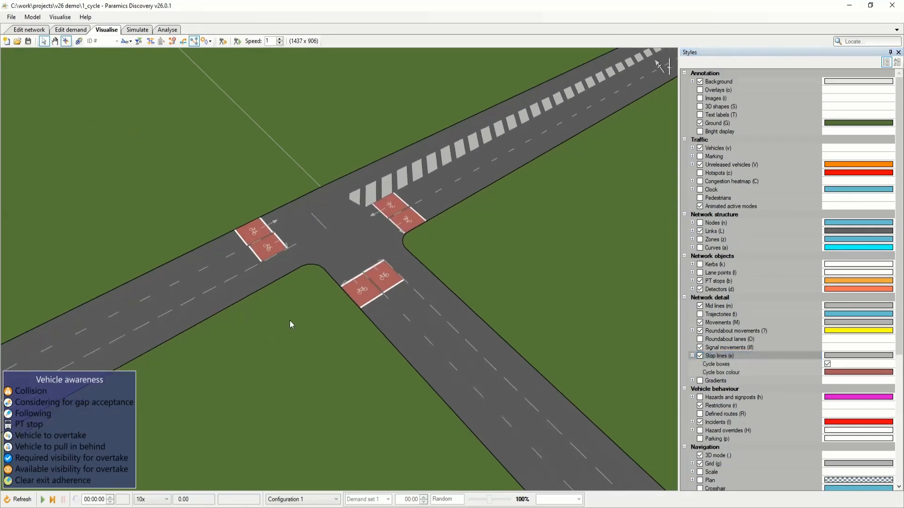
pyautogui.press('space')
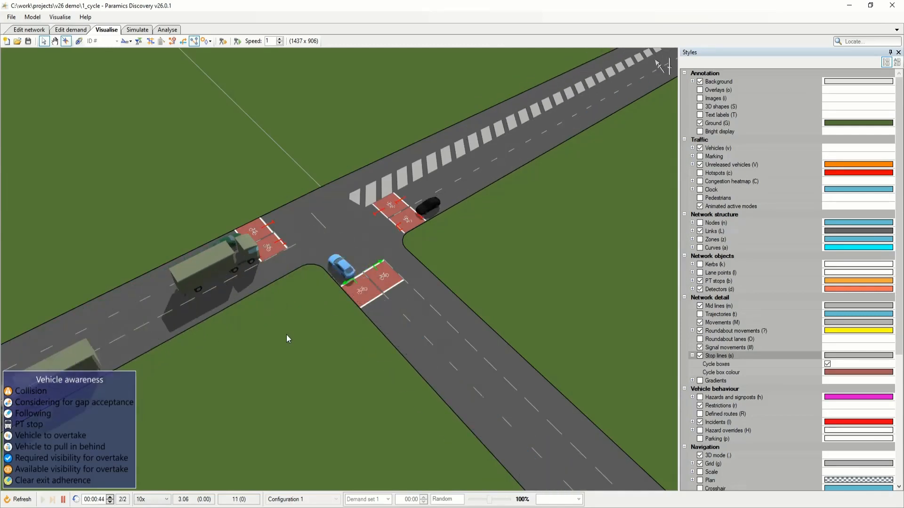
pyautogui.press('space')
pyautogui.moveTo(175, 231); pyautogui.dragTo(424, 258)
pyautogui.scroll(3, 371, 399)
pyautogui.press('space')
pyautogui.press('space')
pyautogui.press('space')
pyautogui.press('space')
pyautogui.press('space')
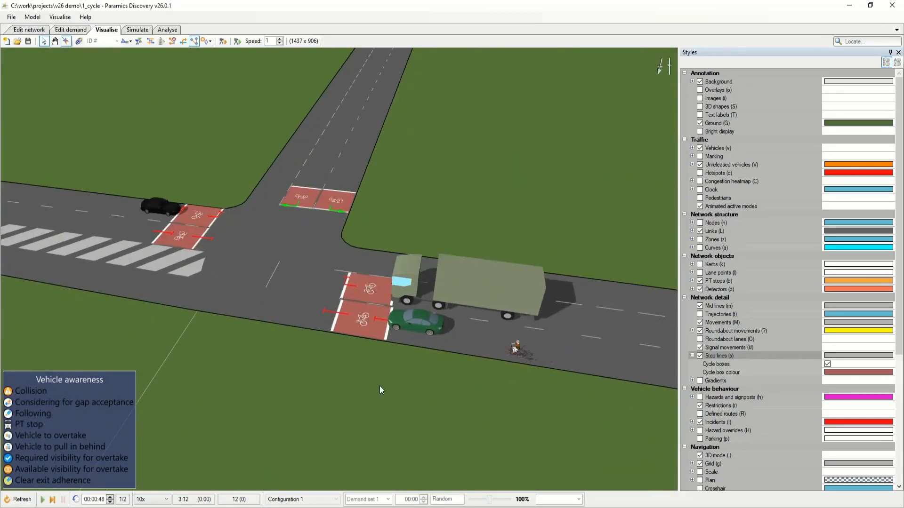
pyautogui.press('space')
pyautogui.press('space')
pyautogui.press('space')
pyautogui.press('space')
pyautogui.press('space')
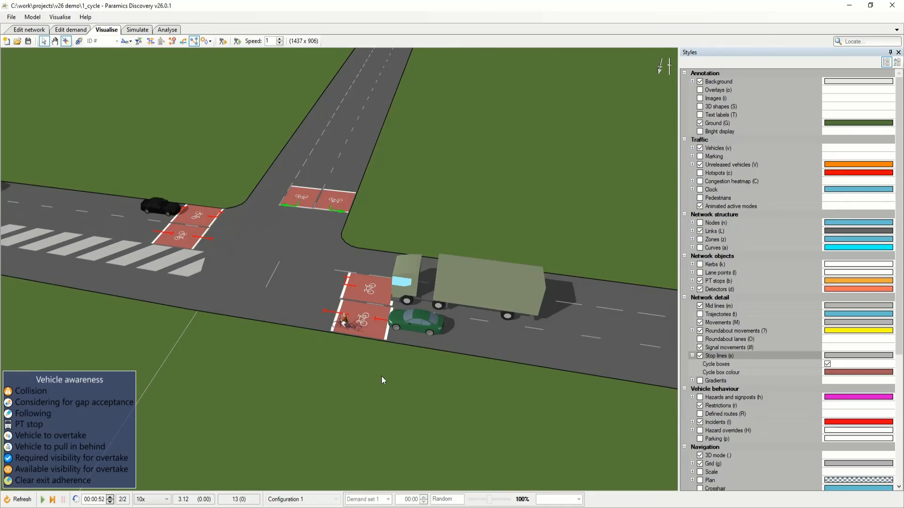
# Advance the simulation in short bursts to 00:01:13 to watch more cyclists filter past queued vehicles towards the cycle boxes.
pyautogui.moveTo(373, 369); pyautogui.dragTo(394, 372)
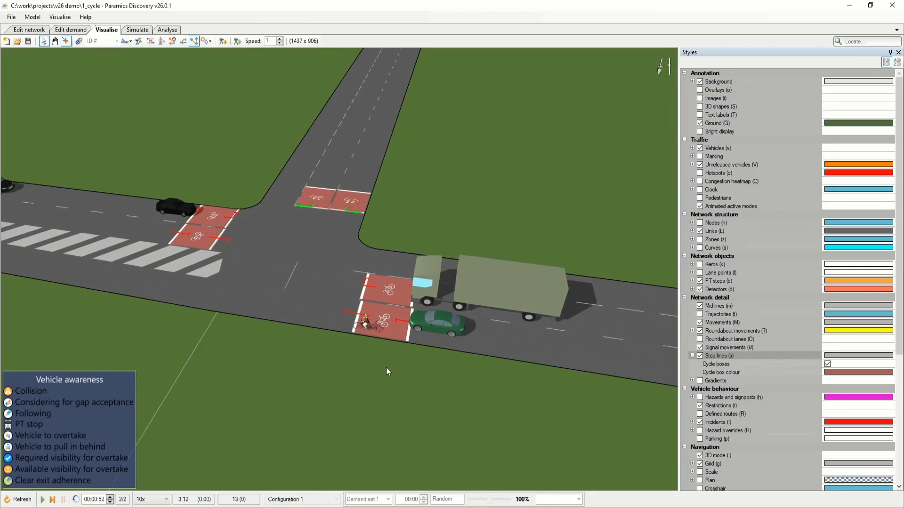
pyautogui.press('space')
pyautogui.press('space')
pyautogui.press('space')
pyautogui.press('space')
pyautogui.press('space')
pyautogui.press('space')
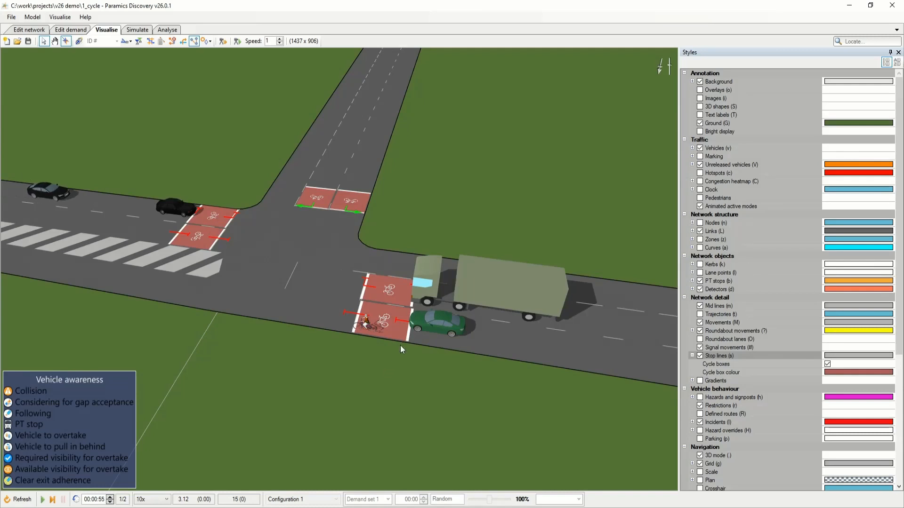
pyautogui.press('space')
pyautogui.press('space')
pyautogui.press('space')
pyautogui.press('space')
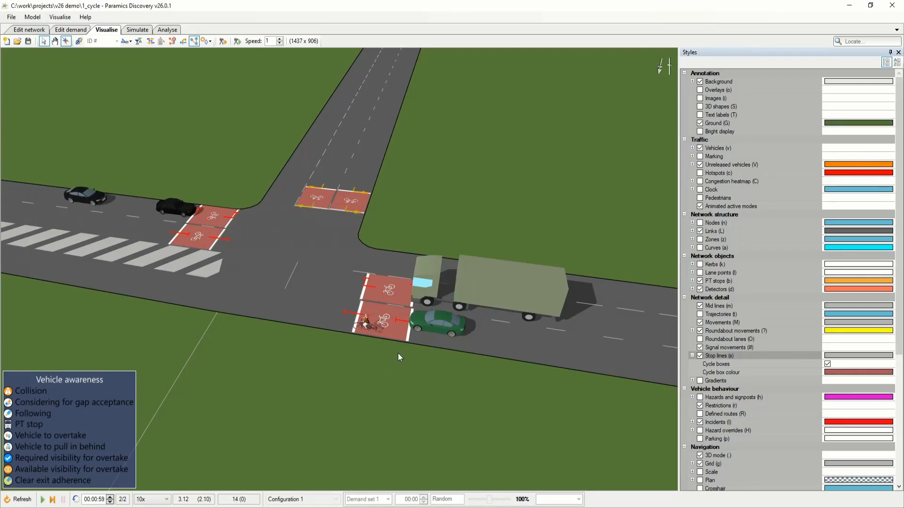
pyautogui.press('space')
pyautogui.press('space')
pyautogui.press('space')
pyautogui.press('space')
pyautogui.press('space')
pyautogui.press('space')
pyautogui.press('space')
pyautogui.press('space')
pyautogui.press('space')
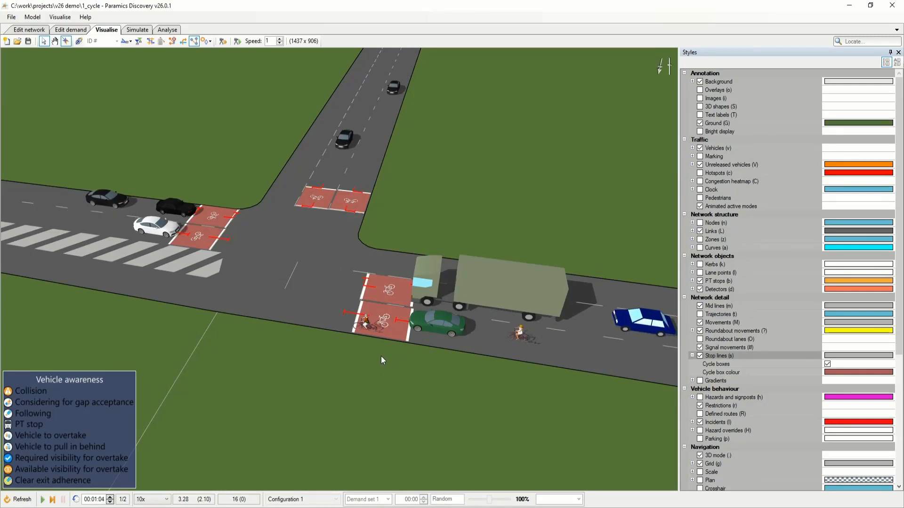
pyautogui.press('space')
pyautogui.press('space')
pyautogui.press('space')
pyautogui.press('space')
pyautogui.press('space')
pyautogui.press('space')
pyautogui.press('space')
pyautogui.press('space')
pyautogui.press('space')
pyautogui.press('space')
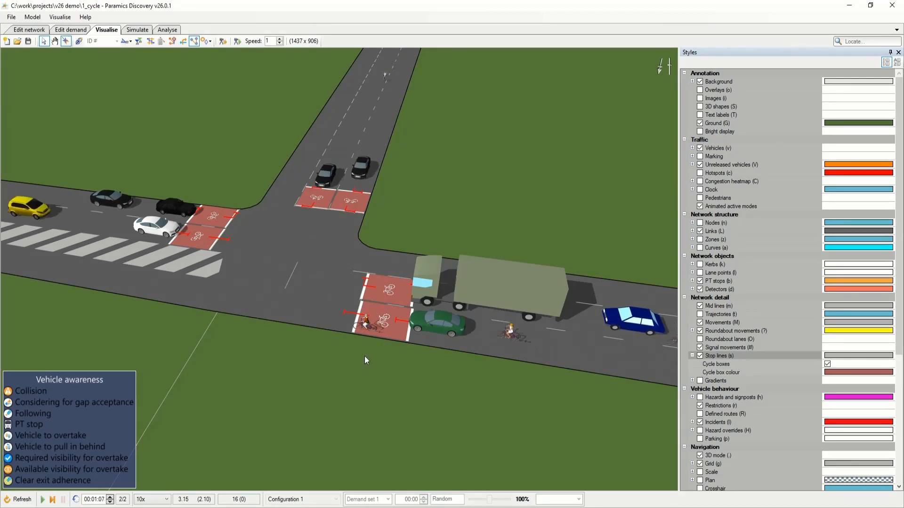
pyautogui.press('space')
pyautogui.press('space')
pyautogui.press('space')
pyautogui.press('space')
pyautogui.press('space')
pyautogui.press('space')
pyautogui.press('space')
pyautogui.press('space')
pyautogui.press('space')
pyautogui.press('space')
pyautogui.press('space')
pyautogui.press('space')
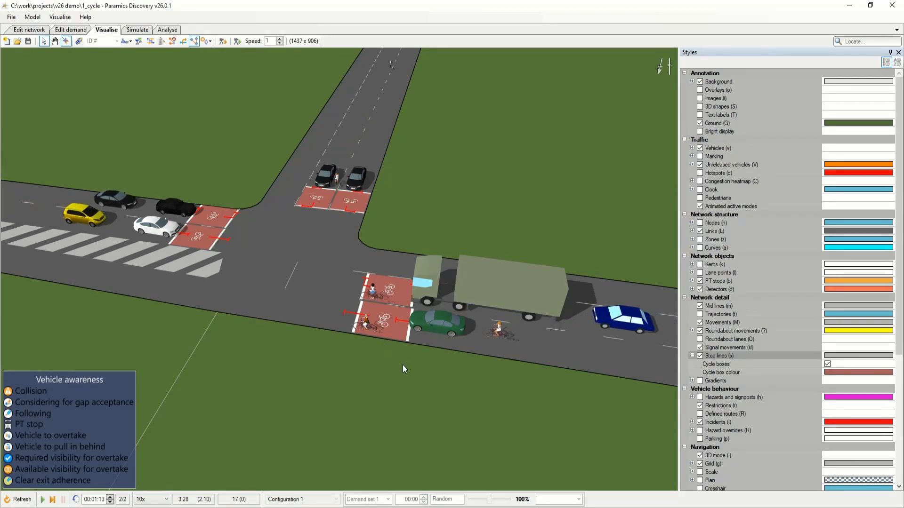
# Advance the simulation in short bursts from 00:01:13 to 00:01:31 to watch cyclists and queued vehicles move through the junction.
pyautogui.press('space')
pyautogui.press('space')
pyautogui.press('space')
pyautogui.press('space')
pyautogui.press('space')
pyautogui.press('space')
pyautogui.press('space')
pyautogui.press('space')
pyautogui.press('space')
pyautogui.press('space')
pyautogui.press('space')
pyautogui.press('space')
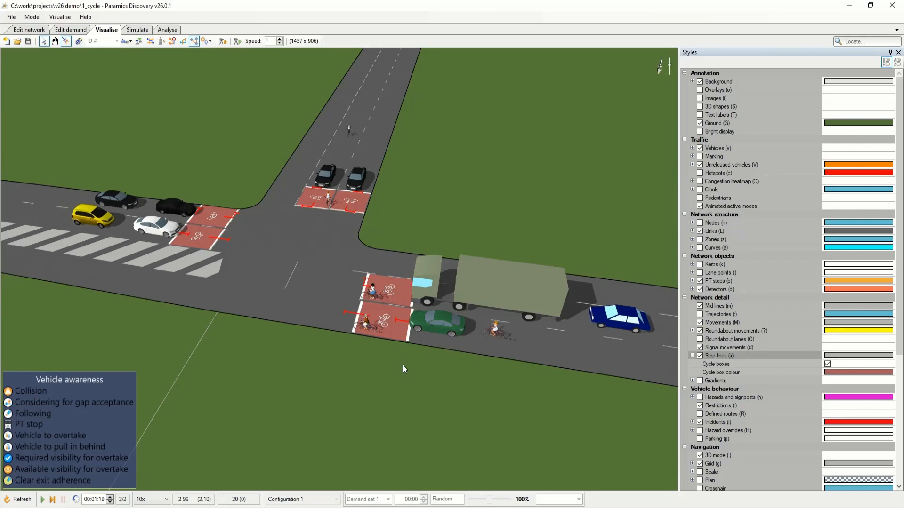
pyautogui.press('space')
pyautogui.press('space')
pyautogui.press('space')
pyautogui.press('space')
pyautogui.press('space')
pyautogui.press('space')
pyautogui.press('space')
pyautogui.press('space')
pyautogui.press('space')
pyautogui.press('space')
pyautogui.press('space')
pyautogui.press('space')
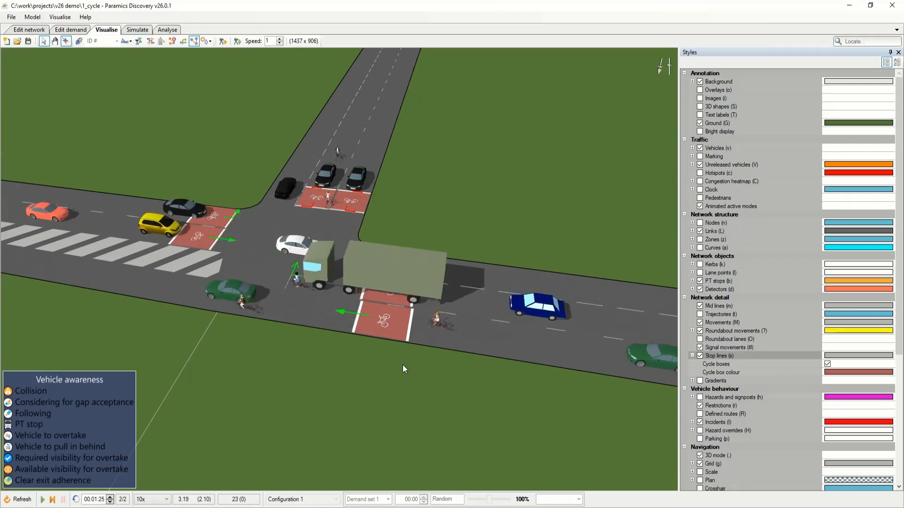
pyautogui.press('space')
pyautogui.press('space')
pyautogui.press('space')
pyautogui.press('space')
pyautogui.press('space')
pyautogui.press('space')
pyautogui.press('space')
pyautogui.press('space')
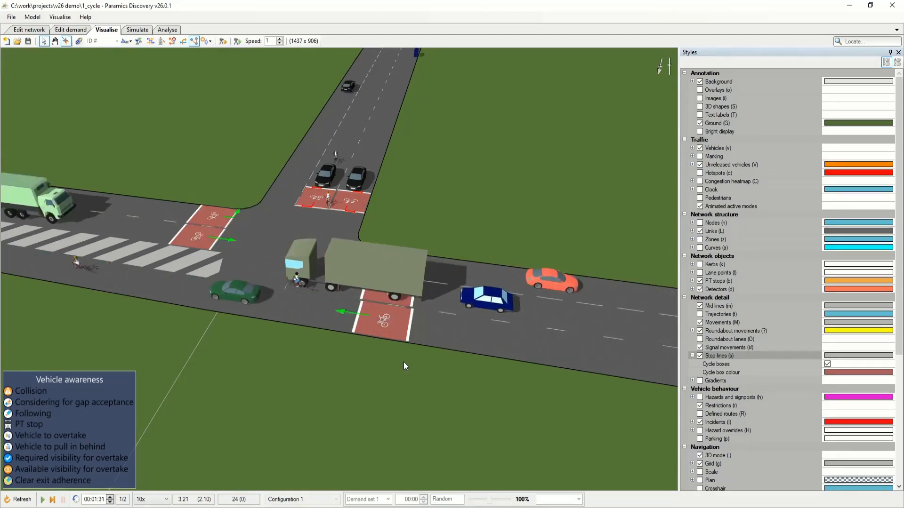
# Advance the simulation briefly to 00:01:33 and examine the cyclists around the two black cars queued on the side road.
pyautogui.moveTo(406, 353); pyautogui.dragTo(213, 336)
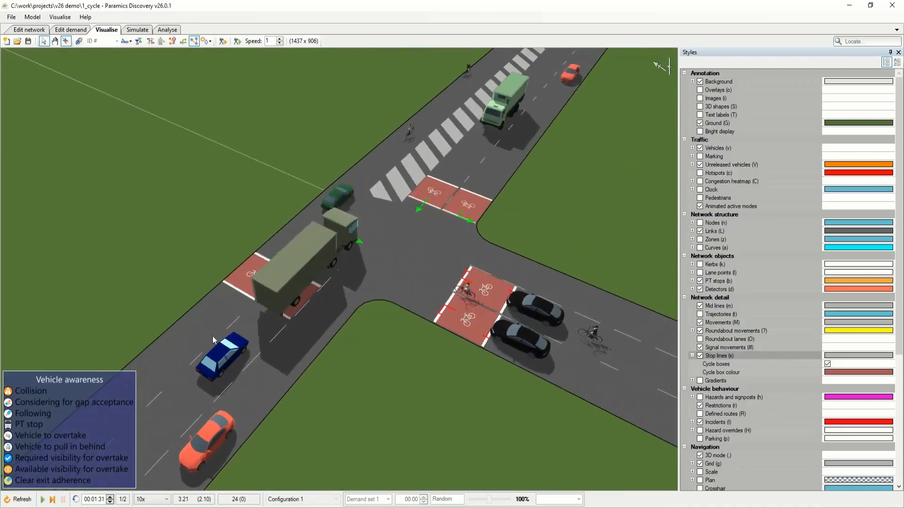
pyautogui.moveTo(386, 380); pyautogui.dragTo(367, 390)
pyautogui.press('space')
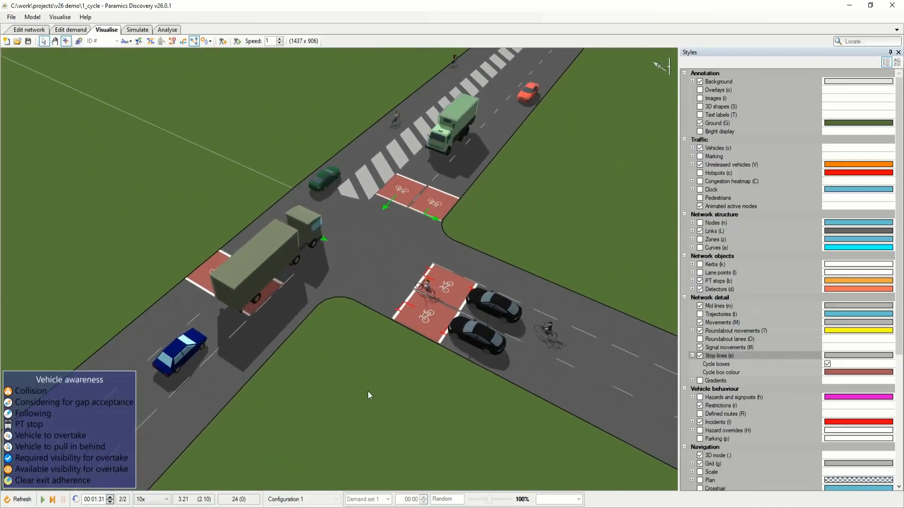
pyautogui.press('space')
pyautogui.press('space')
pyautogui.press('space')
pyautogui.moveTo(384, 388)
pyautogui.mouseDown()
pyautogui.moveTo(380, 377)
pyautogui.moveTo(394, 388)
pyautogui.moveTo(382, 394)
pyautogui.mouseUp()
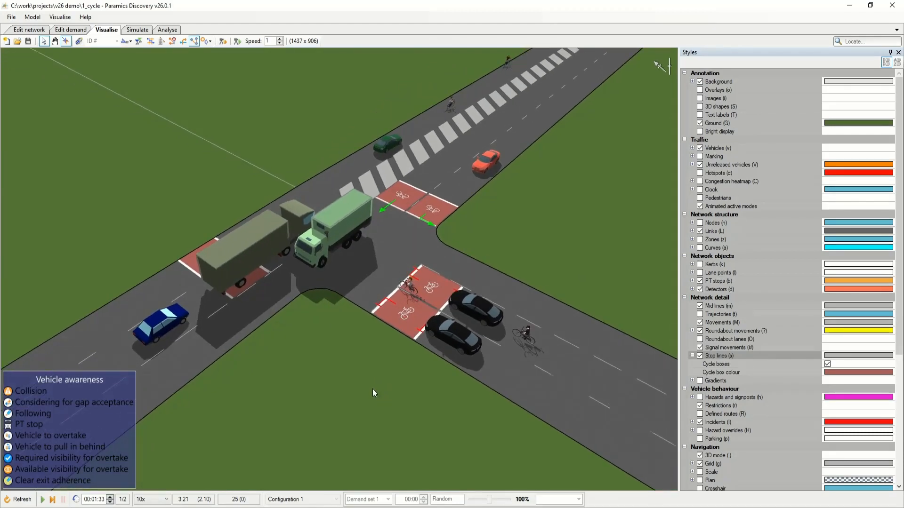
pyautogui.moveTo(374, 388); pyautogui.dragTo(332, 385)
pyautogui.moveTo(493, 376); pyautogui.dragTo(465, 379)
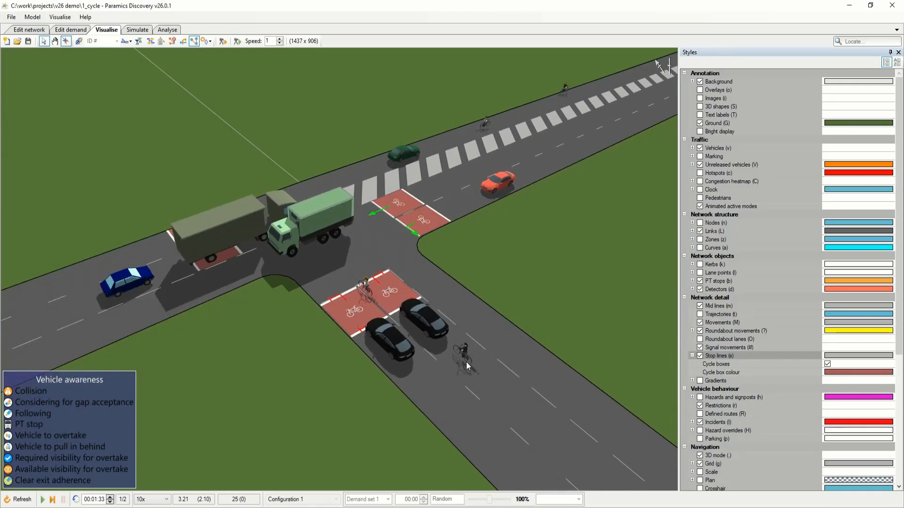
pyautogui.moveTo(475, 360); pyautogui.dragTo(427, 372)
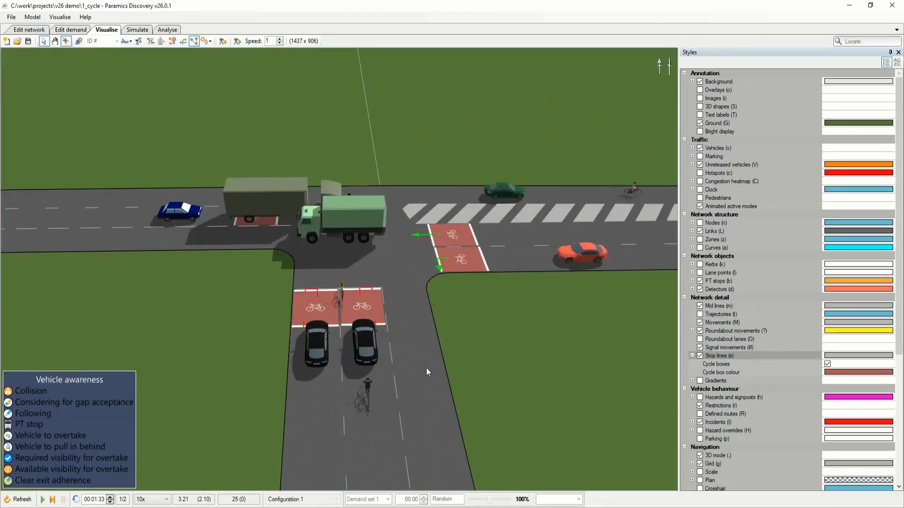
pyautogui.moveTo(352, 379); pyautogui.dragTo(409, 346)
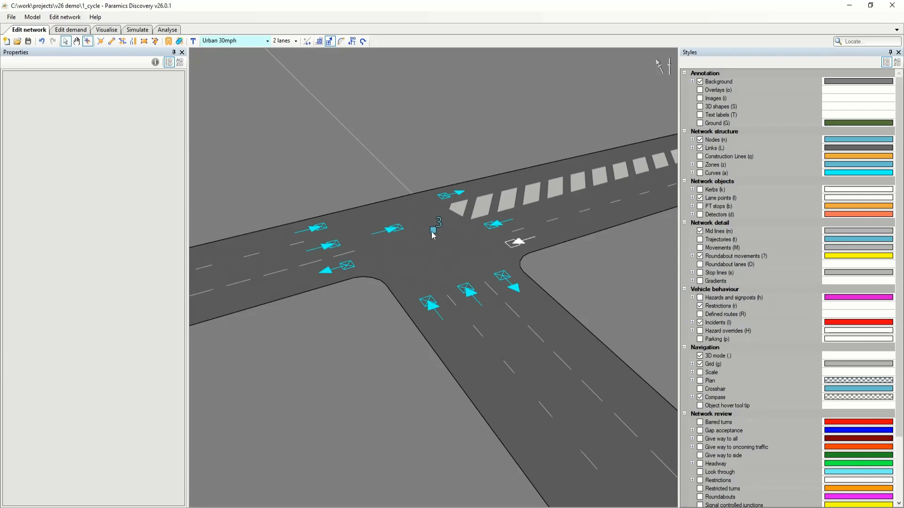
# In node 3's signals, give phase A of stage 1 an early start with offset 5 for the Cycle vehicle type only.
pyautogui.click(433, 231)
pyautogui.rightClick(433, 232)
pyautogui.click(465, 319)
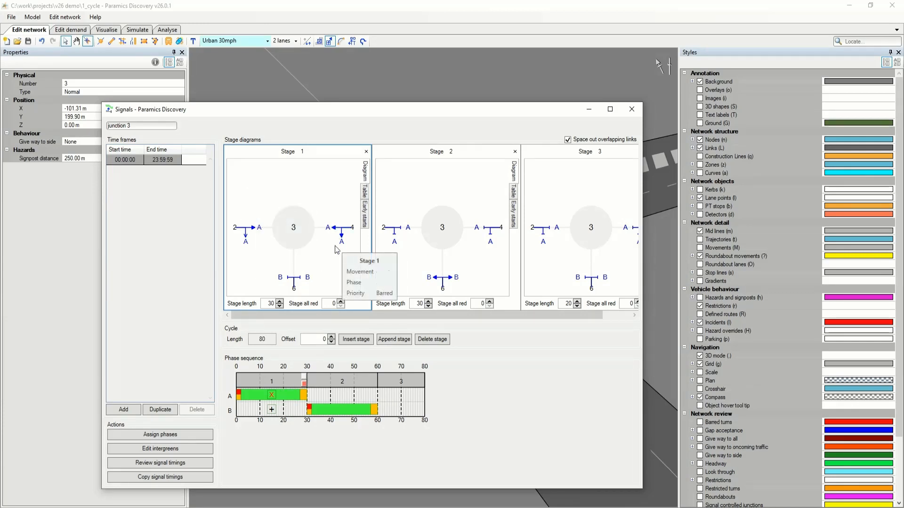
pyautogui.click(365, 215)
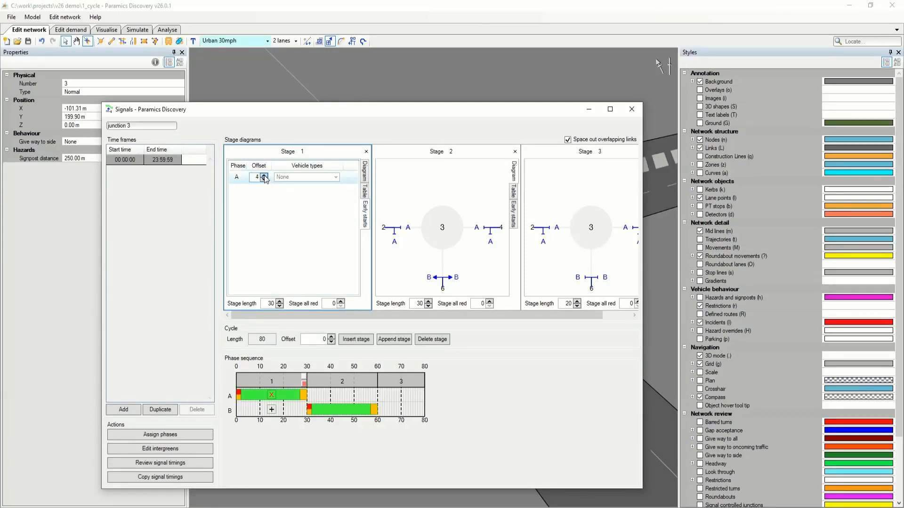
pyautogui.click(295, 177)
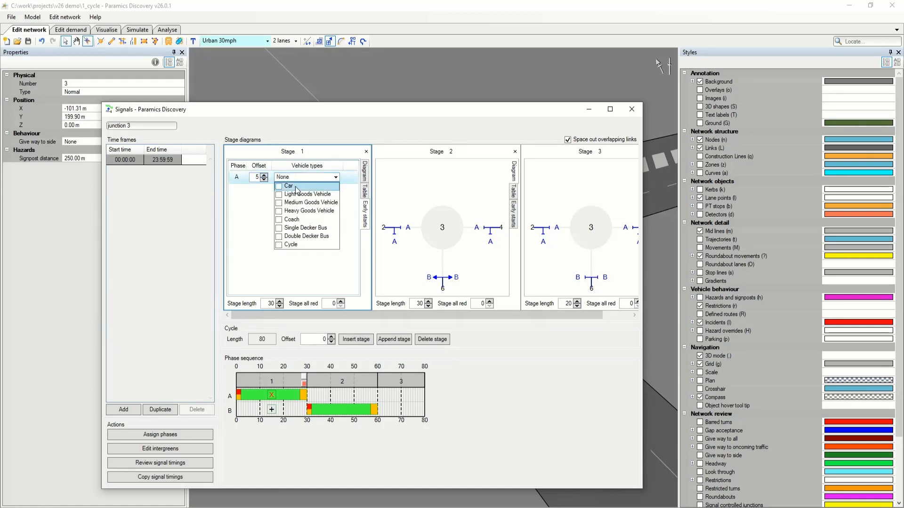
pyautogui.click(288, 245)
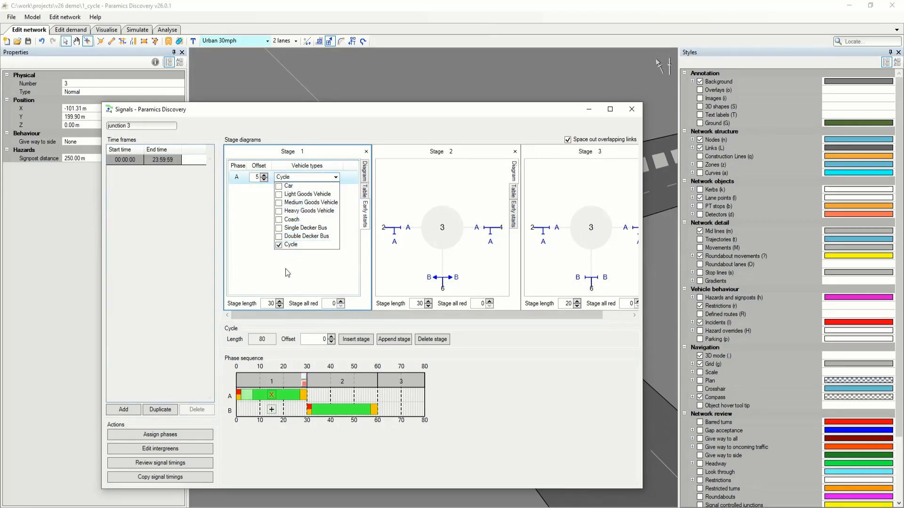
pyautogui.click(284, 269)
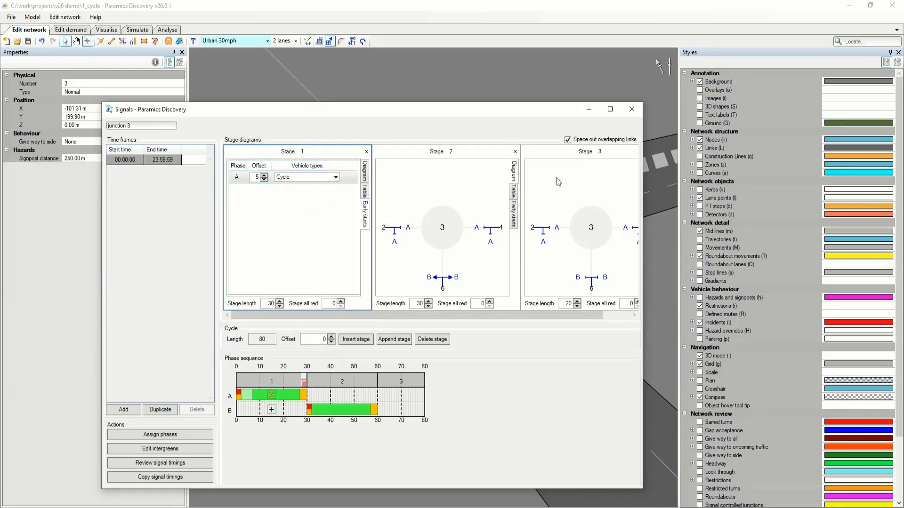
pyautogui.click(631, 108)
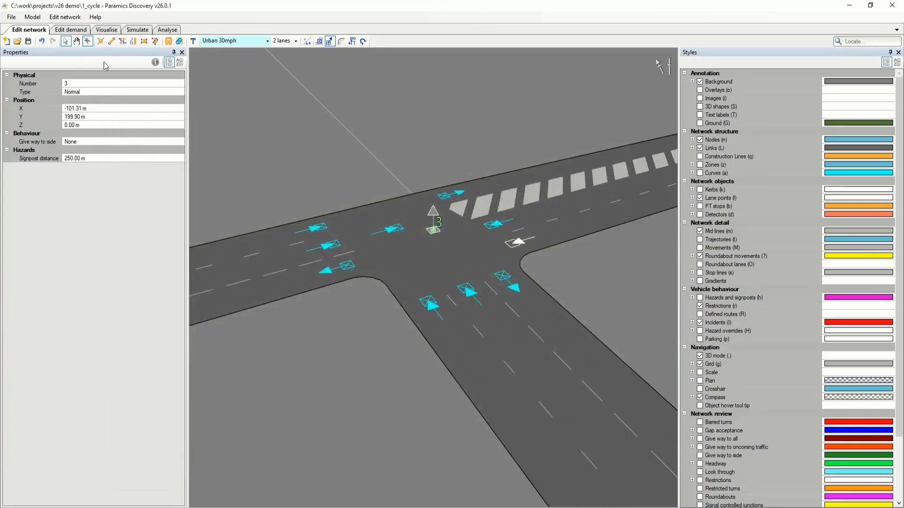
# Refresh the visualisation with the new signal settings, run the simulation to 00:02:13 facing the coach's approach, and pause it.
pyautogui.click(106, 31)
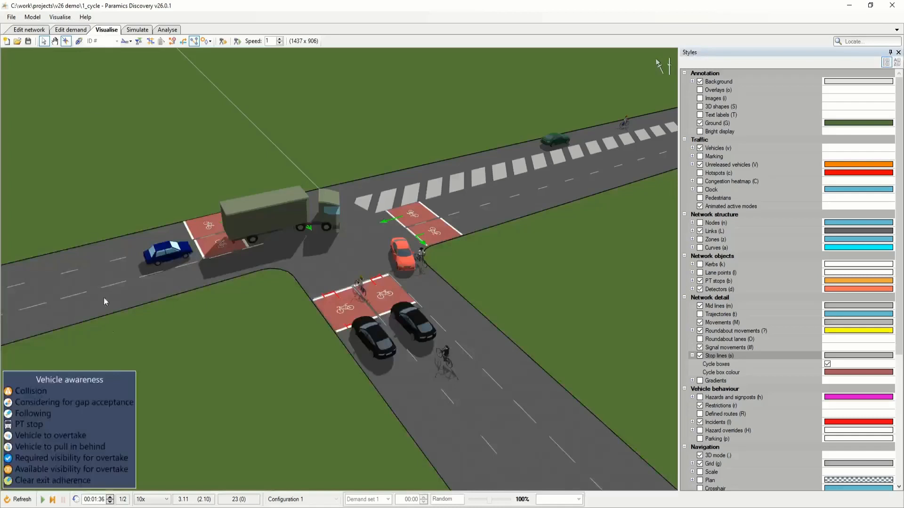
pyautogui.click(18, 500)
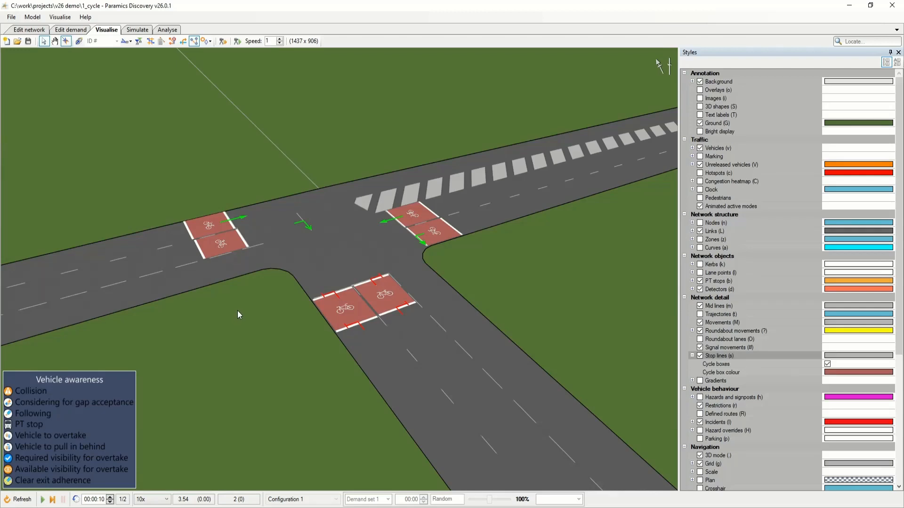
pyautogui.moveTo(237, 311); pyautogui.dragTo(238, 297)
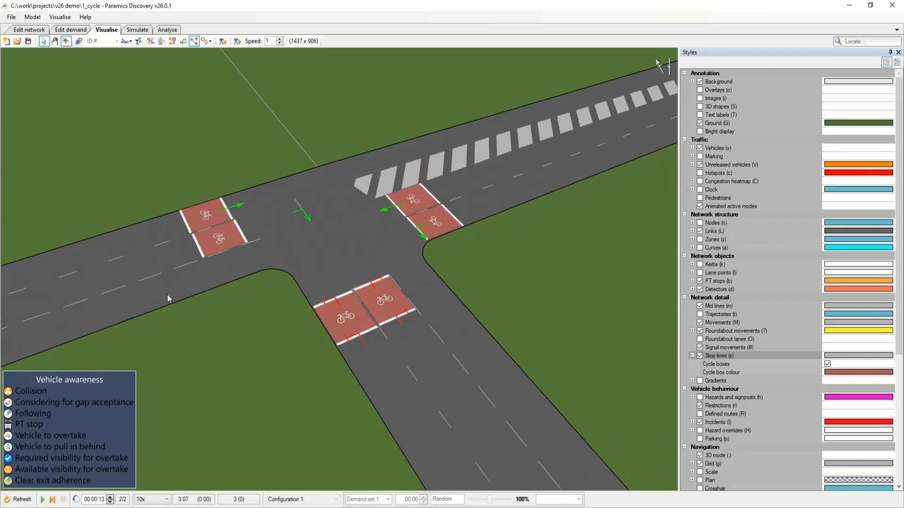
pyautogui.moveTo(167, 294); pyautogui.dragTo(385, 315)
pyautogui.moveTo(244, 317); pyautogui.dragTo(400, 329)
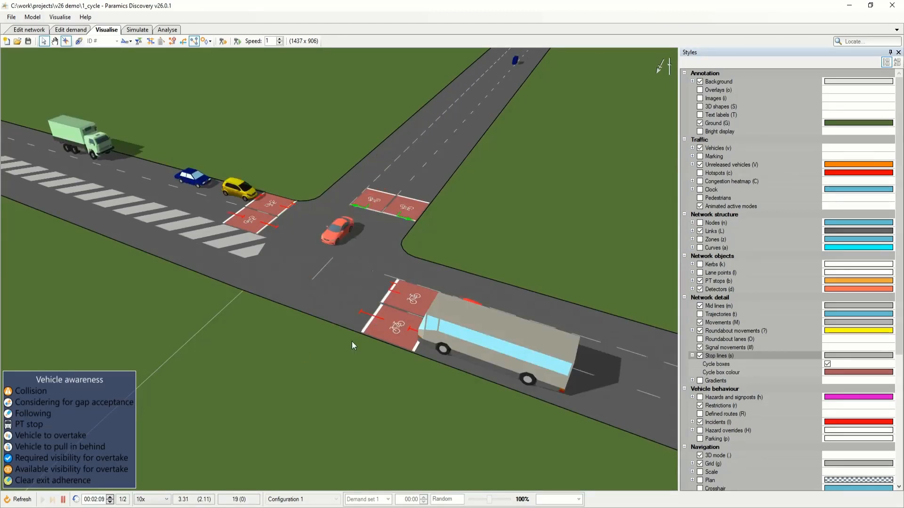
pyautogui.press('space')
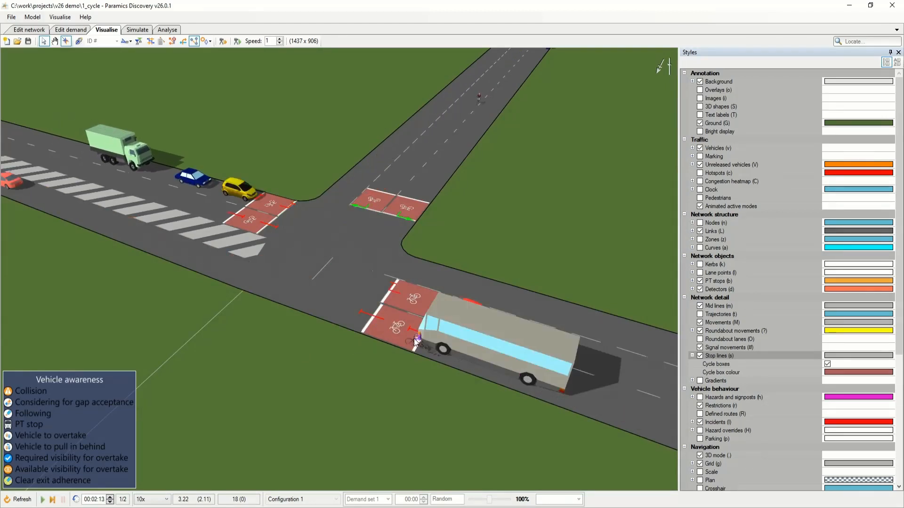
# Advance the simulation in short bursts to 00:02:30 to watch the cyclist waiting in the cycle box ahead of the coach.
pyautogui.press('space')
pyautogui.press('space')
pyautogui.press('space')
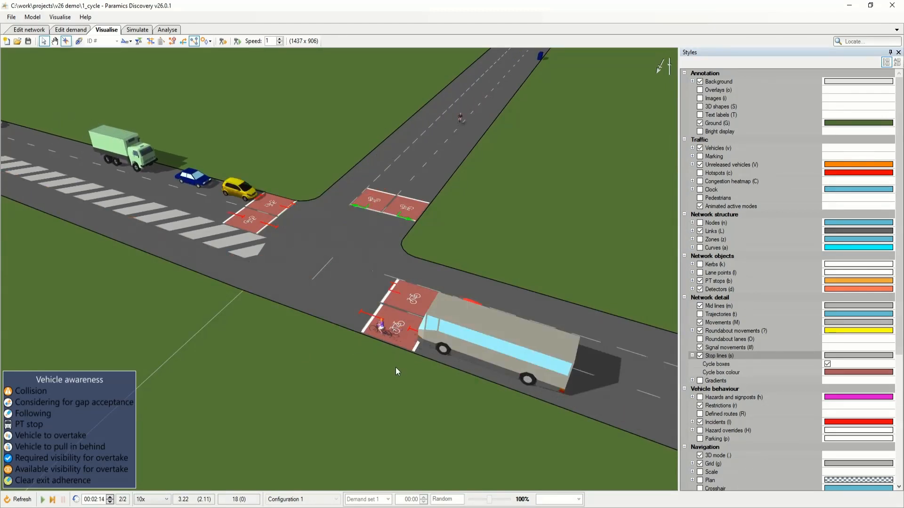
pyautogui.press('space')
pyautogui.press('space')
pyautogui.press('space')
pyautogui.press('space')
pyautogui.press('space')
pyautogui.press('space')
pyautogui.press('space')
pyautogui.press('space')
pyautogui.press('space')
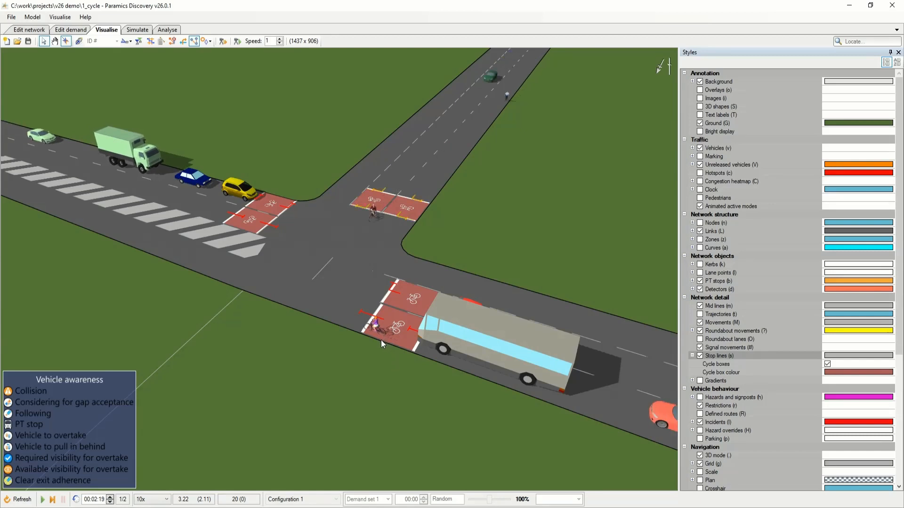
pyautogui.press('space')
pyautogui.press('space')
pyautogui.press('space')
pyautogui.press('space')
pyautogui.press('space')
pyautogui.press('space')
pyautogui.press('space')
pyautogui.press('space')
pyautogui.press('space')
pyautogui.press('space')
pyautogui.press('space')
pyautogui.press('space')
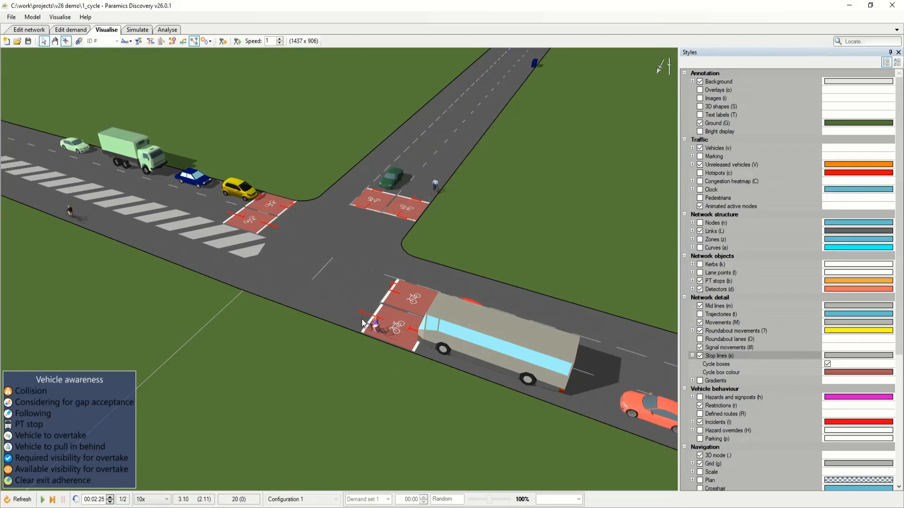
pyautogui.press('space')
pyautogui.press('space')
pyautogui.press('space')
pyautogui.press('space')
pyautogui.press('space')
pyautogui.press('space')
pyautogui.press('space')
pyautogui.press('space')
pyautogui.press('space')
pyautogui.press('space')
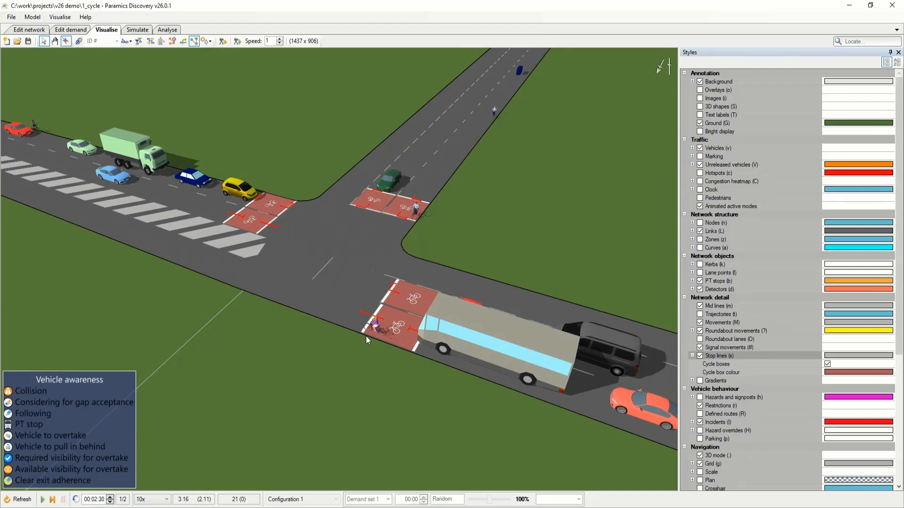
# Continue the simulation in short bursts past 00:02:42 to observe the cyclists' early start in stage 1.
pyautogui.press('space')
pyautogui.press('space')
pyautogui.press('space')
pyautogui.press('space')
pyautogui.press('space')
pyautogui.press('space')
pyautogui.press('space')
pyautogui.press('space')
pyautogui.press('space')
pyautogui.press('space')
pyautogui.press('space')
pyautogui.press('space')
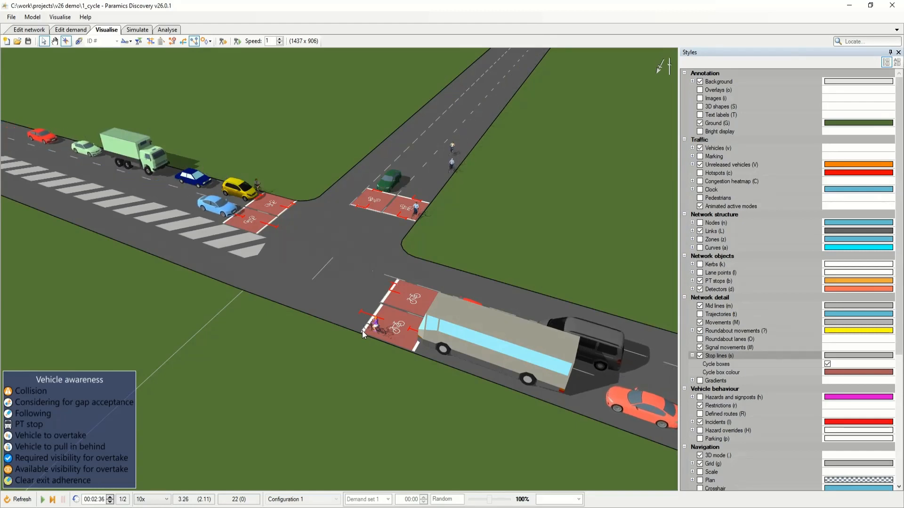
pyautogui.press('space')
pyautogui.press('space')
pyautogui.press('space')
pyautogui.press('space')
pyautogui.press('space')
pyautogui.press('space')
pyautogui.press('space')
pyautogui.press('space')
pyautogui.press('space')
pyautogui.press('space')
pyautogui.press('space')
pyautogui.press('space')
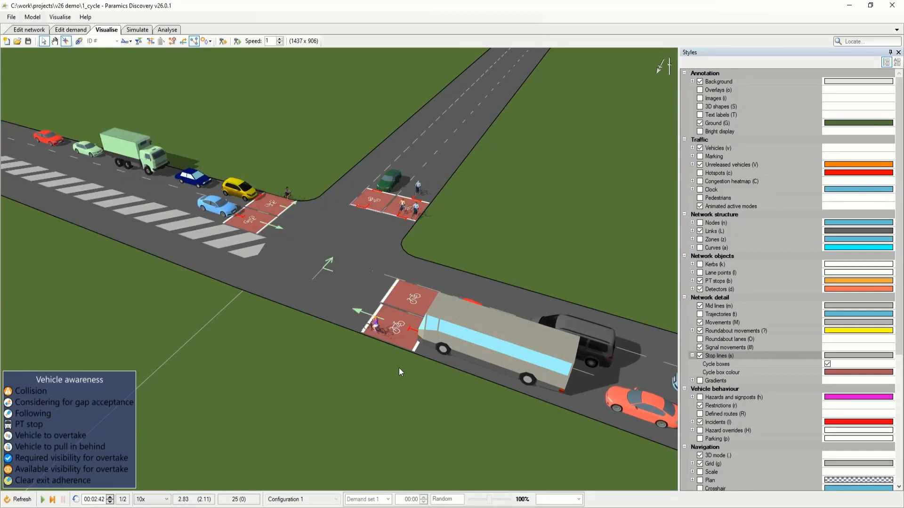
pyautogui.press('space')
pyautogui.press('space')
pyautogui.press('space')
pyautogui.press('space')
pyautogui.press('space')
pyautogui.press('space')
pyautogui.press('space')
pyautogui.press('space')
pyautogui.press('space')
pyautogui.press('space')
pyautogui.press('space')
pyautogui.press('space')
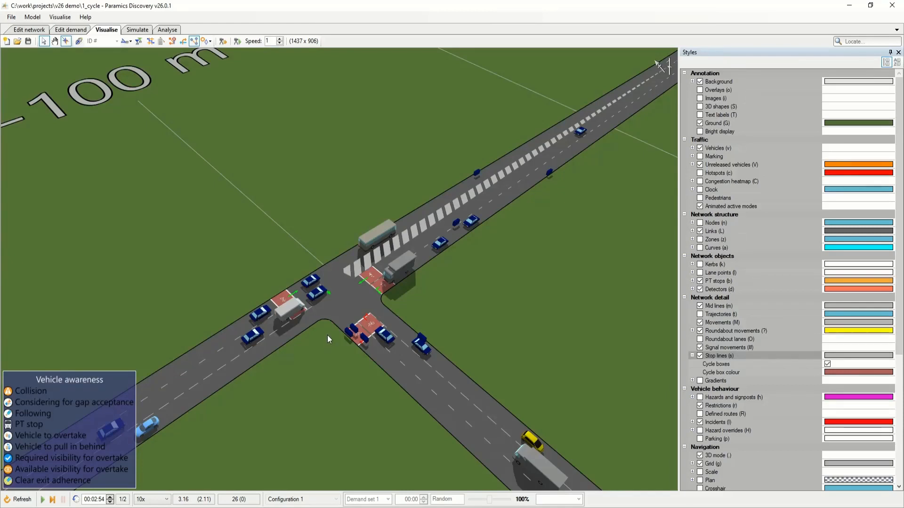
# Open the network's link categories and review the restriction options available for the Urban 30mph category.
pyautogui.scroll(-2, 327, 335)
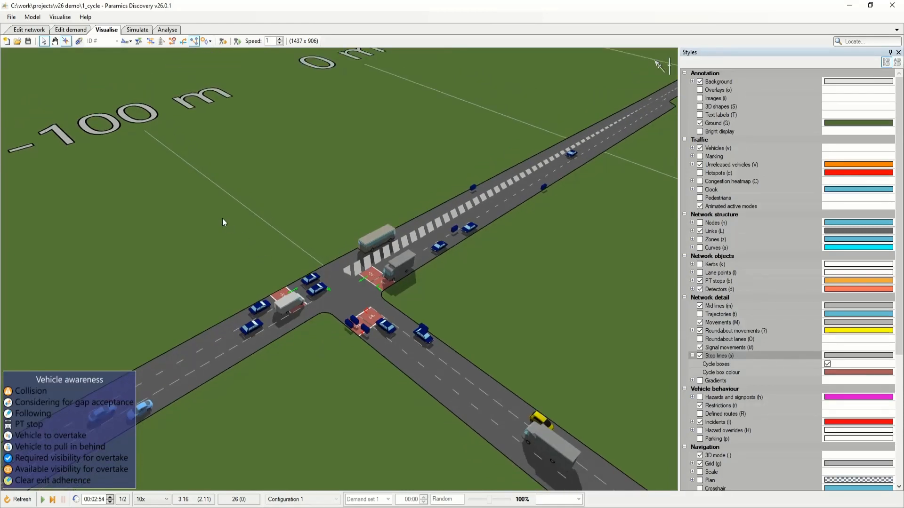
pyautogui.moveTo(303, 270); pyautogui.dragTo(298, 257)
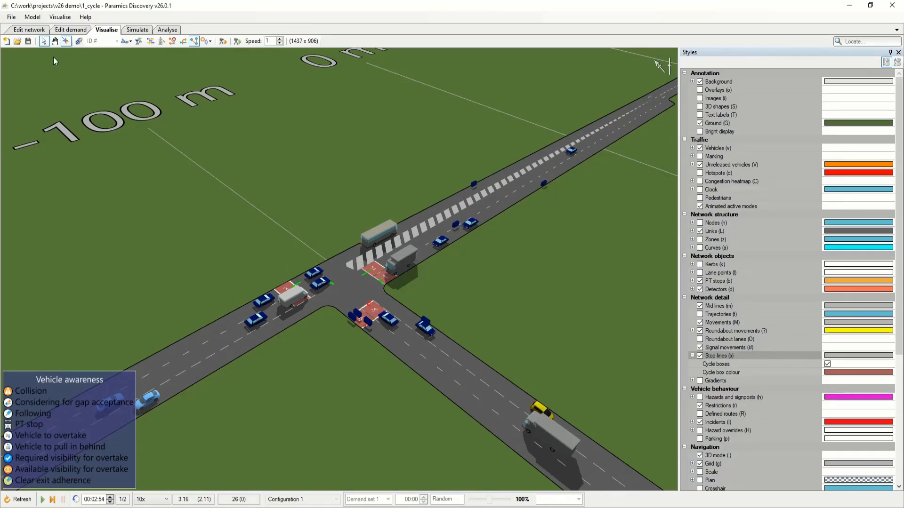
pyautogui.click(29, 30)
pyautogui.click(62, 17)
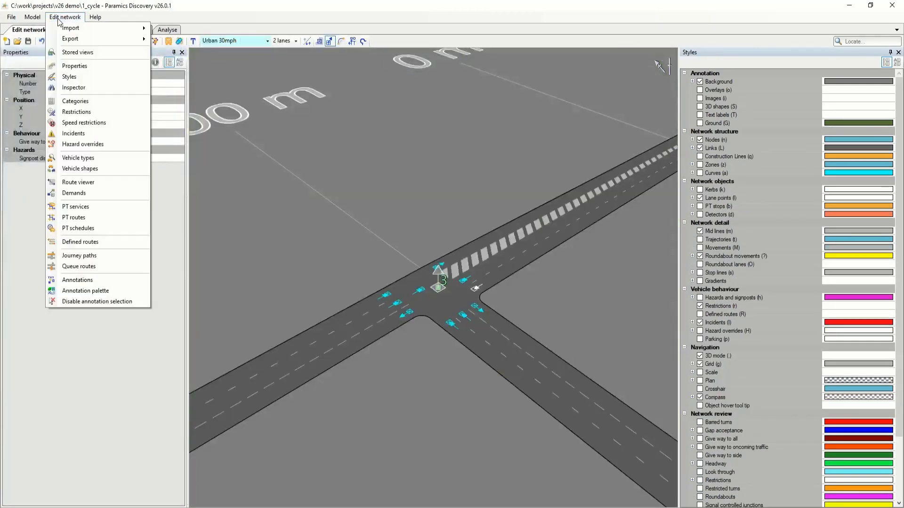
pyautogui.click(71, 101)
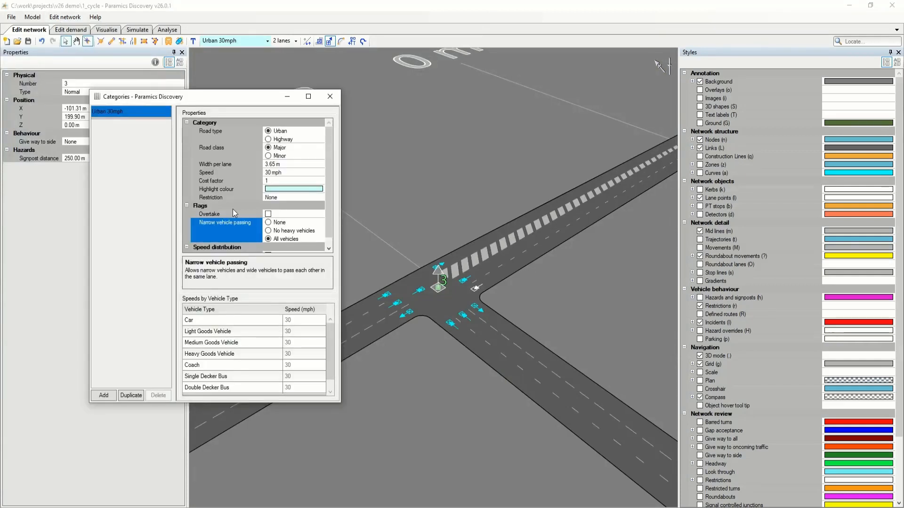
pyautogui.scroll(-1, 326, 199)
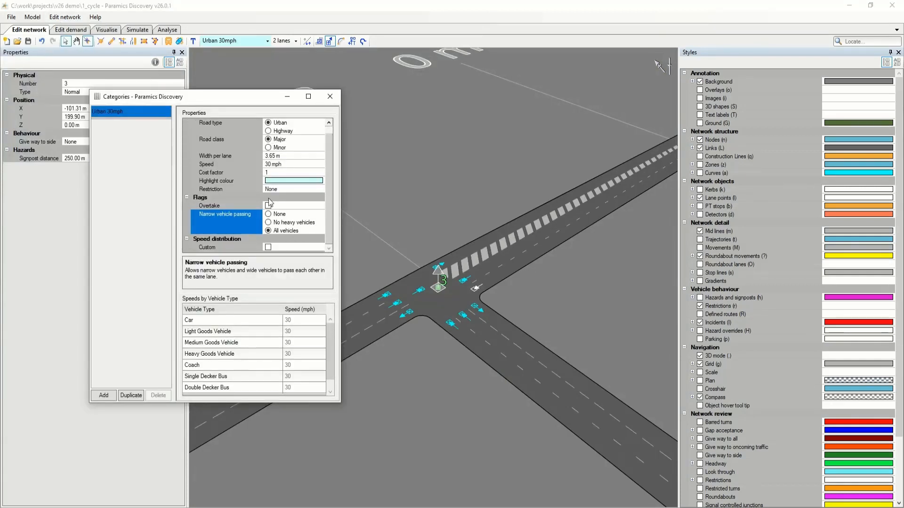
pyautogui.click(241, 189)
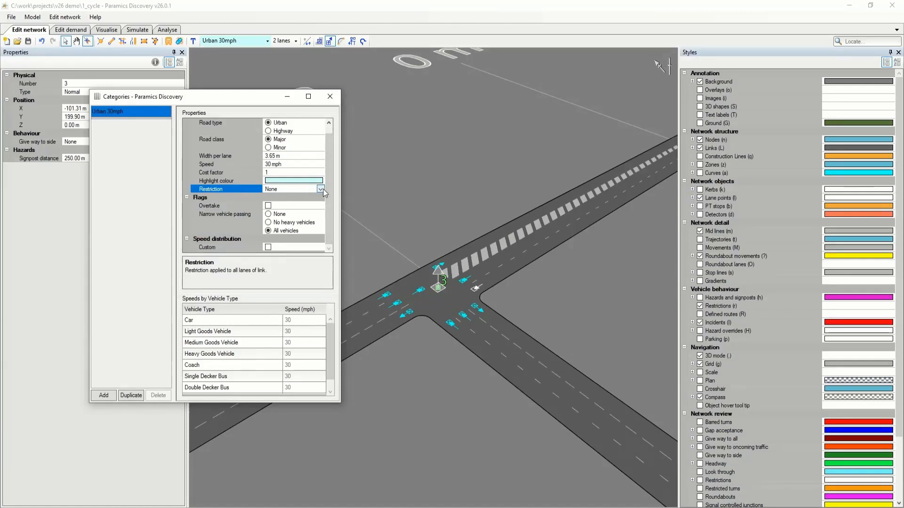
pyautogui.moveTo(236, 98); pyautogui.dragTo(243, 105)
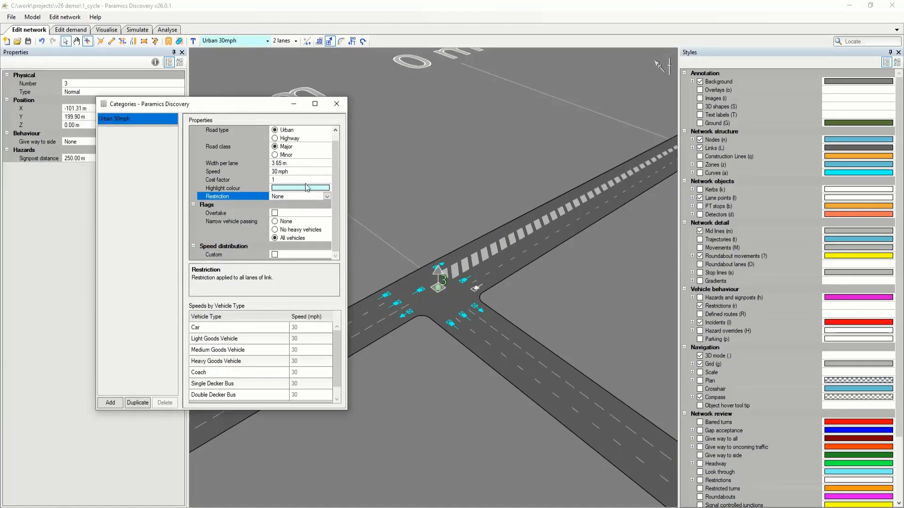
pyautogui.click(327, 197)
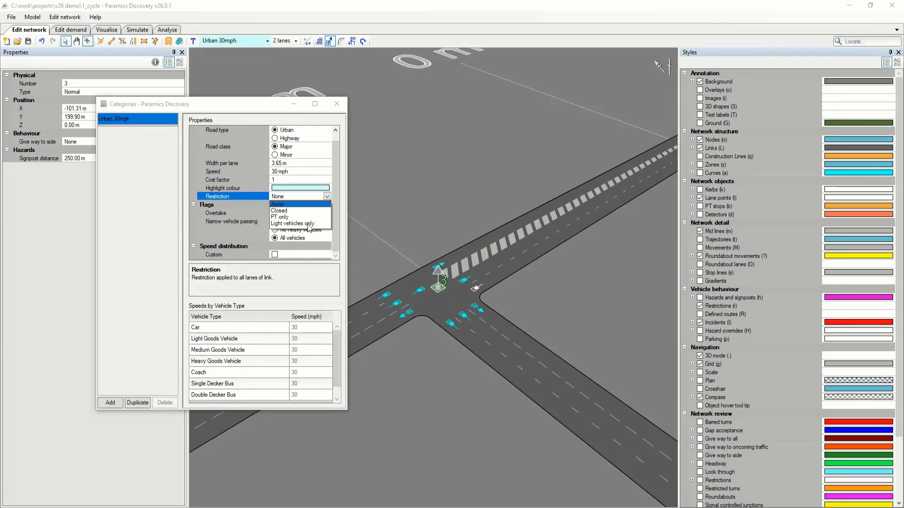
pyautogui.click(327, 197)
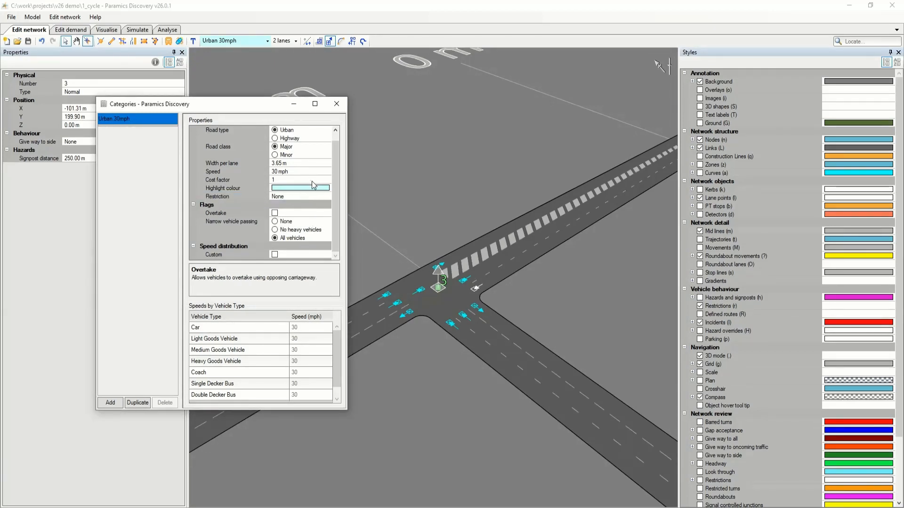
# Look over the Urban 30mph category's remaining properties and close the Categories window.
pyautogui.moveTo(335, 161); pyautogui.dragTo(334, 152)
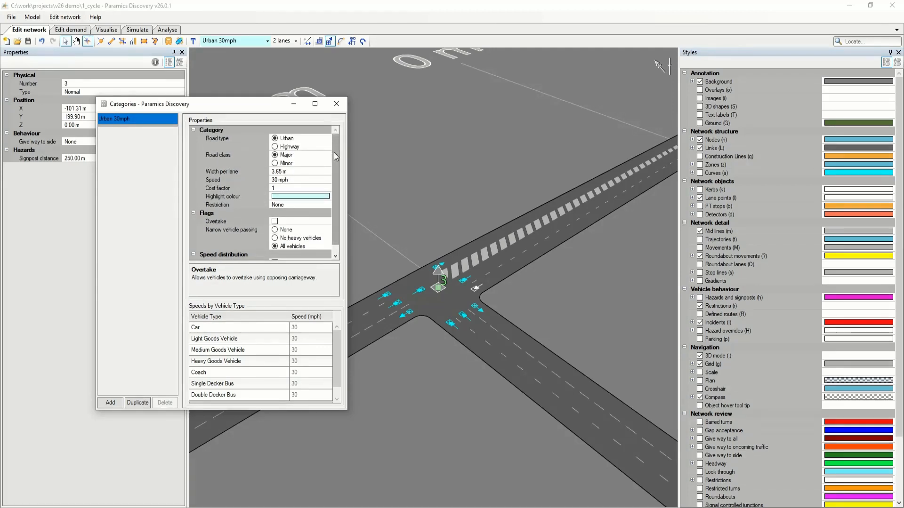
pyautogui.moveTo(256, 107); pyautogui.dragTo(259, 116)
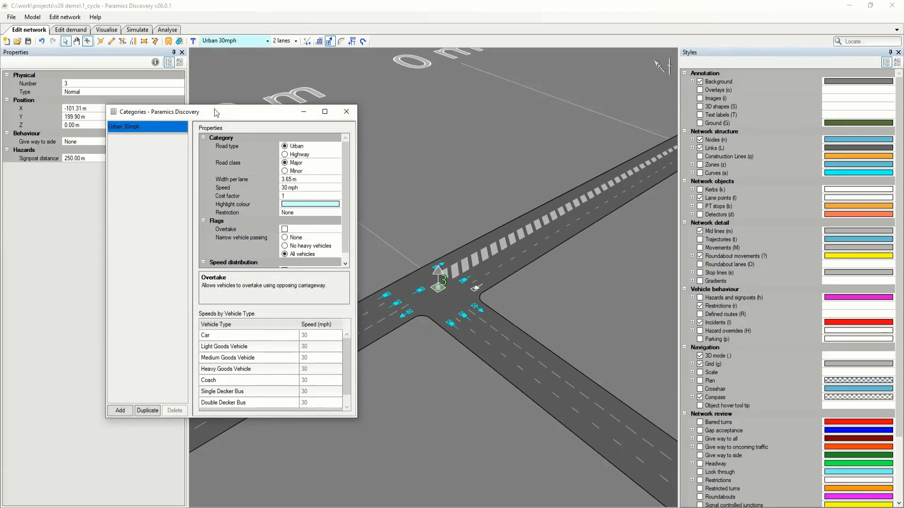
pyautogui.moveTo(223, 117)
pyautogui.mouseDown()
pyautogui.moveTo(236, 133)
pyautogui.moveTo(238, 118)
pyautogui.mouseUp()
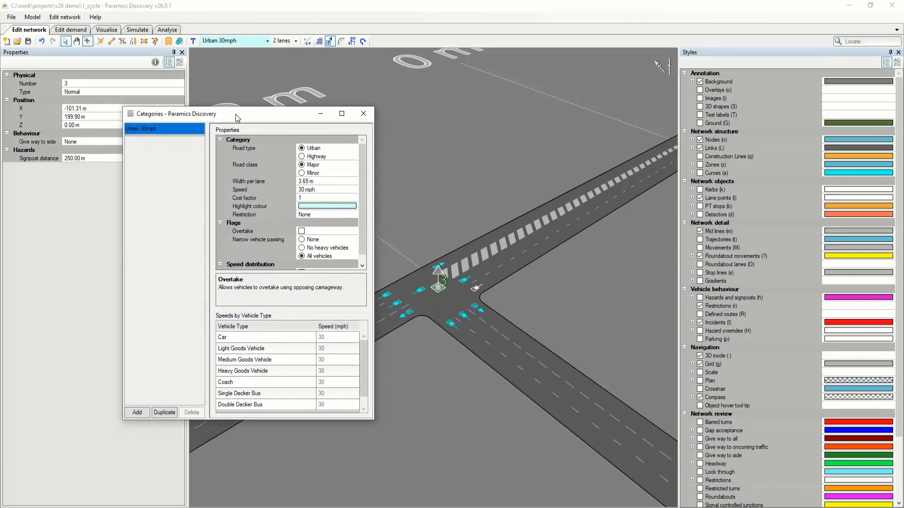
pyautogui.click(363, 114)
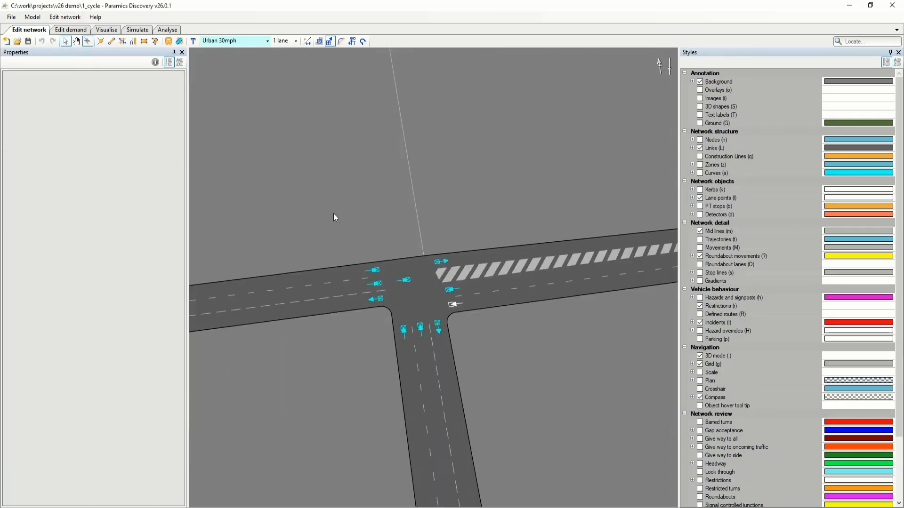
# Select the links around the junction together and enable Pavement nearside on them.
pyautogui.scroll(-3, 334, 221)
pyautogui.moveTo(334, 220); pyautogui.dragTo(399, 216)
pyautogui.scroll(-5, 370, 232)
pyautogui.scroll(-2, 382, 230)
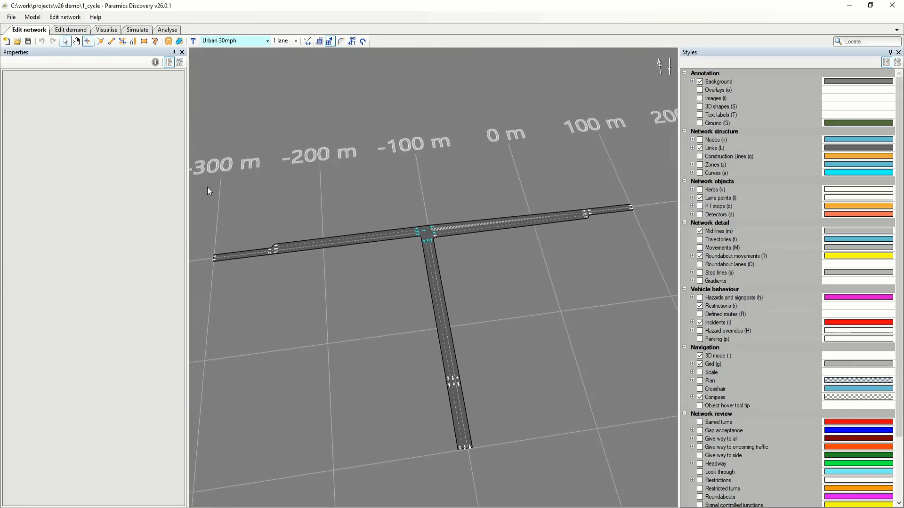
pyautogui.moveTo(207, 175); pyautogui.dragTo(635, 438)
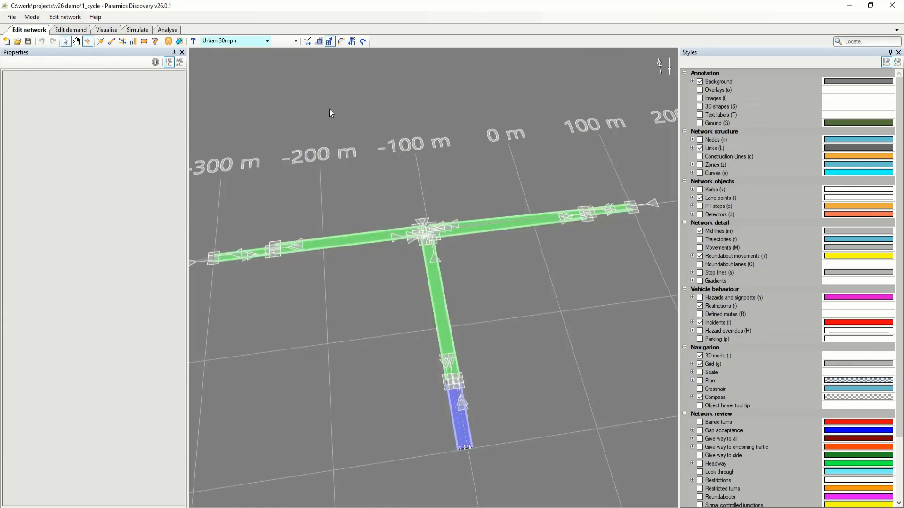
pyautogui.click(334, 44)
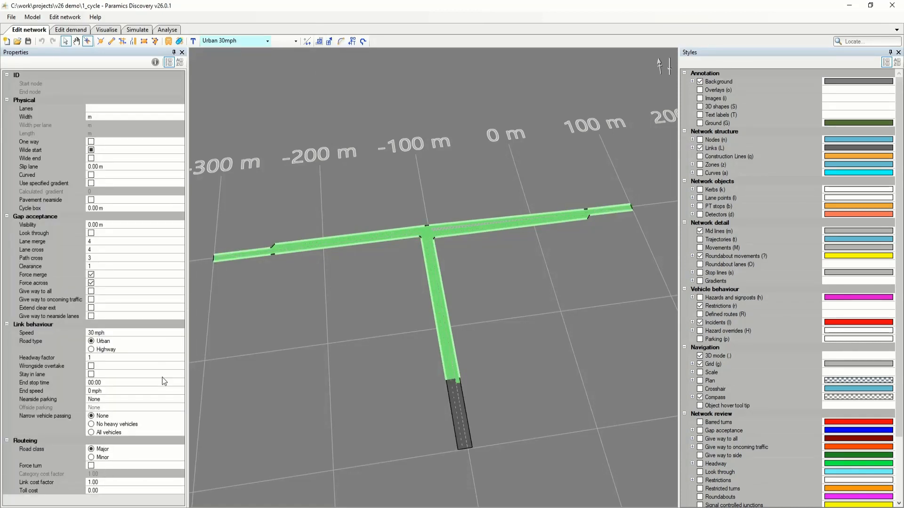
pyautogui.click(92, 200)
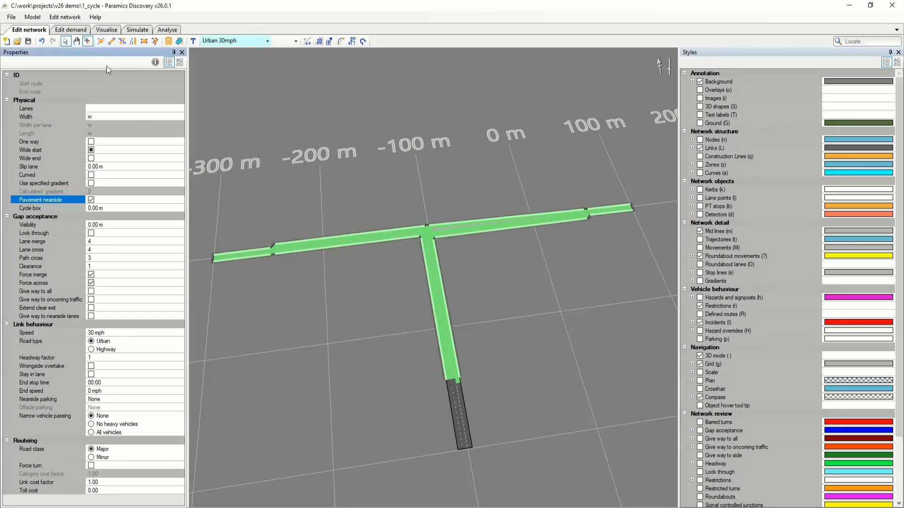
# Visualise the model with pedestrians displayed, run the simulation to 00:00:16 facing the junction, and pause it.
pyautogui.click(107, 30)
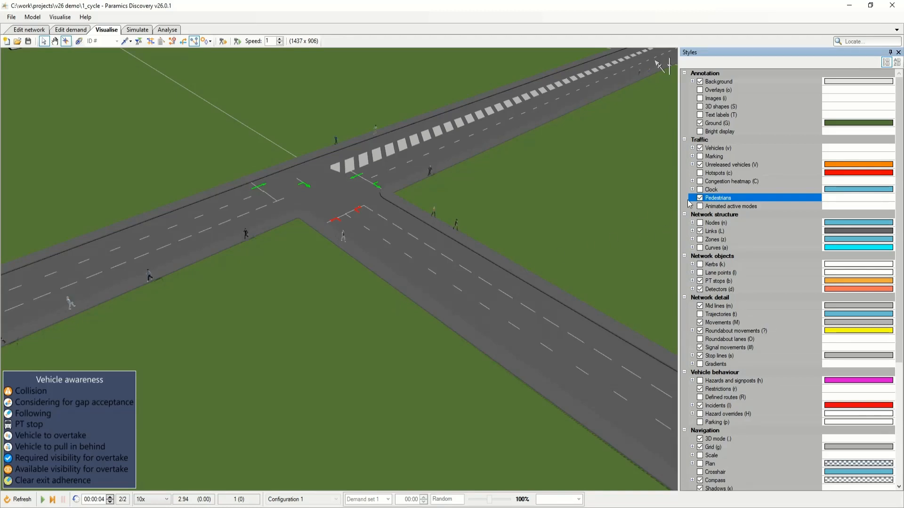
pyautogui.moveTo(326, 284); pyautogui.dragTo(335, 294)
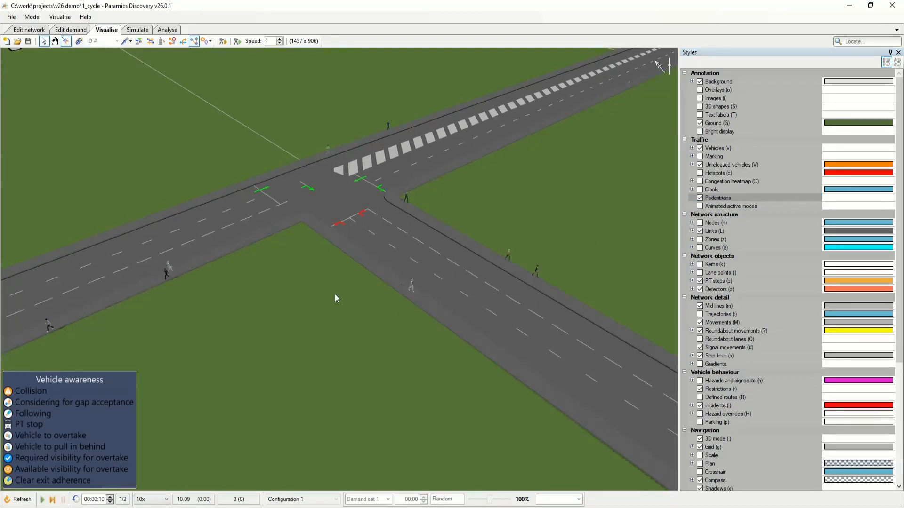
pyautogui.press('space')
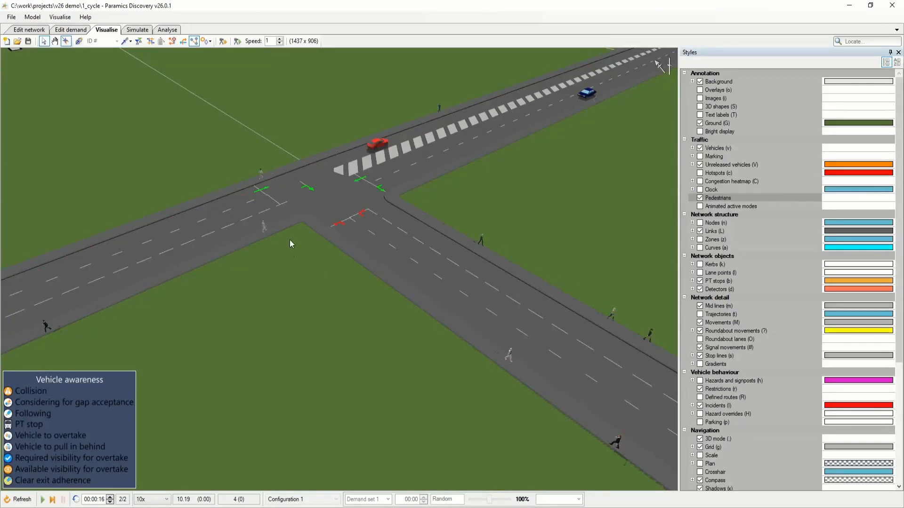
# Turn on Animated active modes and resume the simulation to watch the pedestrians walking along the pavements up close.
pyautogui.click(701, 207)
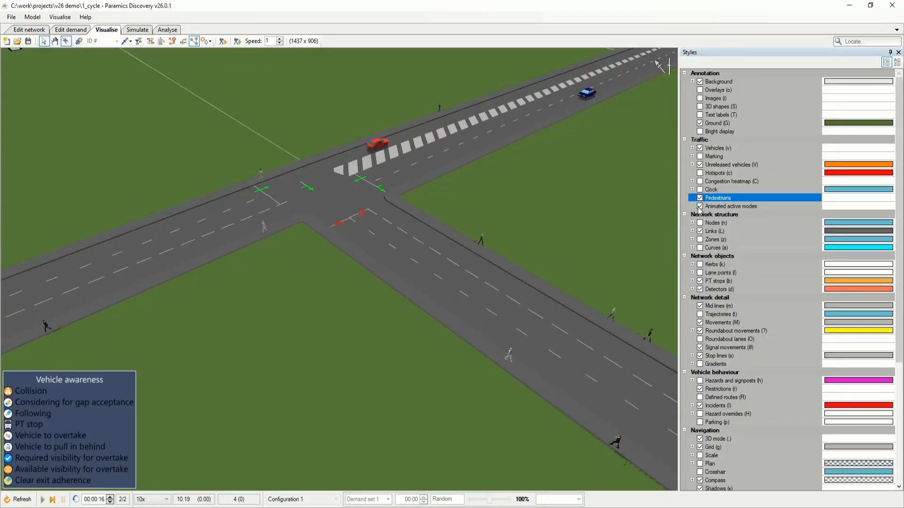
pyautogui.click(327, 301)
pyautogui.press('space')
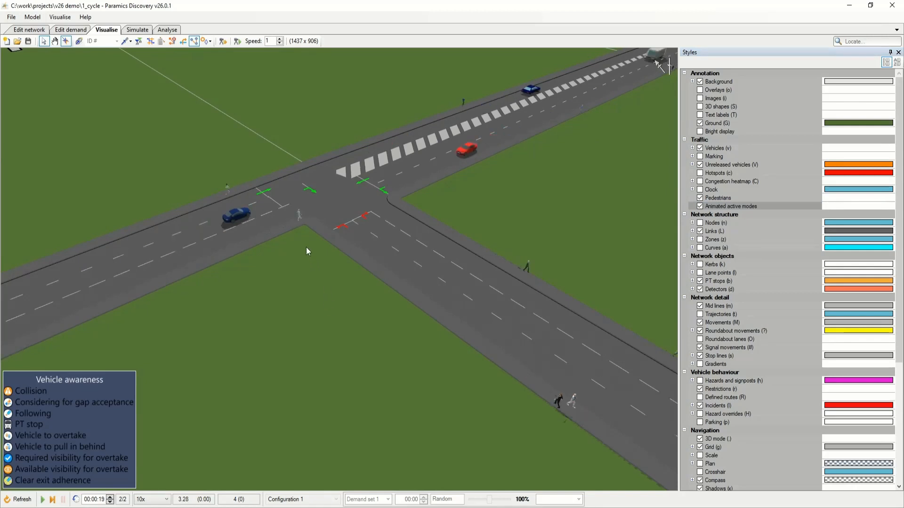
pyautogui.scroll(1, 343, 254)
pyautogui.scroll(2, 343, 254)
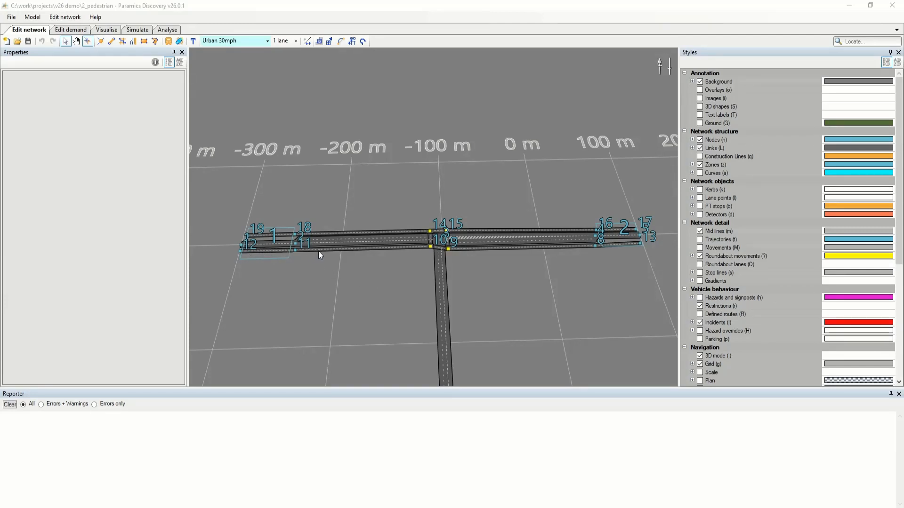
# In the 2_pedestrian model, check the available link categories for Pavement and inspect the pavement links around node 3.
pyautogui.click(242, 42)
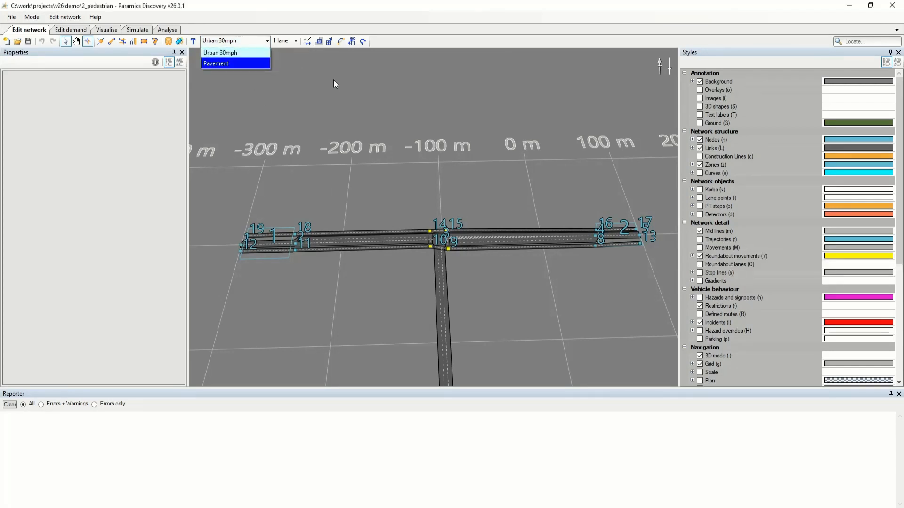
pyautogui.click(377, 244)
pyautogui.scroll(5, 509, 269)
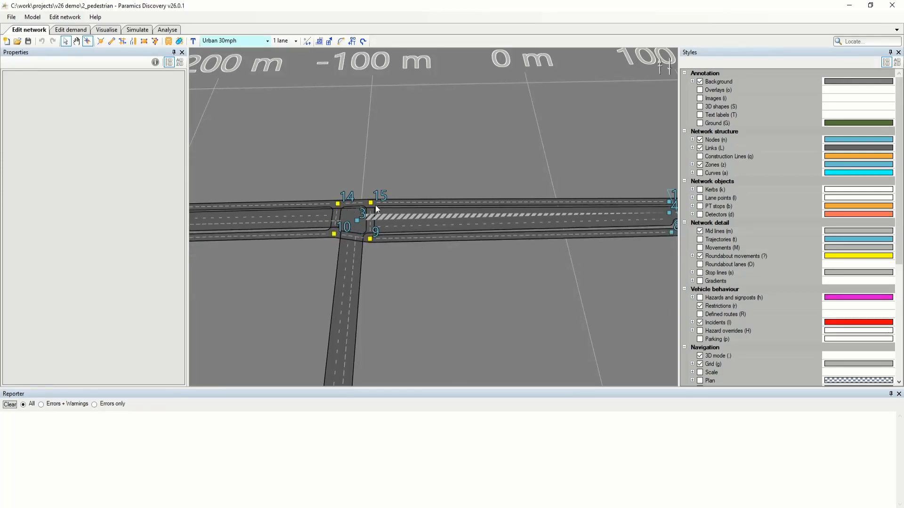
pyautogui.moveTo(452, 275); pyautogui.dragTo(518, 277)
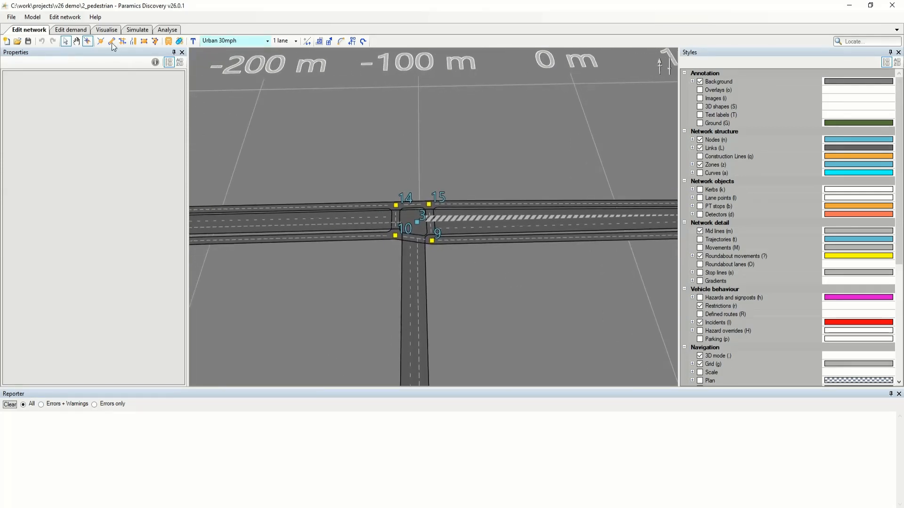
# Add a new vehicle type in the vehicle types list and view its base type options, including Pedestrian.
pyautogui.click(65, 17)
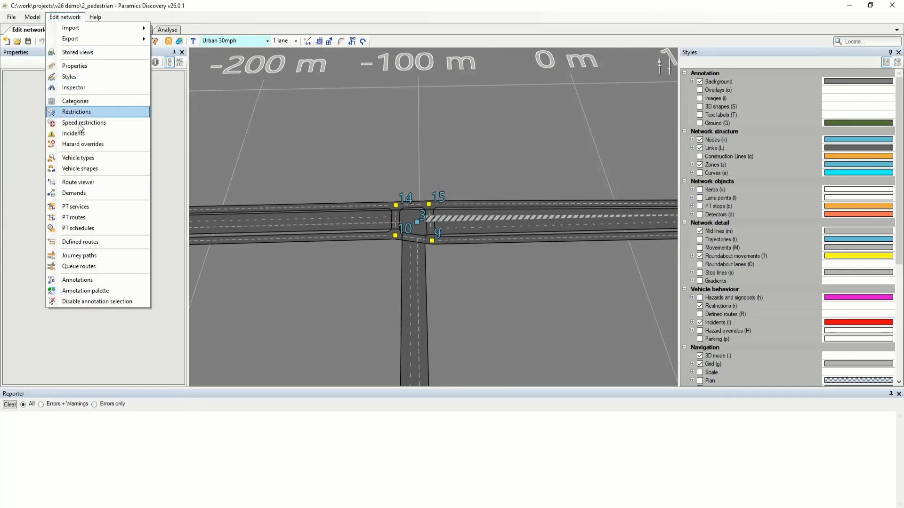
pyautogui.click(78, 157)
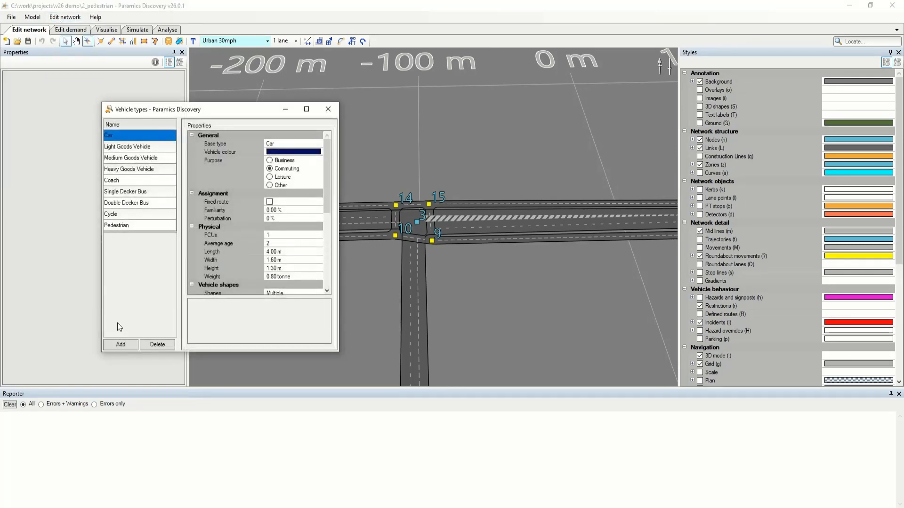
pyautogui.click(120, 345)
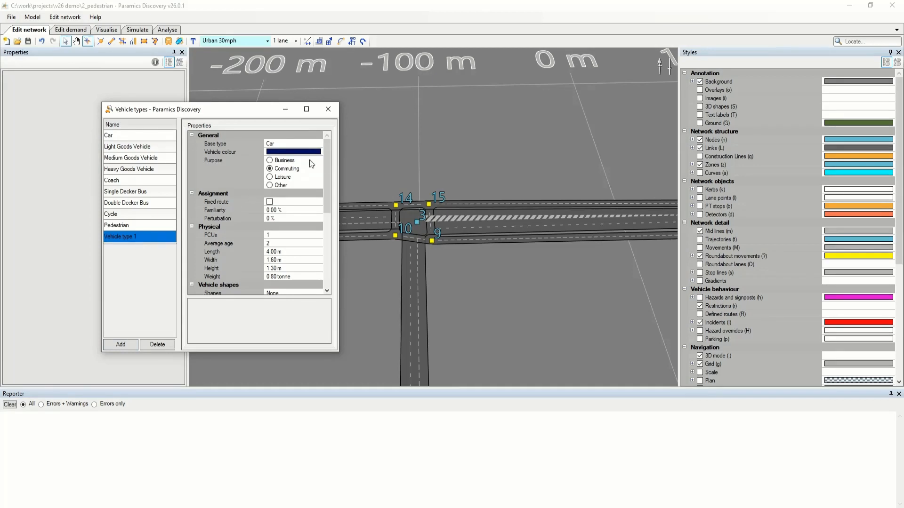
pyautogui.click(318, 143)
pyautogui.click(319, 144)
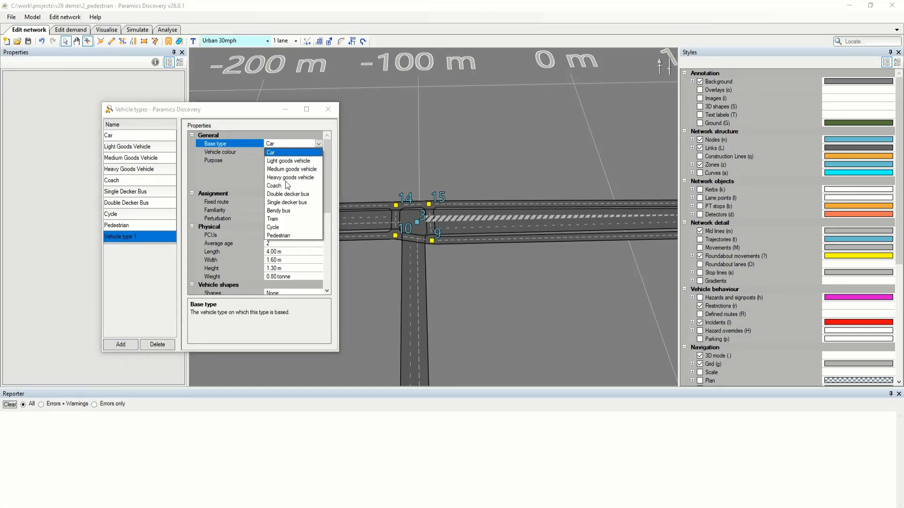
# Delete the newly added vehicle type and close the Vehicle types window.
pyautogui.click(223, 152)
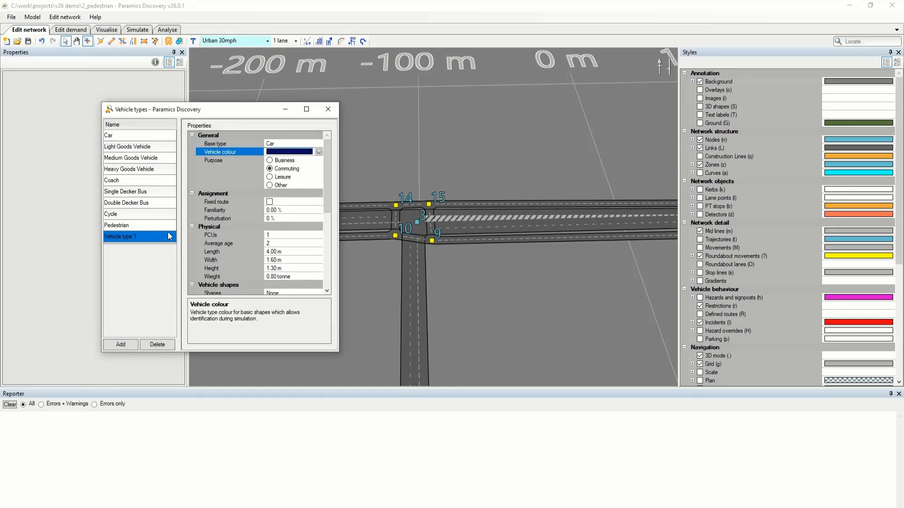
pyautogui.click(137, 238)
pyautogui.click(150, 347)
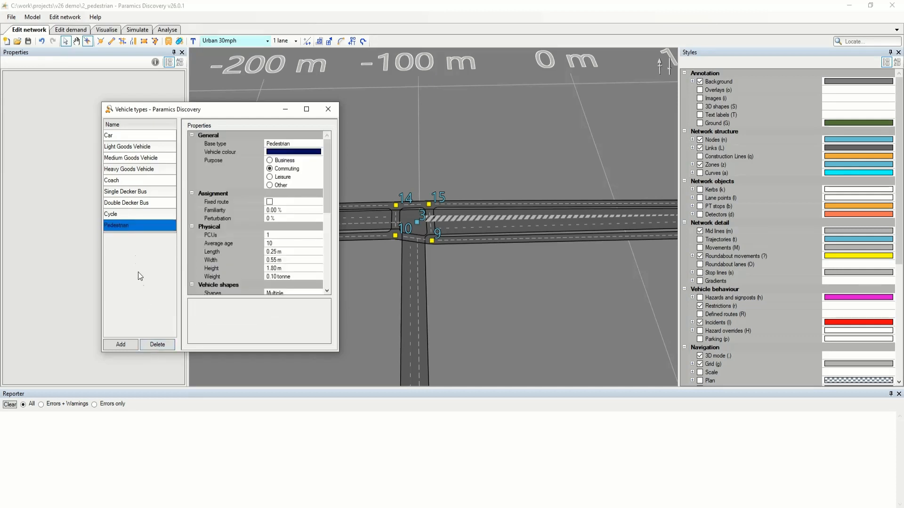
pyautogui.click(328, 109)
# Open the demand data to view the Matrix 2 demands and the vehicle type proportions of both matrices.
pyautogui.click(104, 29)
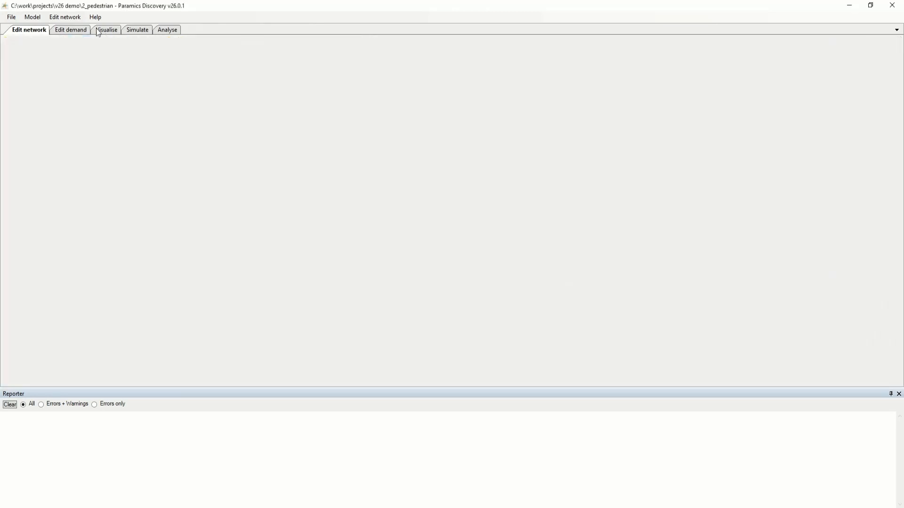
pyautogui.click(81, 29)
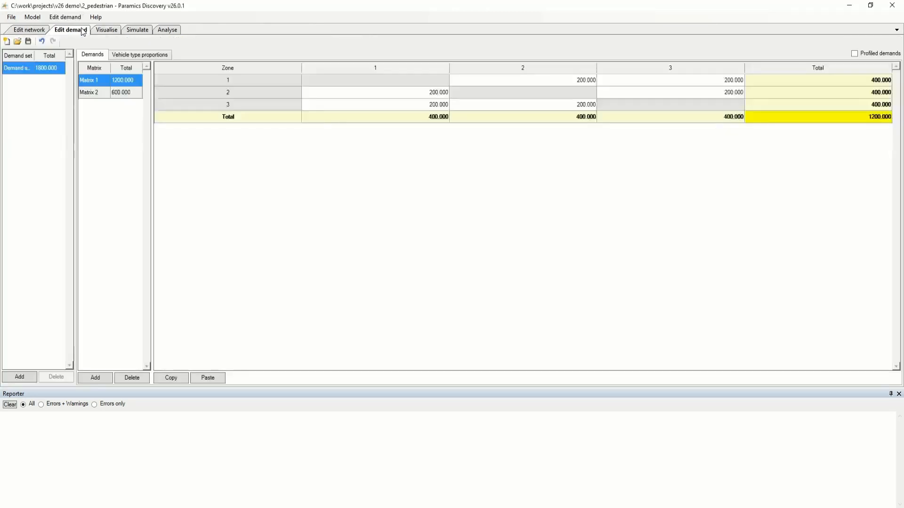
pyautogui.click(106, 93)
pyautogui.click(137, 56)
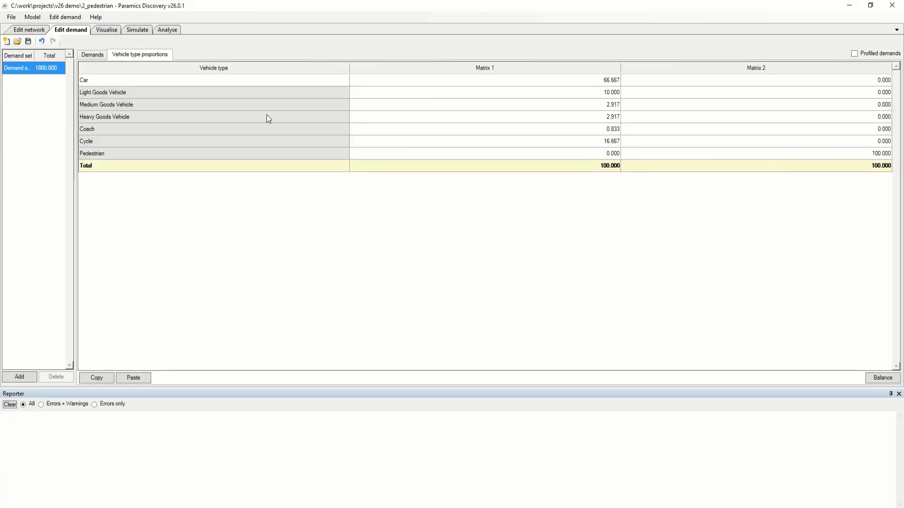
# Review the Matrix 2 demands, refresh the 3D visualisation of the 2_pedestrian model and start its simulation.
pyautogui.click(93, 55)
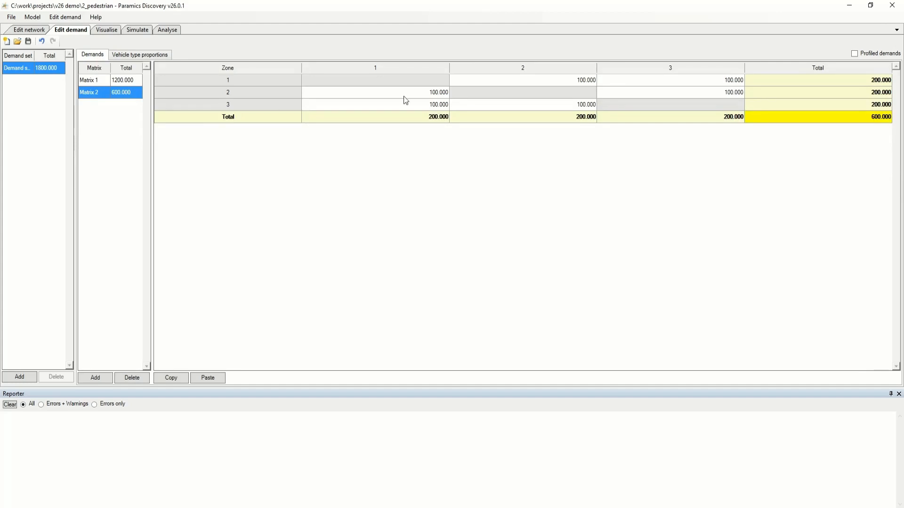
pyautogui.click(109, 31)
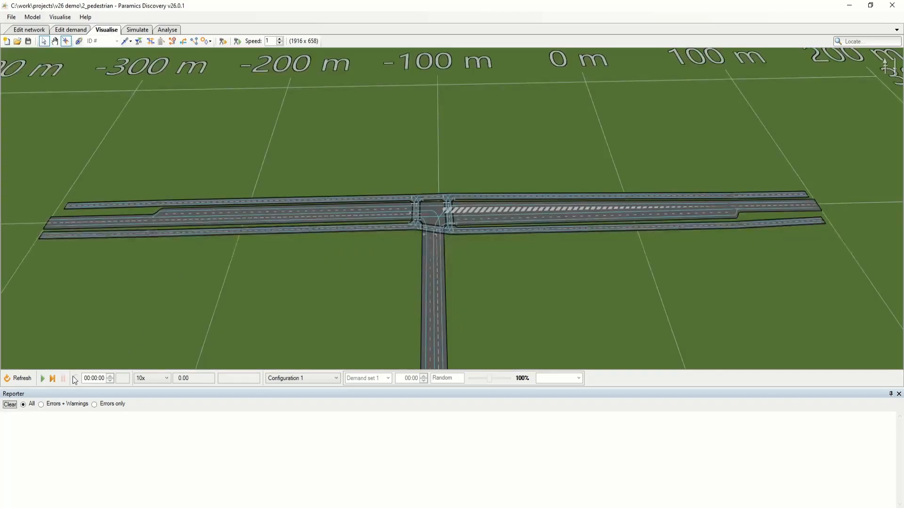
pyautogui.click(27, 380)
pyautogui.moveTo(319, 288); pyautogui.dragTo(299, 300)
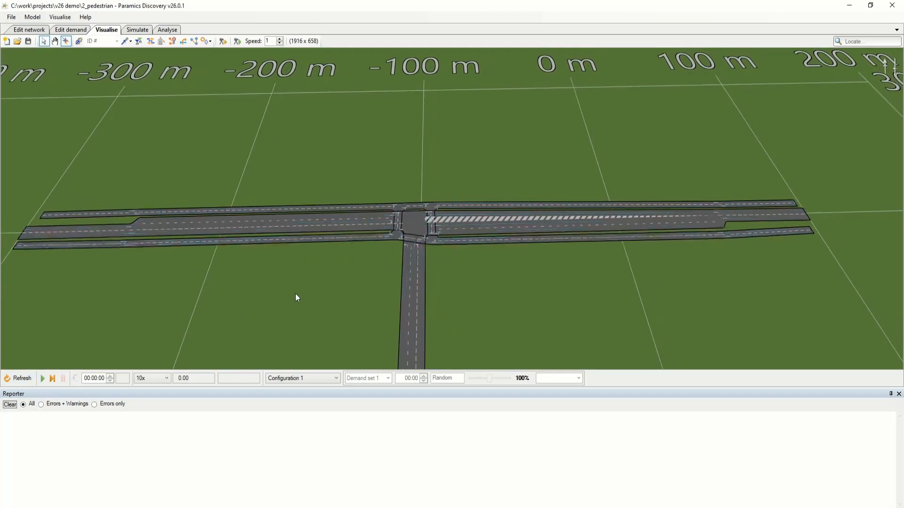
pyautogui.press('space')
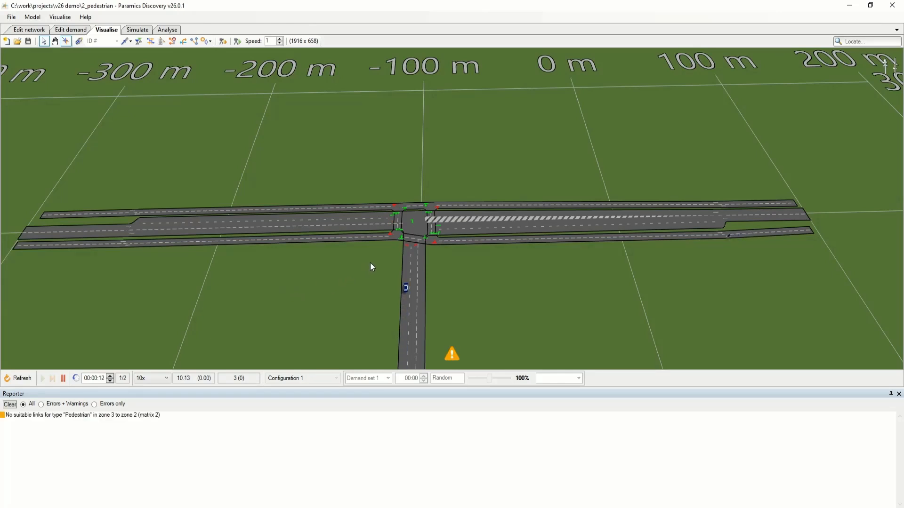
# Examine the moving pedestrians, cycles and vehicles along the main road and at the signalised junction.
pyautogui.moveTo(370, 263); pyautogui.dragTo(407, 247)
pyautogui.scroll(10, 409, 251)
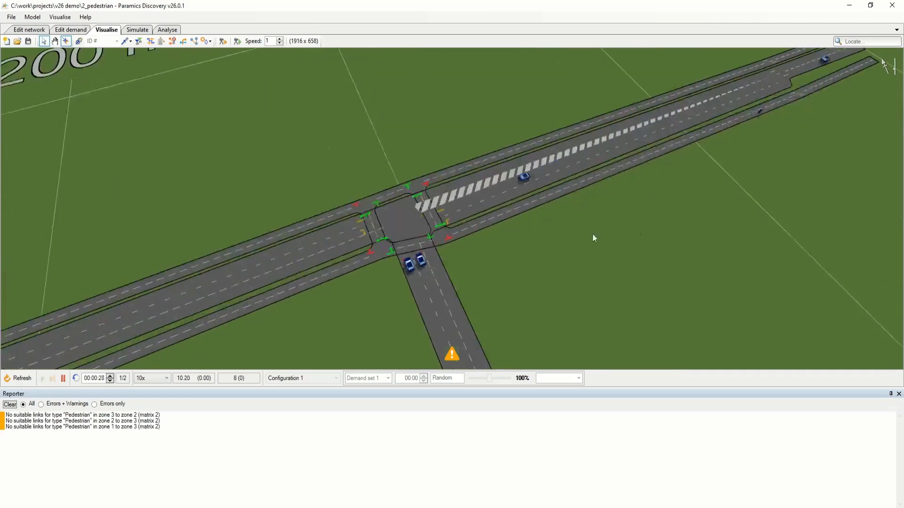
pyautogui.scroll(1, 665, 142)
pyautogui.moveTo(642, 161); pyautogui.dragTo(629, 208)
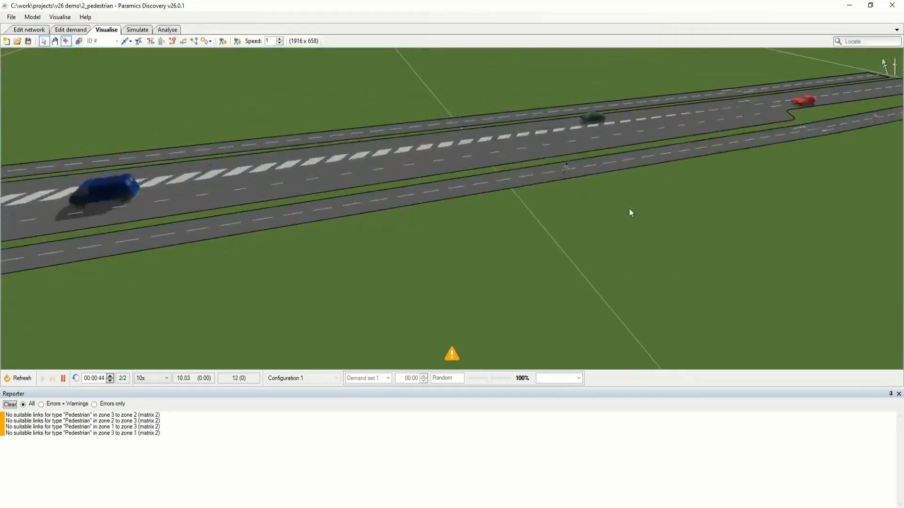
pyautogui.moveTo(445, 216); pyautogui.dragTo(416, 205)
pyautogui.scroll(-2, 416, 205)
pyautogui.moveTo(184, 267); pyautogui.dragTo(407, 234)
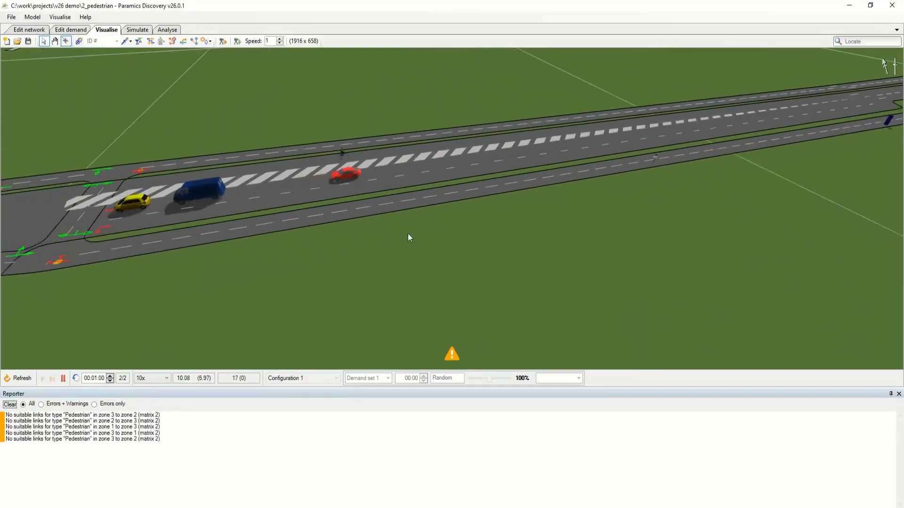
pyautogui.scroll(-3, 408, 233)
pyautogui.moveTo(259, 272); pyautogui.dragTo(427, 244)
pyautogui.moveTo(285, 267); pyautogui.dragTo(433, 245)
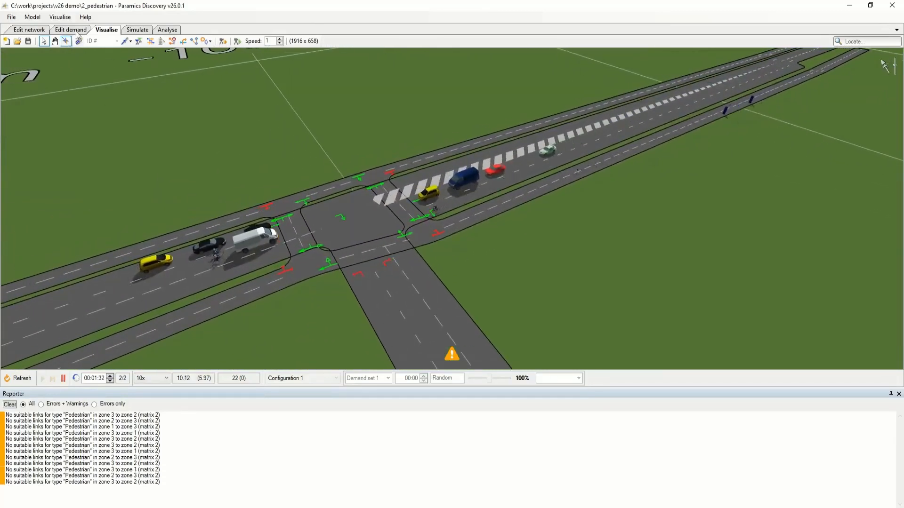
# Show the display styles, turn Animated active modes on to view it at the junction, and turn it off again.
pyautogui.click(59, 17)
pyautogui.click(69, 42)
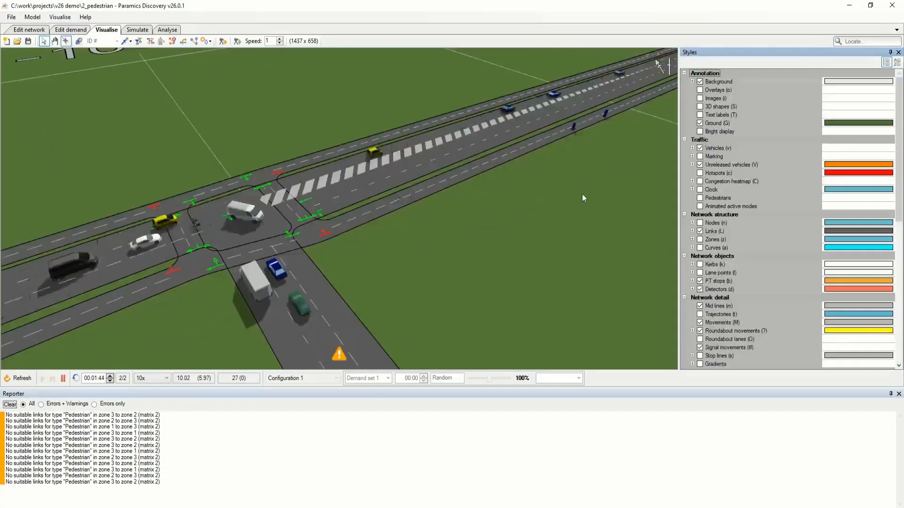
pyautogui.click(700, 206)
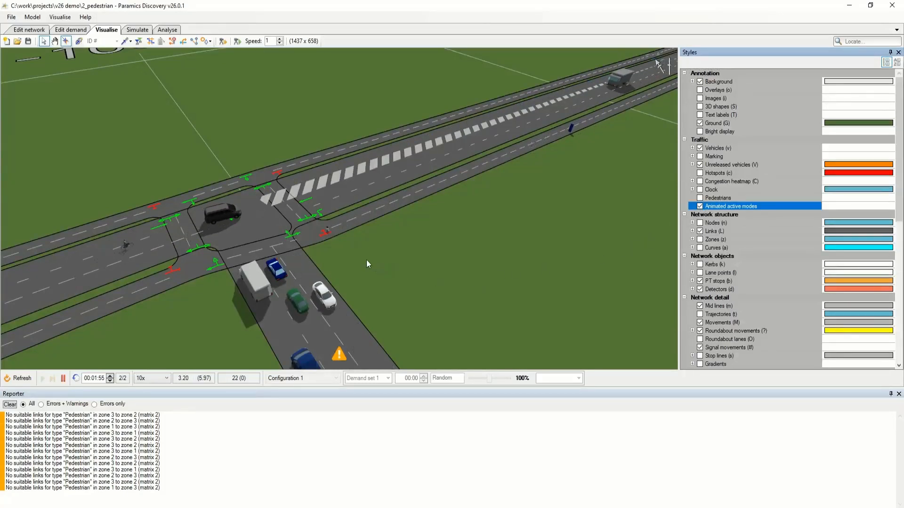
pyautogui.moveTo(366, 260); pyautogui.dragTo(439, 228)
pyautogui.scroll(3, 369, 224)
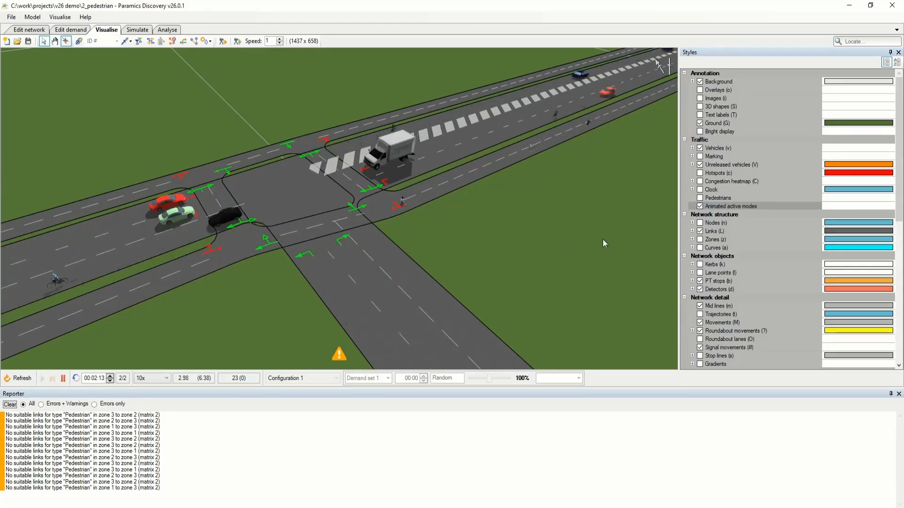
pyautogui.click(699, 207)
pyautogui.click(525, 242)
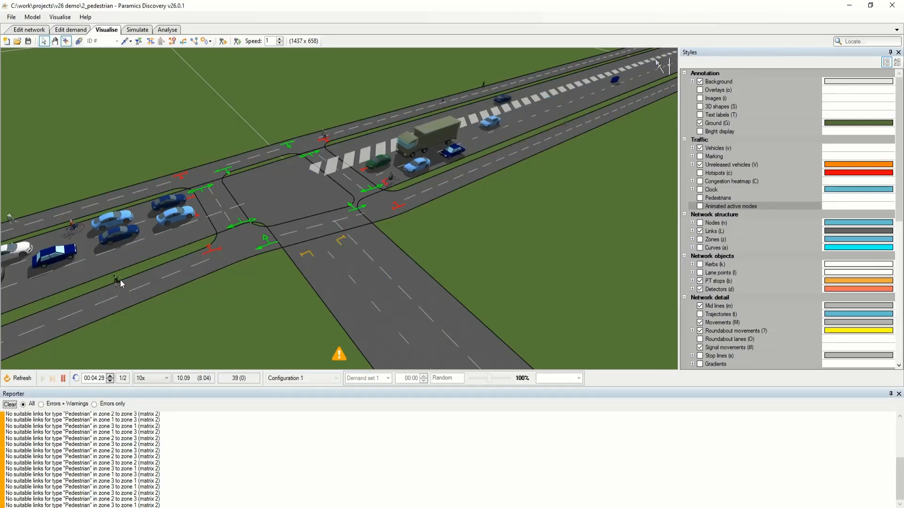
# Examine pedestrians and cycles waiting and crossing at the signalised junction at close range.
pyautogui.scroll(2, 184, 286)
pyautogui.scroll(1, 349, 216)
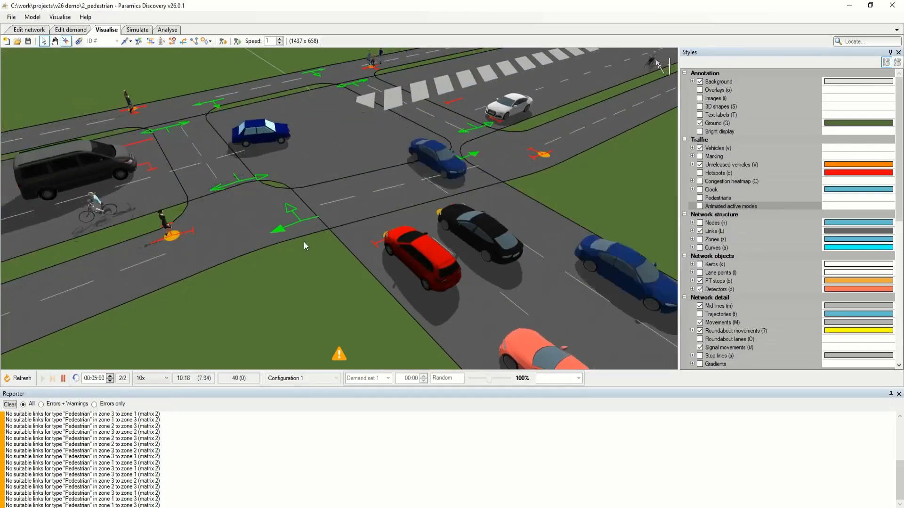
pyautogui.moveTo(303, 246); pyautogui.dragTo(302, 297)
pyautogui.scroll(-1, 301, 295)
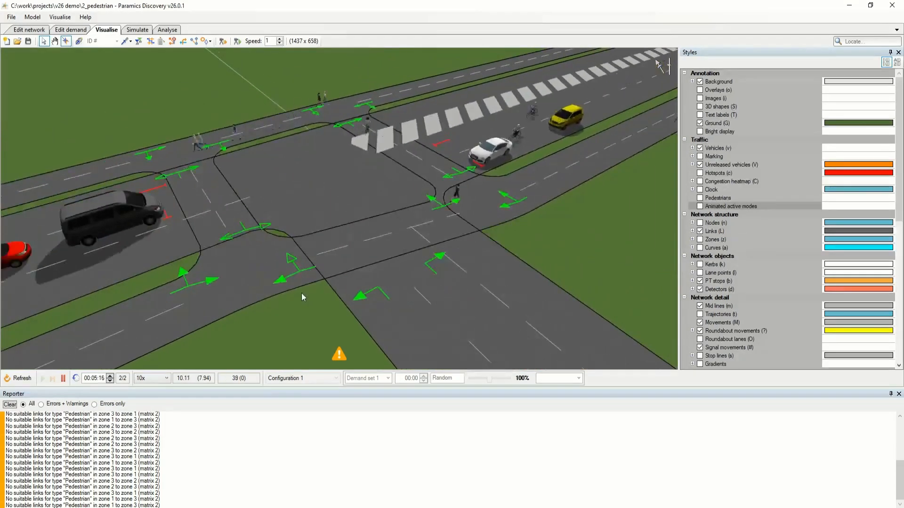
pyautogui.scroll(-1, 301, 293)
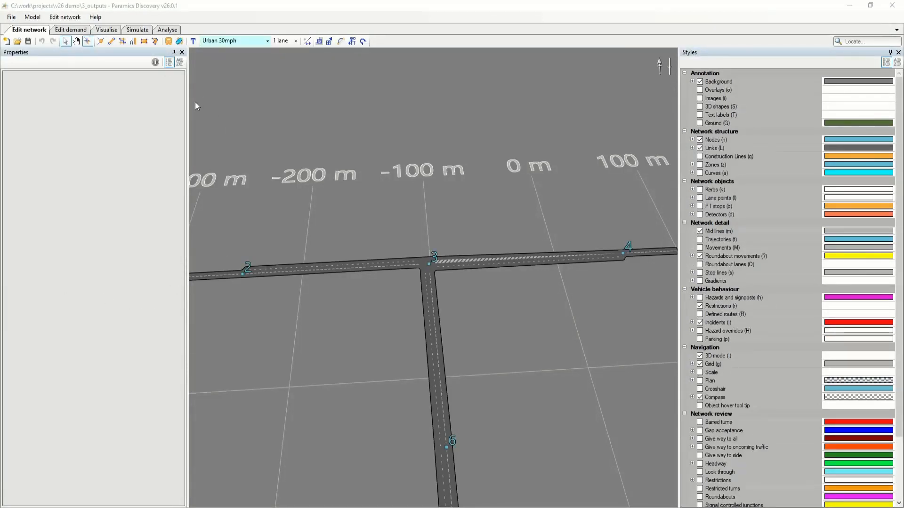
# In the 3_outputs model, review the simulation output options of Configuration 1 and show the post-run command settings.
pyautogui.click(138, 31)
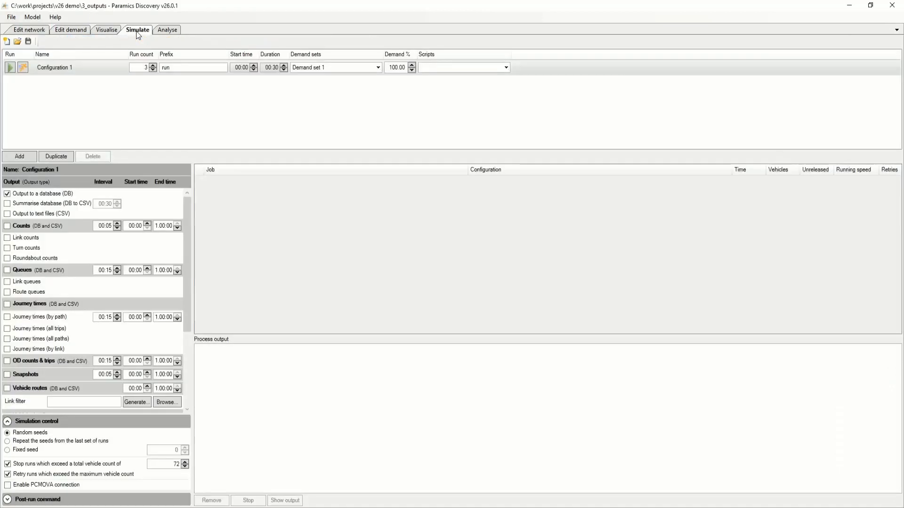
pyautogui.moveTo(182, 264); pyautogui.dragTo(183, 342)
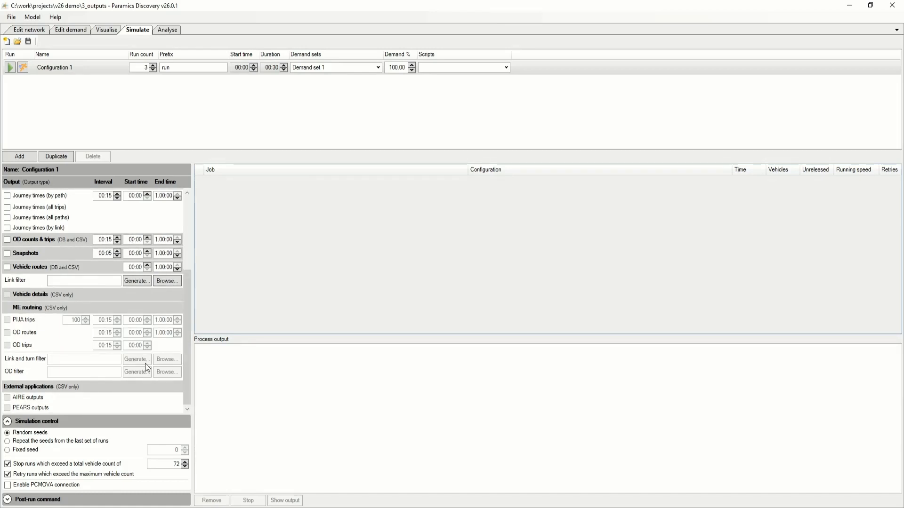
pyautogui.click(38, 499)
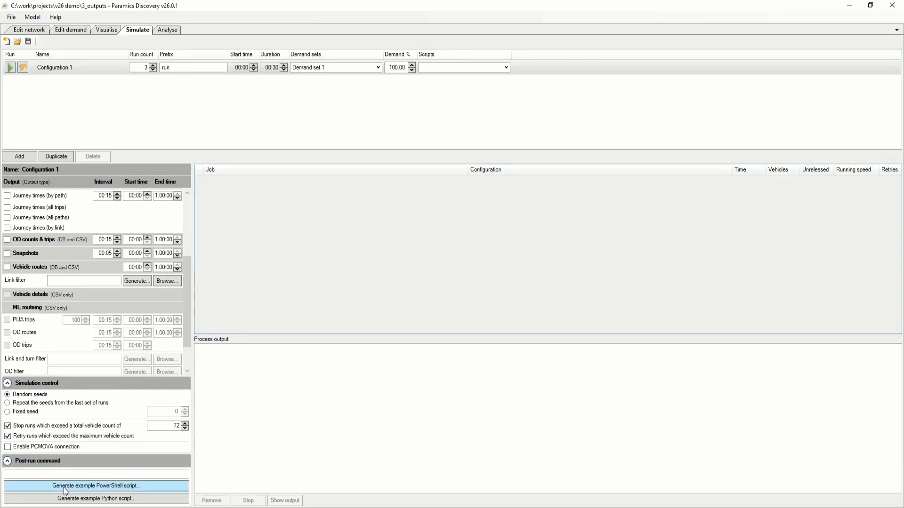
pyautogui.click(34, 474)
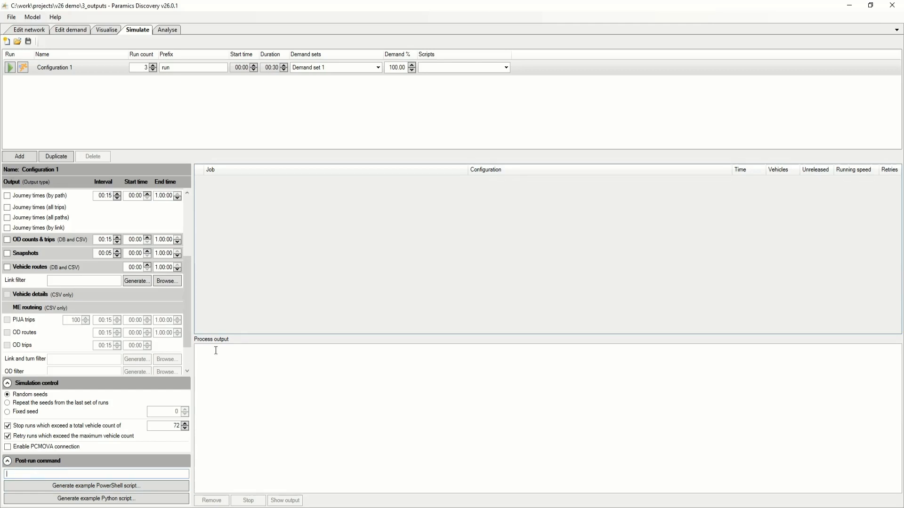
# Disable stopping runs by total vehicle count and generate the example Python post-run script as example.py in the v26 demo folder.
pyautogui.click(7, 426)
pyautogui.click(120, 499)
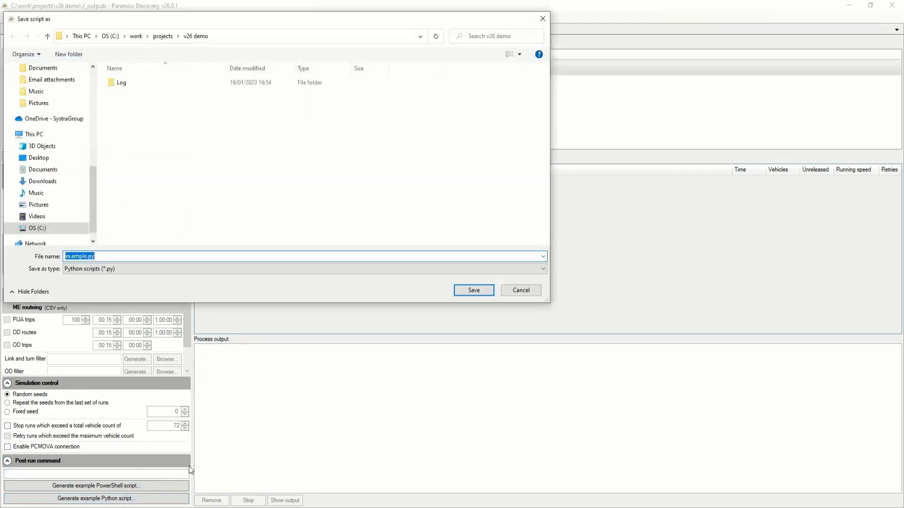
pyautogui.click(466, 288)
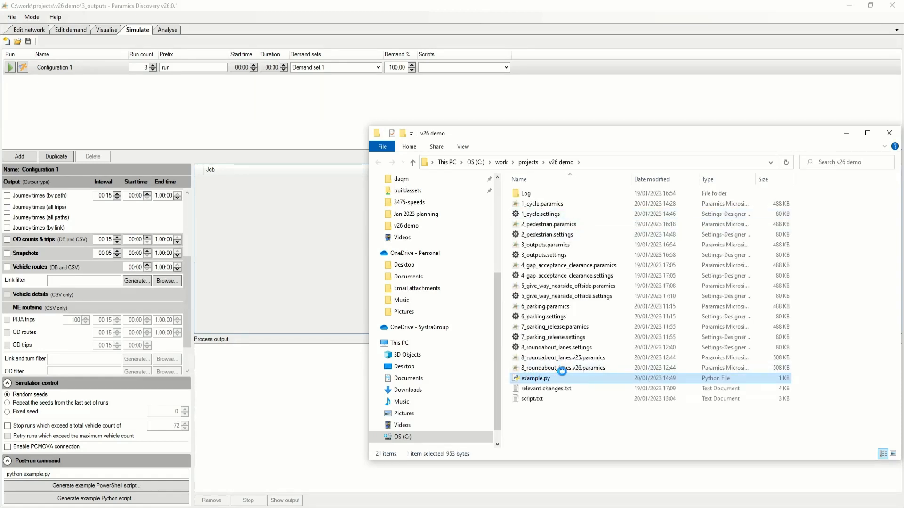
# Open example.py from the v26 demo folder in Notepad++, read the script and close the editor.
pyautogui.rightClick(536, 379)
pyautogui.click(574, 208)
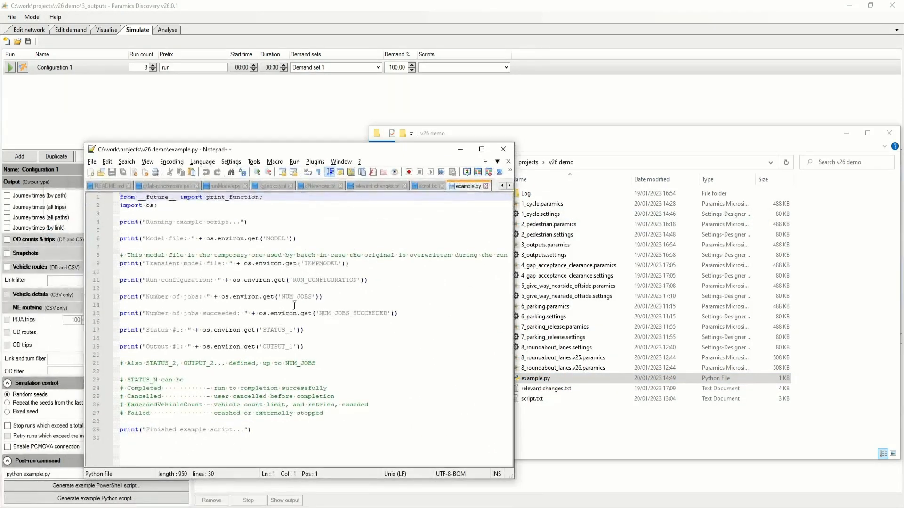
pyautogui.hotkey('alt', 'F4')
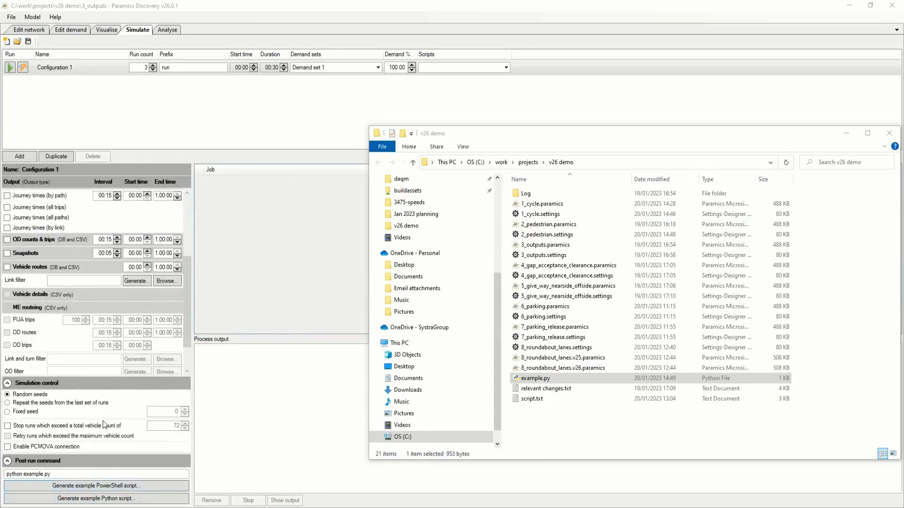
# Run Configuration 1, overwriting the previous results, and view the process output of the Merge outputs and python example.py jobs.
pyautogui.click(10, 69)
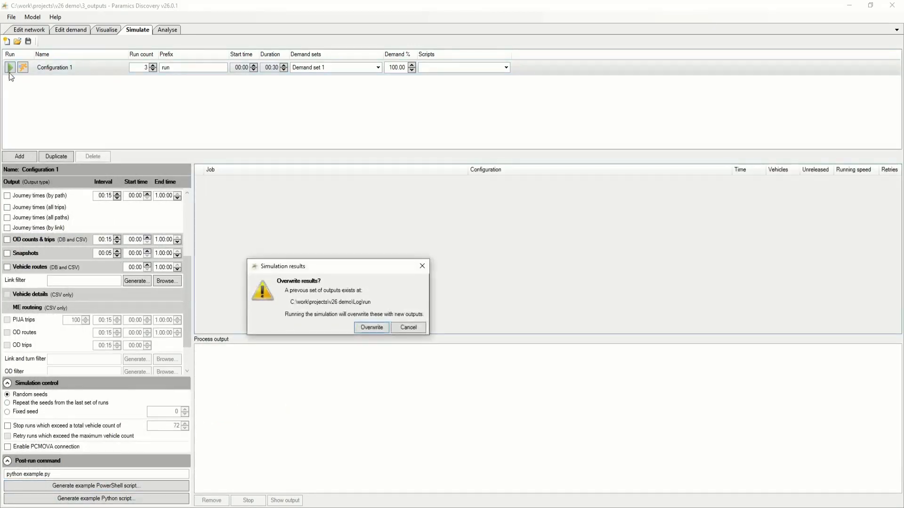
pyautogui.click(363, 328)
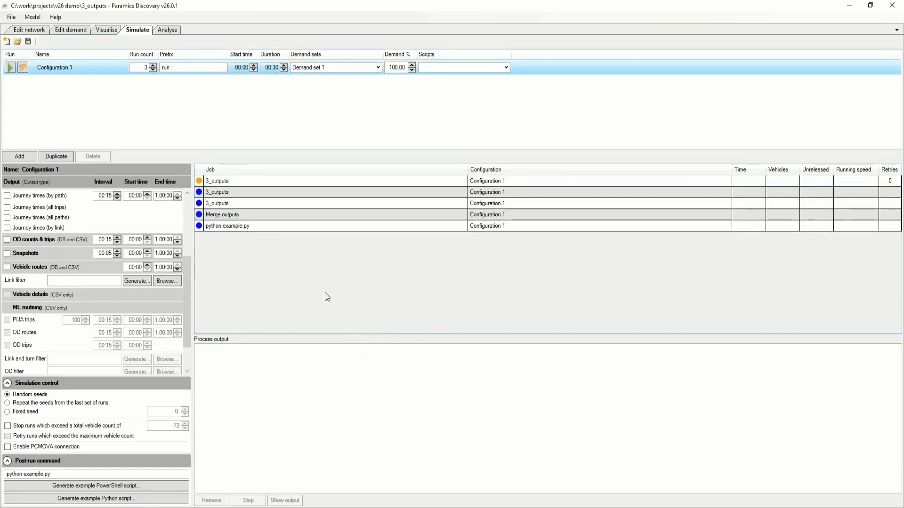
pyautogui.click(242, 216)
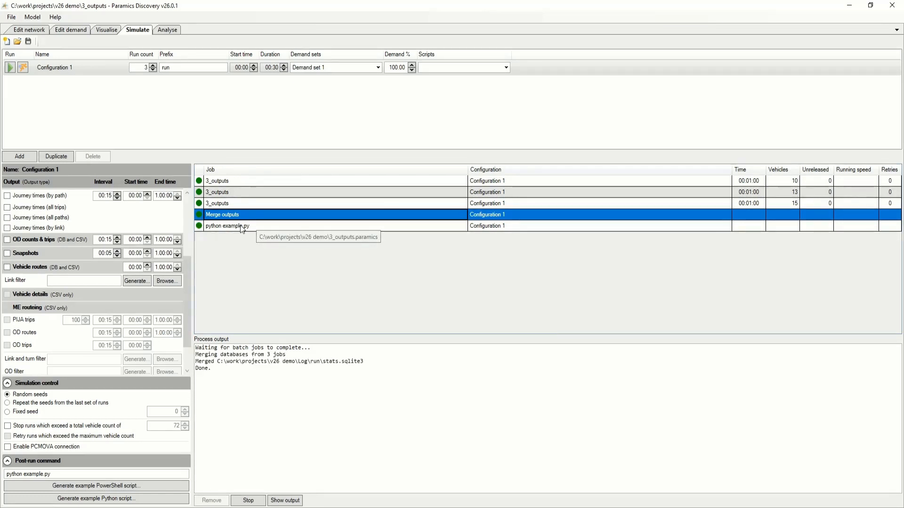
pyautogui.click(240, 225)
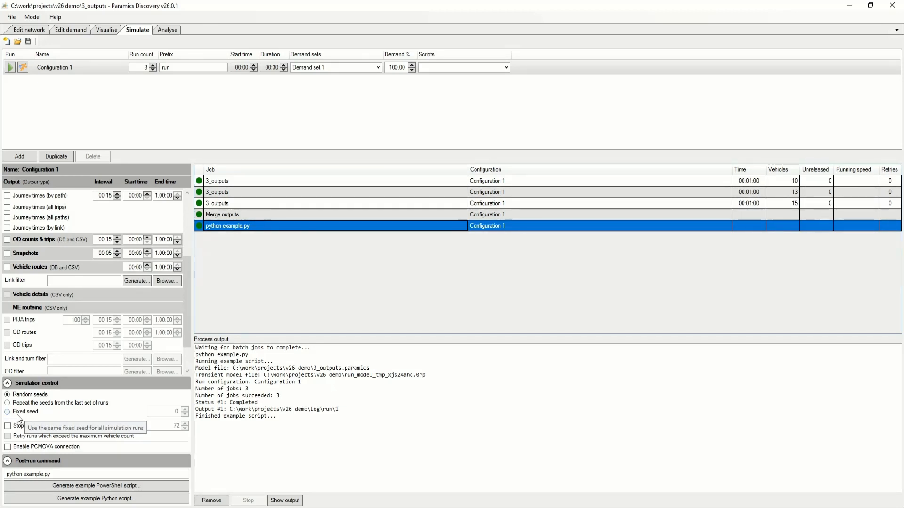
# Remove all the finished Configuration 1 jobs from the job list.
pyautogui.click(213, 501)
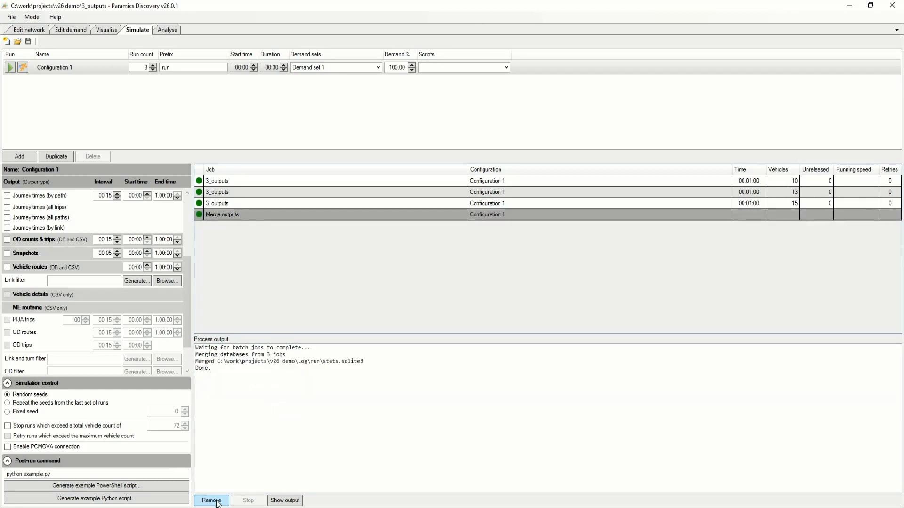
pyautogui.click(213, 501)
pyautogui.click(212, 501)
pyautogui.click(212, 500)
pyautogui.click(212, 501)
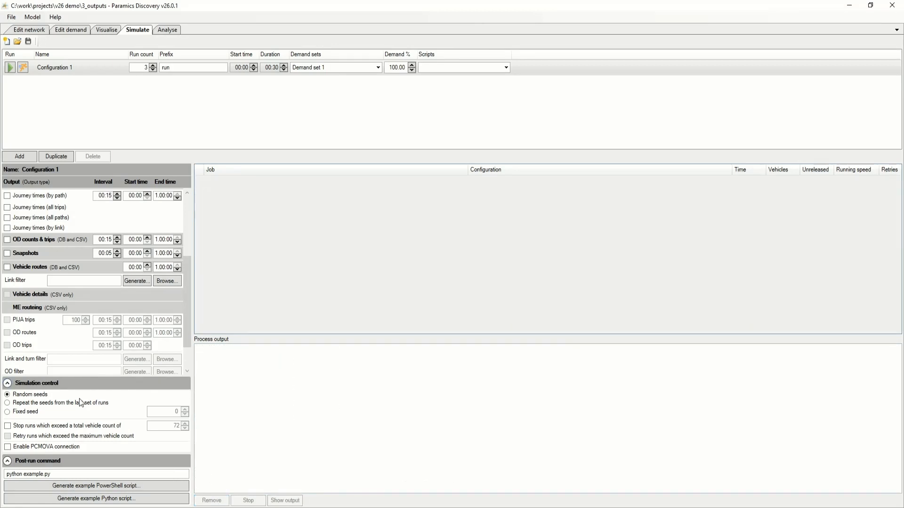
# Enable stopping runs above 72 vehicles, disable retrying them, and run Configuration 1 again, overwriting the previous results.
pyautogui.click(8, 427)
pyautogui.click(22, 437)
pyautogui.click(10, 67)
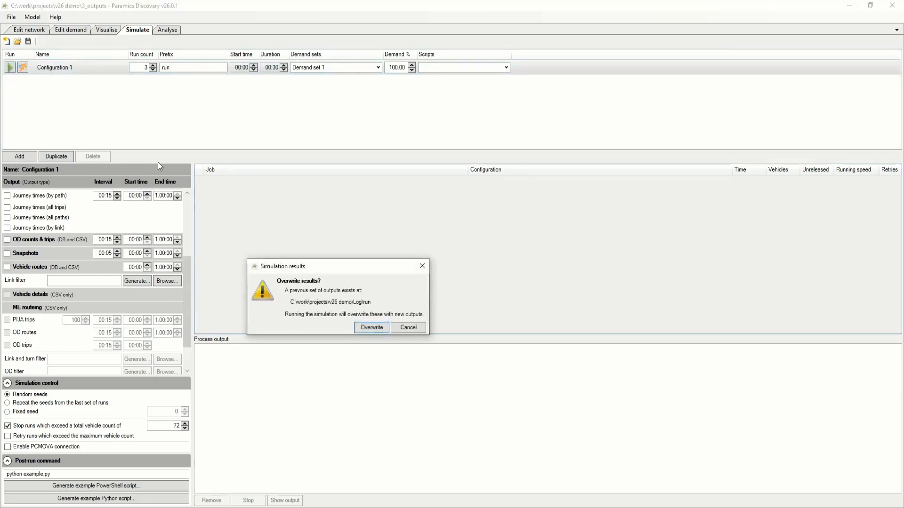
pyautogui.click(370, 327)
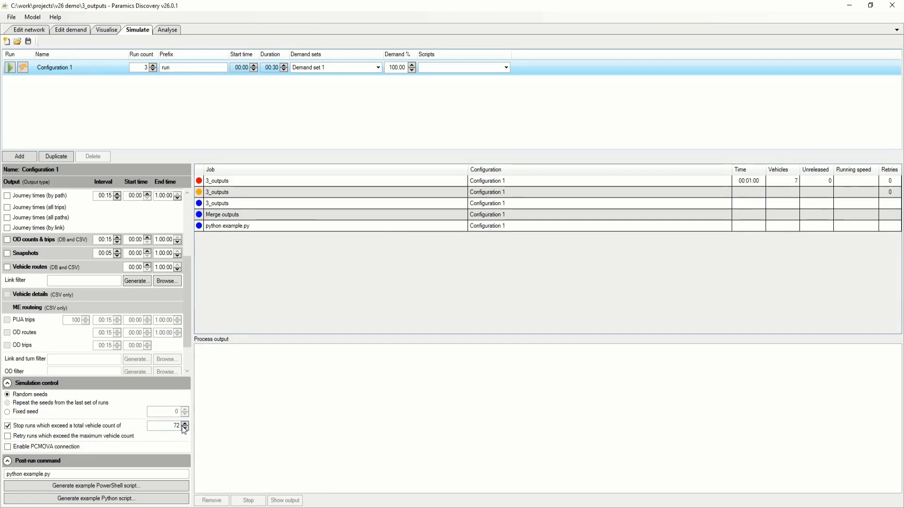
# Check the process output of each of the three 3_outputs runs and of the Merge outputs job.
pyautogui.click(336, 184)
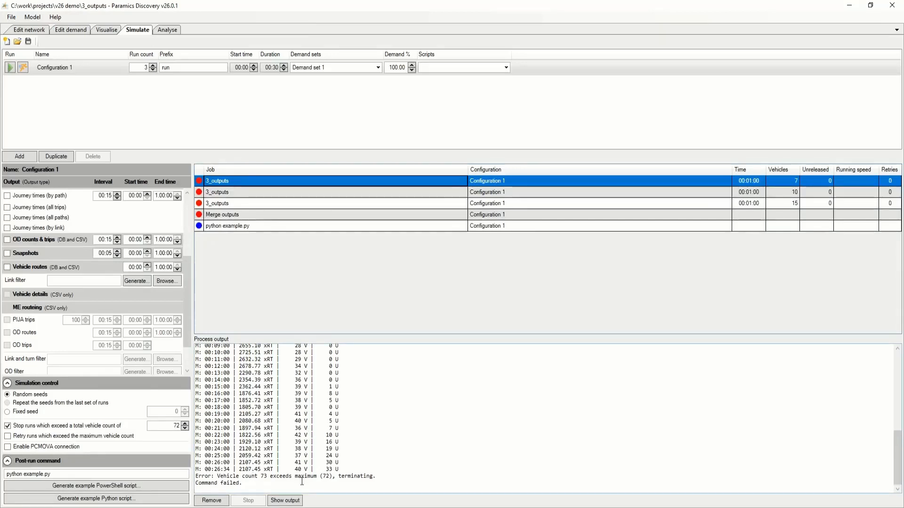
pyautogui.click(245, 194)
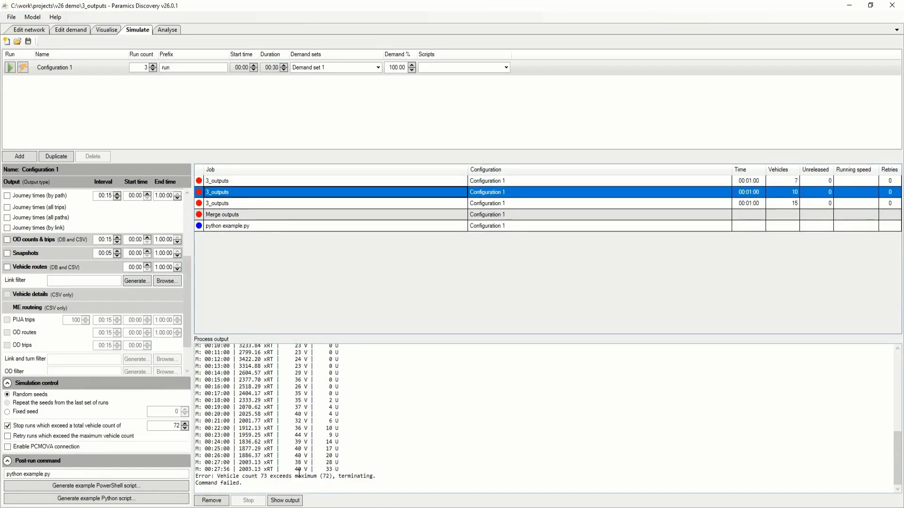
pyautogui.click(295, 203)
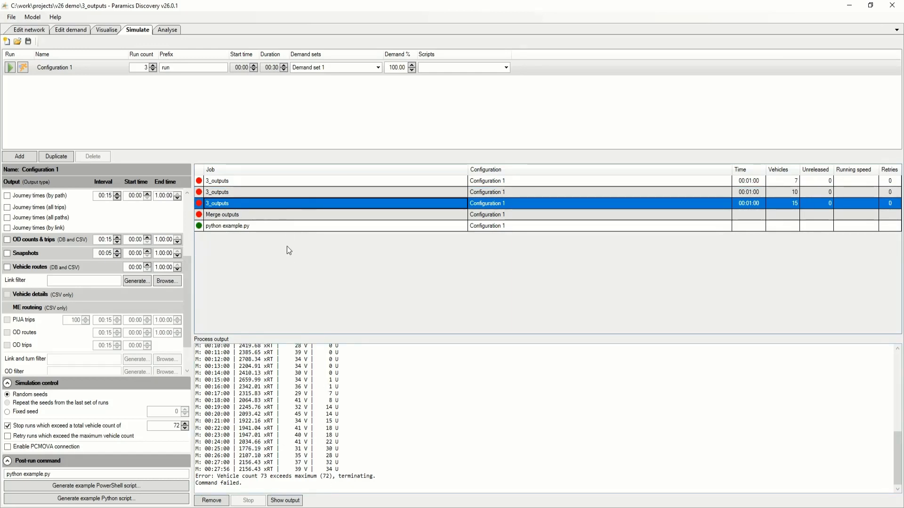
pyautogui.click(283, 214)
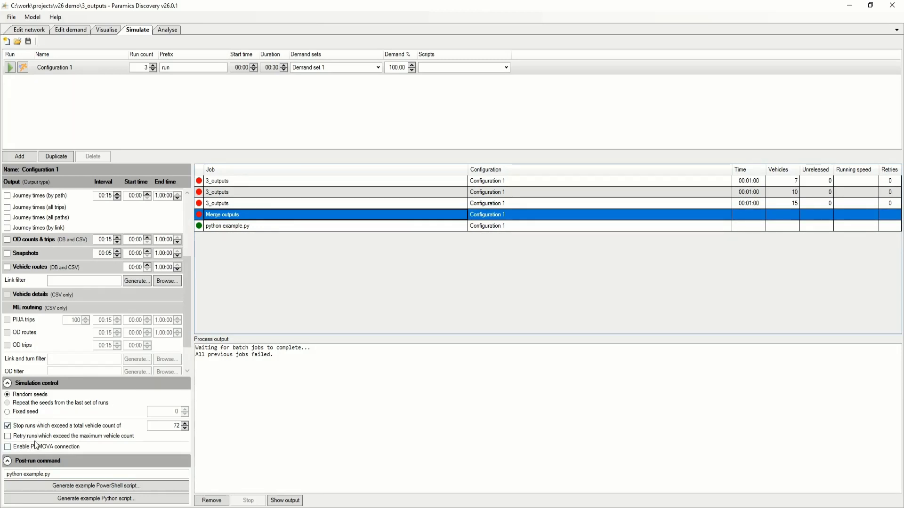
# Enable retrying runs that exceed the maximum vehicle count and run Configuration 1 again, overwriting the previous results.
pyautogui.click(7, 437)
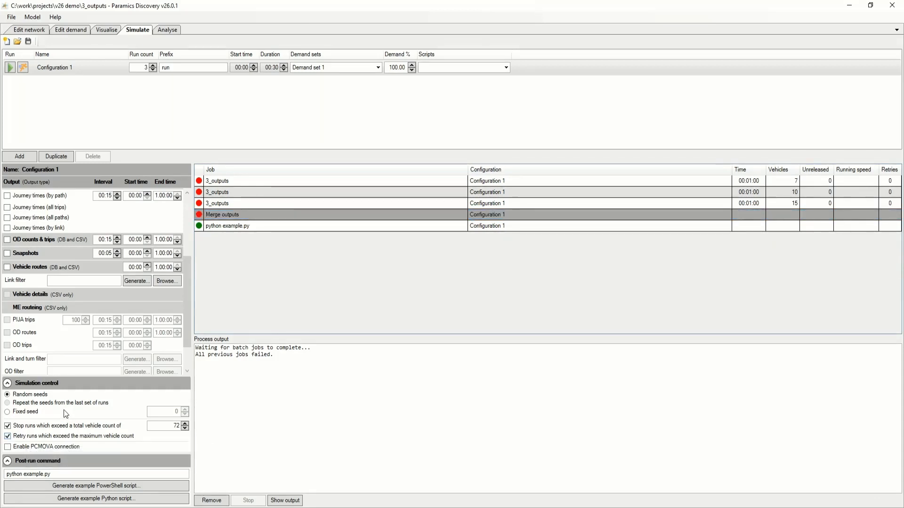
pyautogui.click(13, 70)
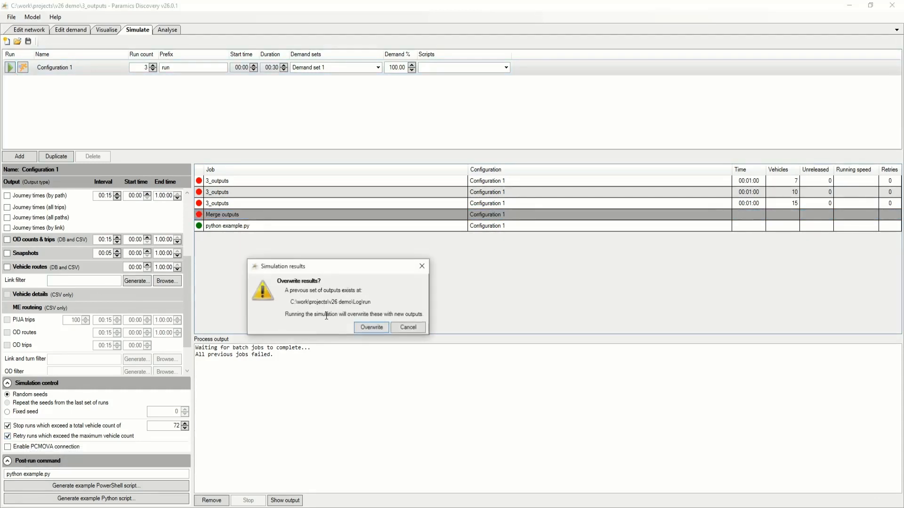
pyautogui.click(383, 329)
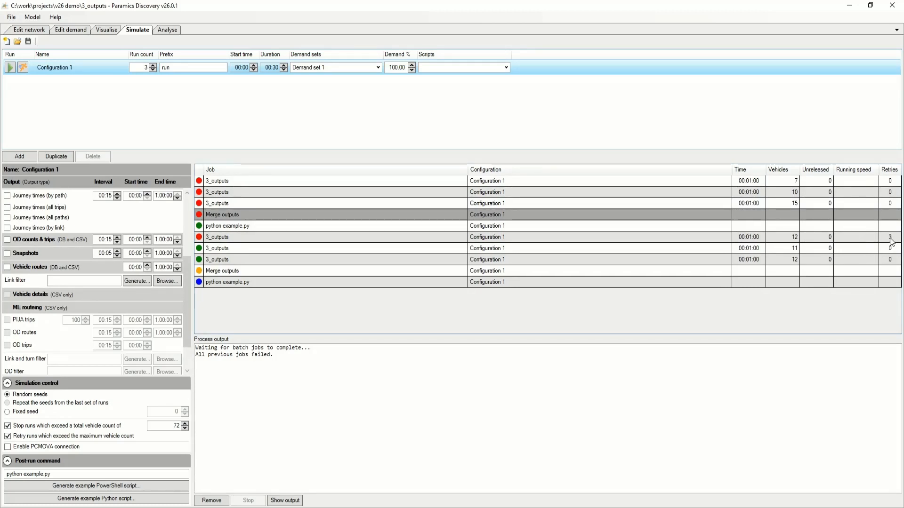
# Check the process output of the new batch's three 3_outputs runs, including the retries, and of its Merge outputs and python example.py jobs.
pyautogui.click(322, 241)
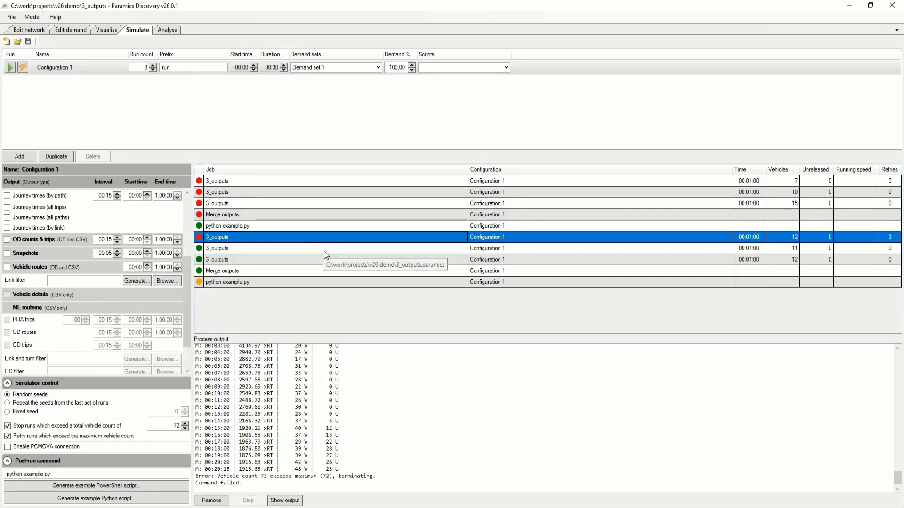
pyautogui.click(324, 253)
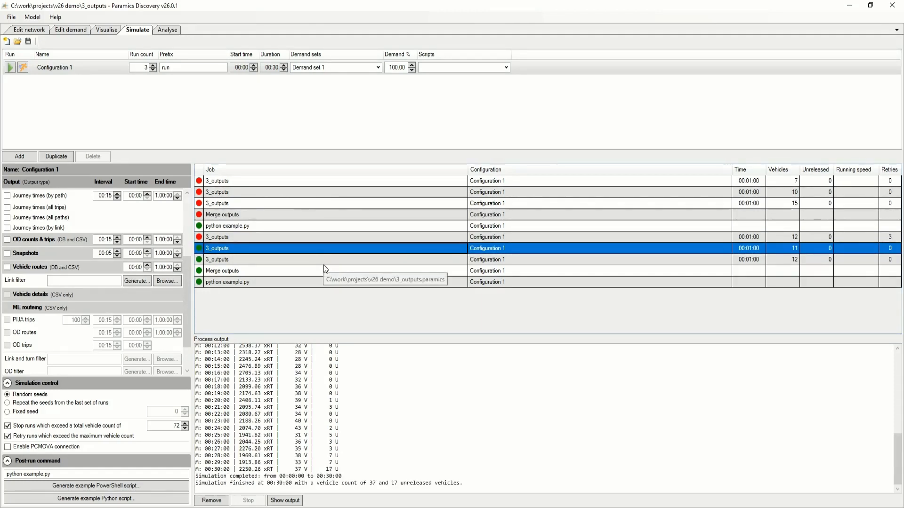
pyautogui.click(323, 264)
pyautogui.click(332, 238)
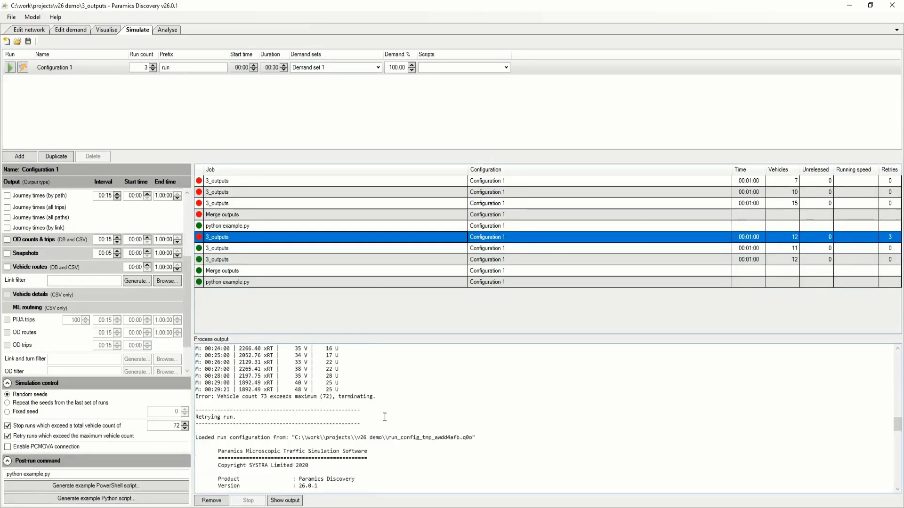
pyautogui.click(359, 271)
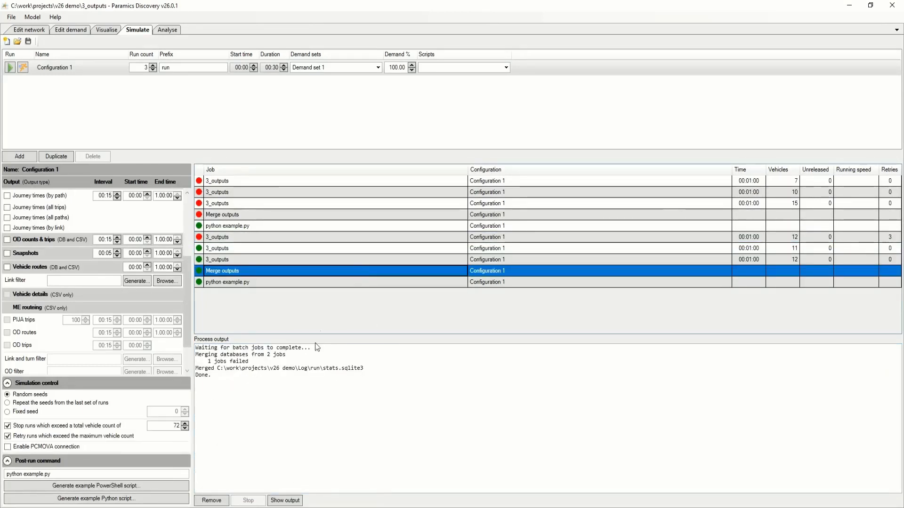
pyautogui.click(335, 282)
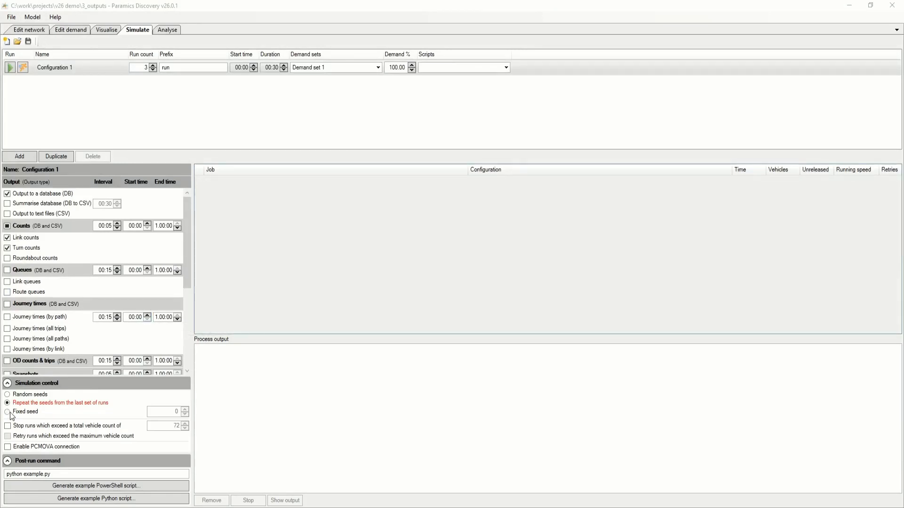
# Set the simulation control to random seeds and run Configuration 1, overwriting the previous results.
pyautogui.click(29, 394)
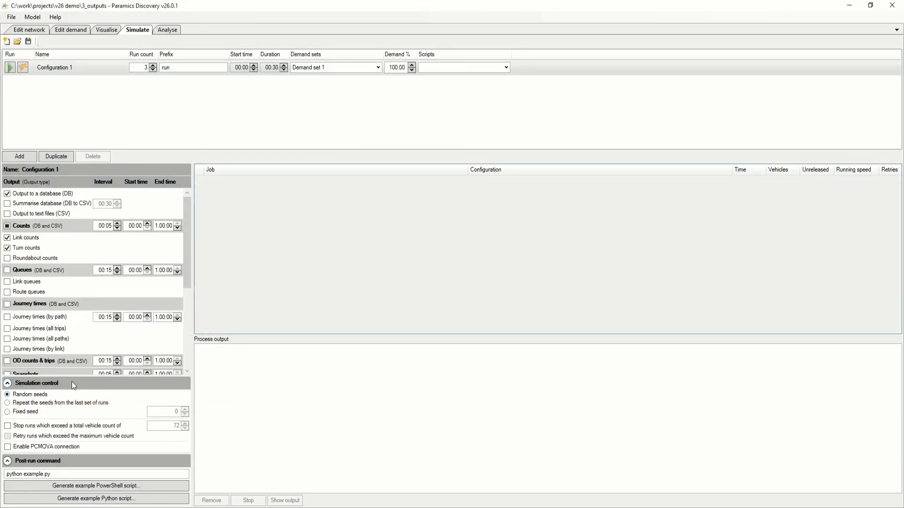
pyautogui.click(9, 67)
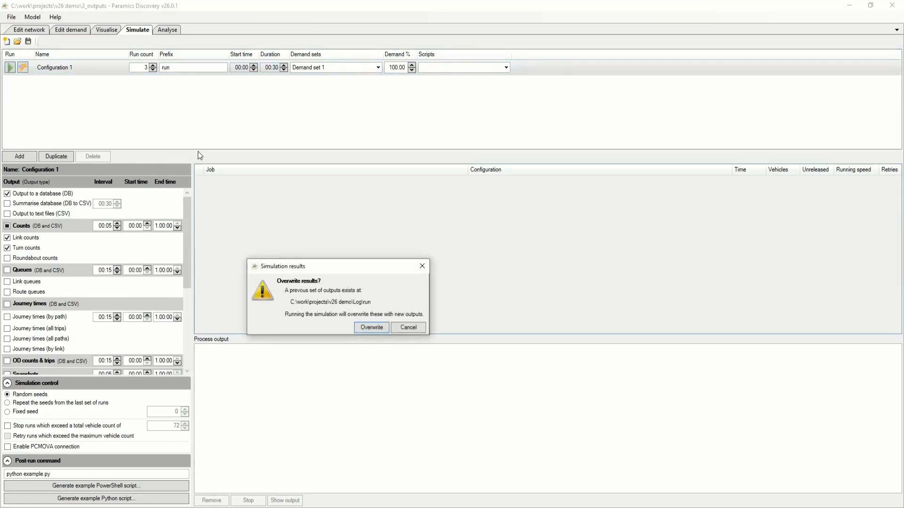
pyautogui.click(372, 330)
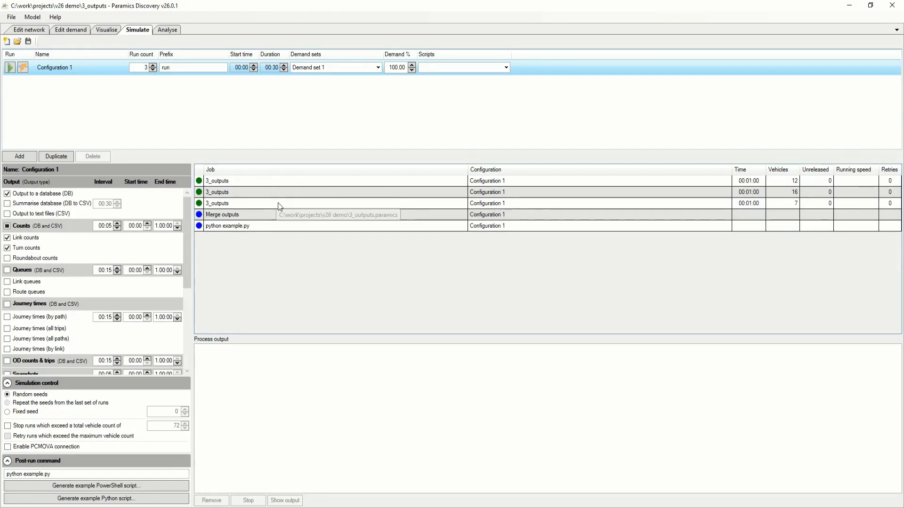
# Add link queues to the outputs and rerun Configuration 1 with the seeds from the last set of runs, overwriting the results.
pyautogui.moveTo(46, 406)
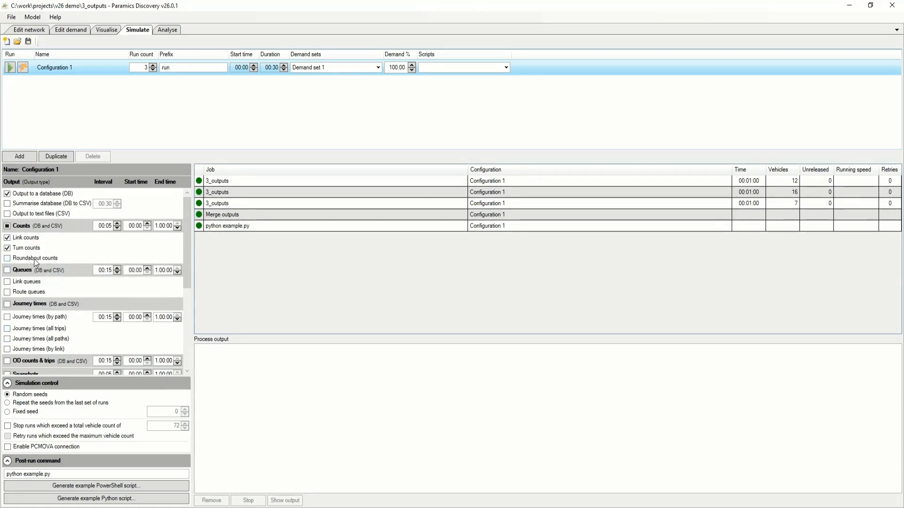
pyautogui.click(26, 281)
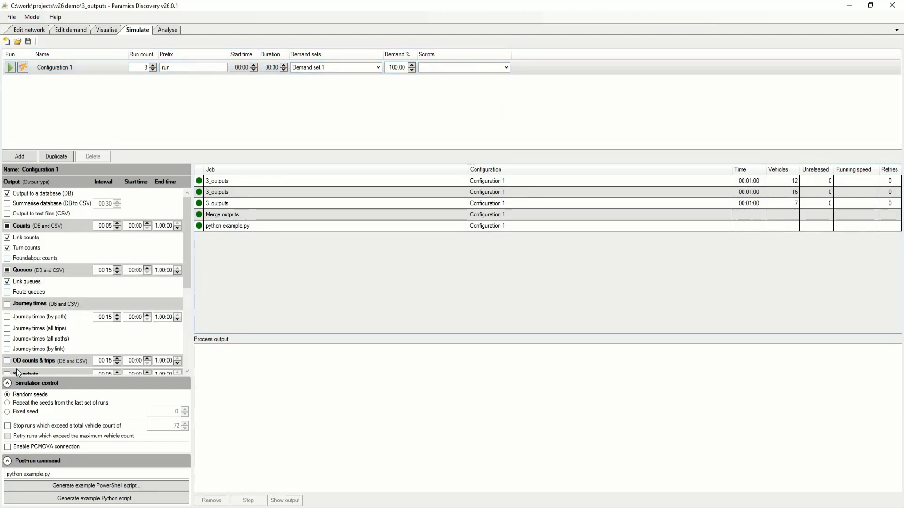
pyautogui.click(35, 403)
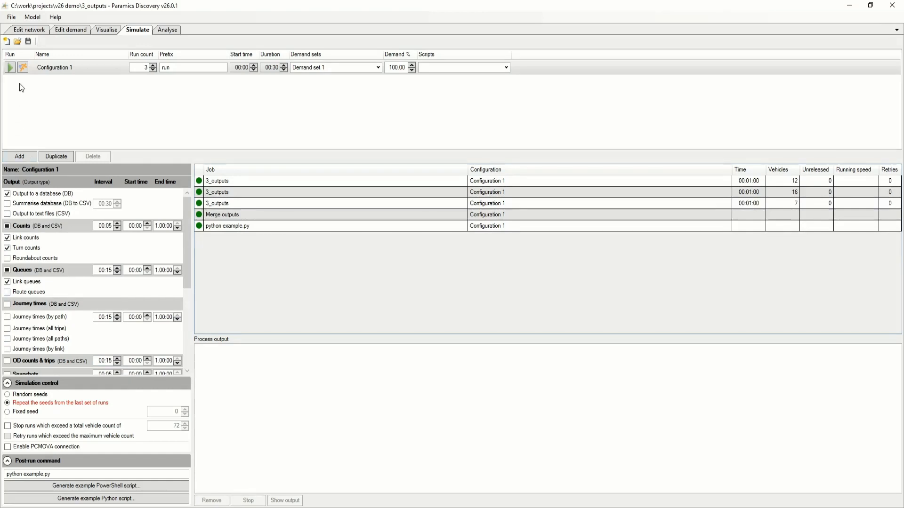
pyautogui.click(10, 67)
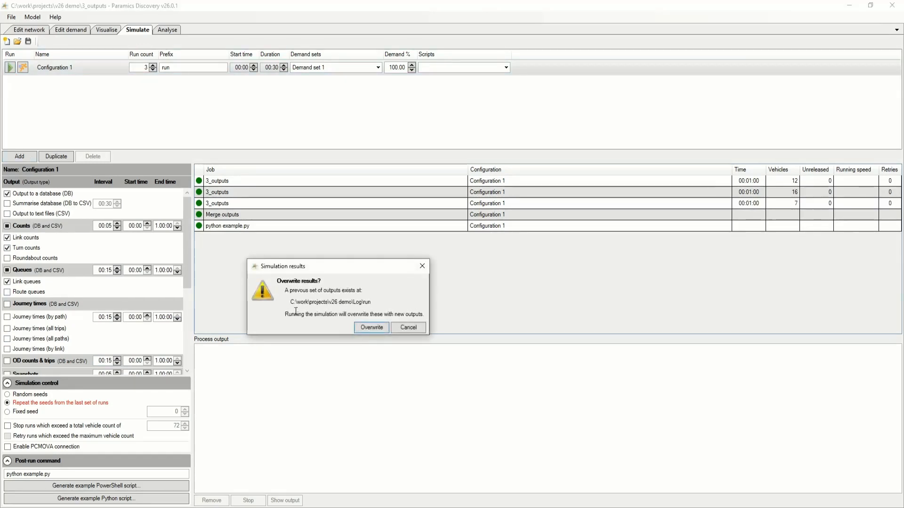
pyautogui.click(372, 328)
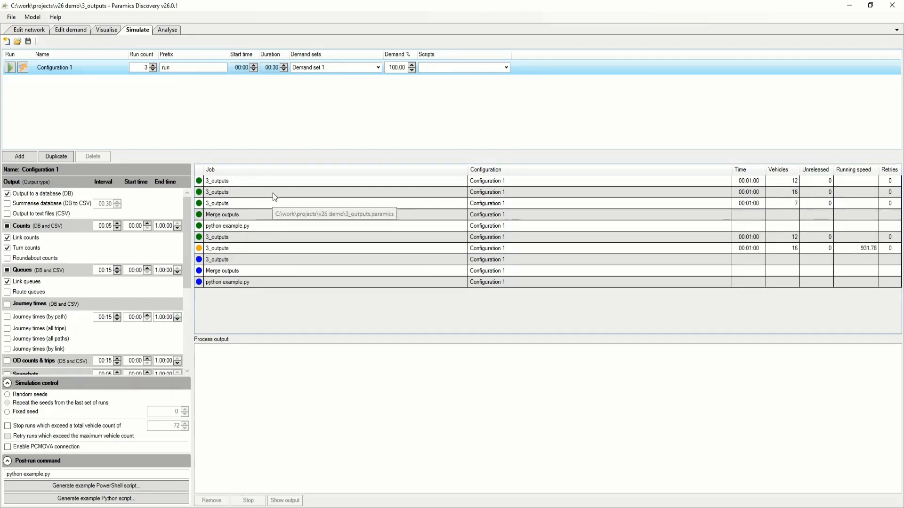
# Compare the process output of the three original 3_outputs runs with that of the three repeated-seed runs.
pyautogui.click(290, 183)
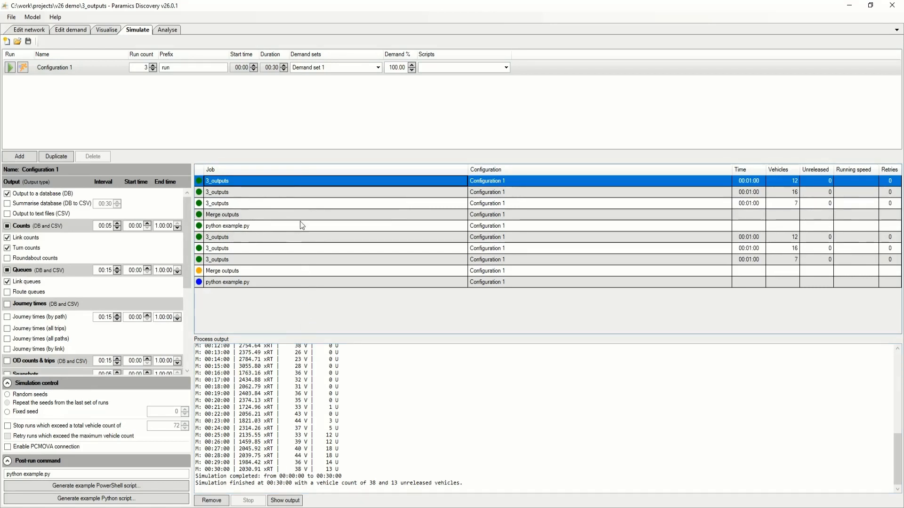
pyautogui.click(289, 192)
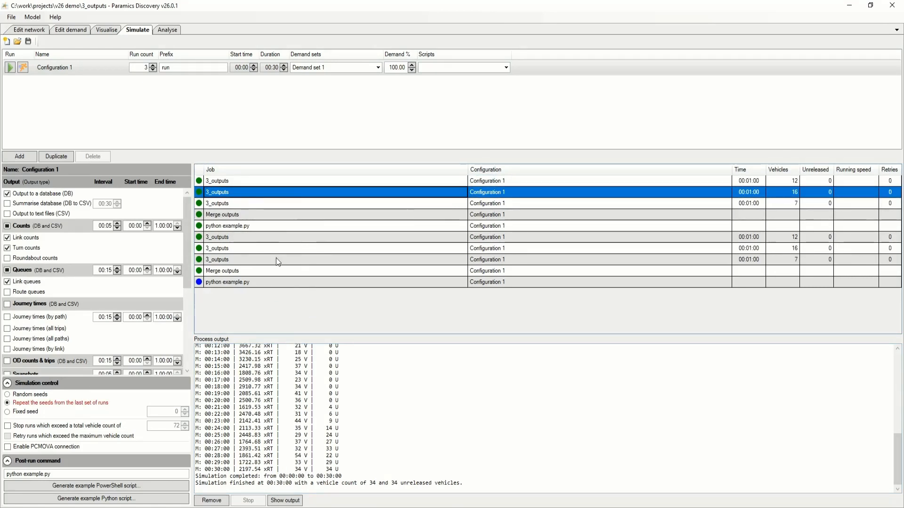
pyautogui.click(275, 205)
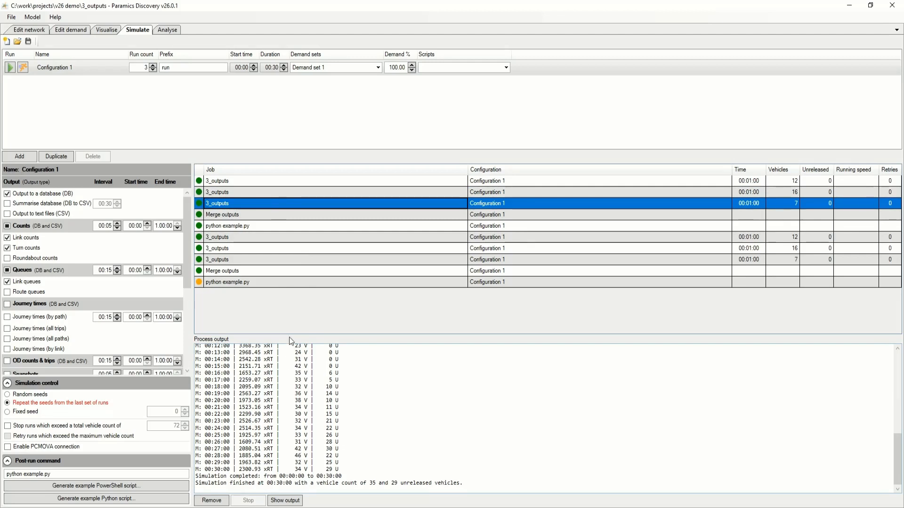
pyautogui.click(262, 239)
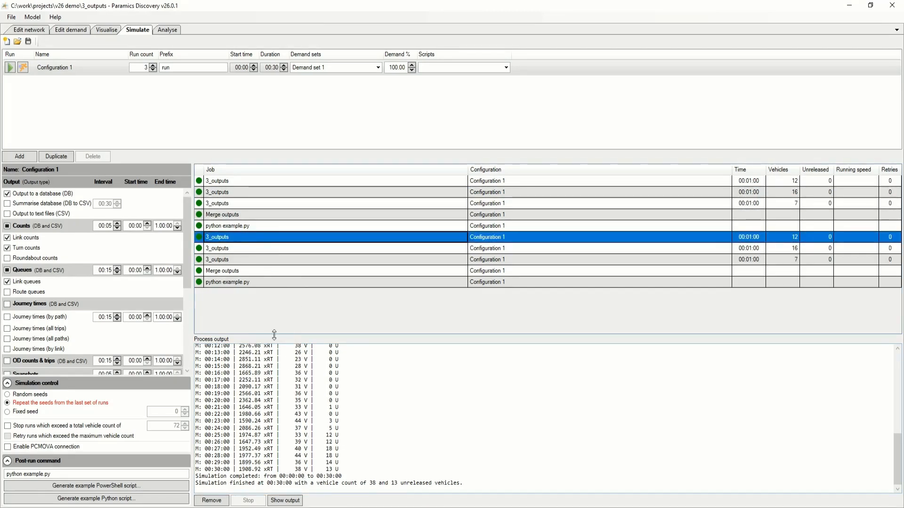
pyautogui.click(264, 249)
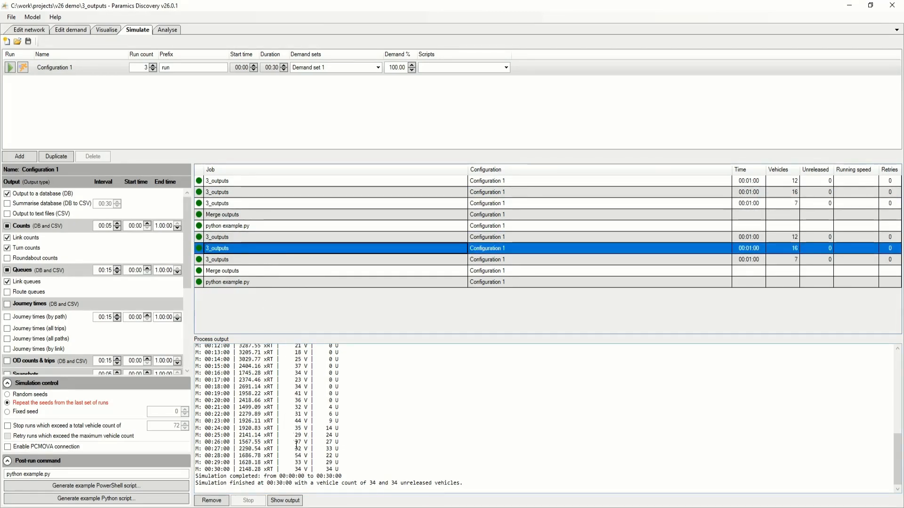
pyautogui.click(288, 261)
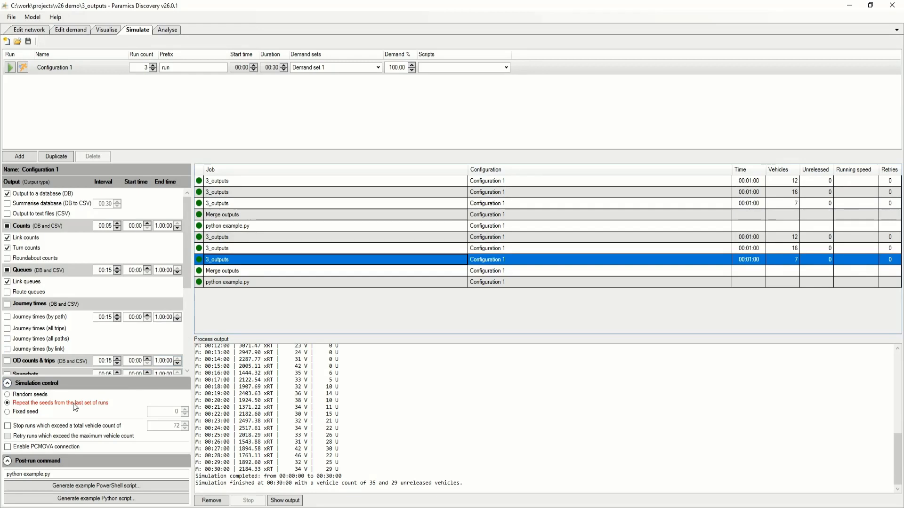
pyautogui.moveTo(74, 406)
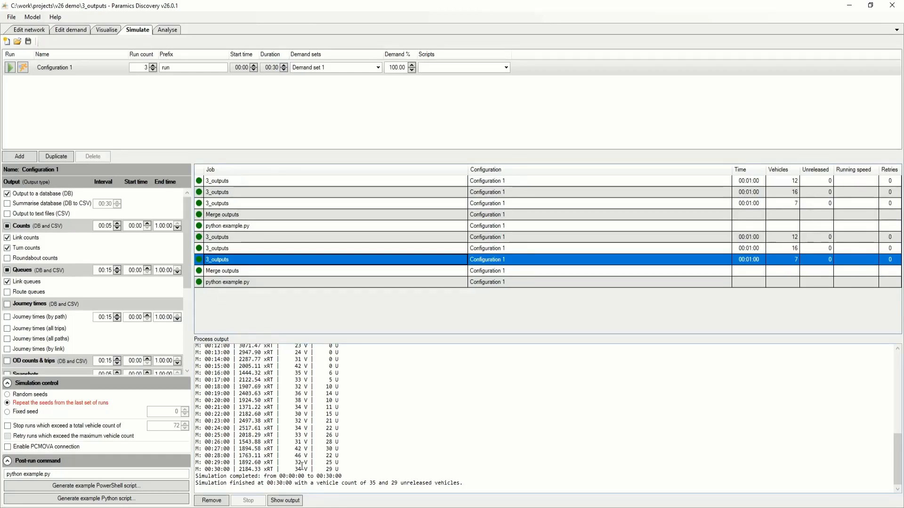
# Open the selected run's output in File Explorer, go up to the Log folder and make a copy of the run folder.
pyautogui.click(285, 501)
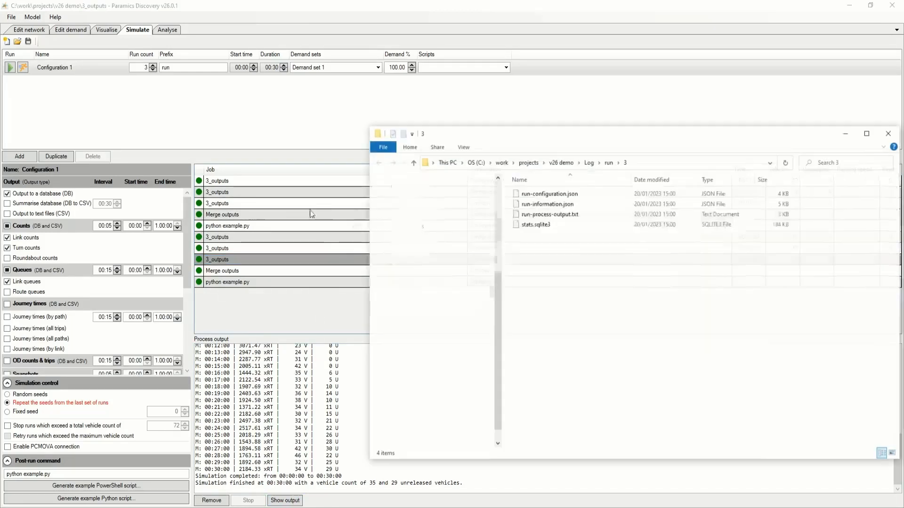
pyautogui.click(591, 162)
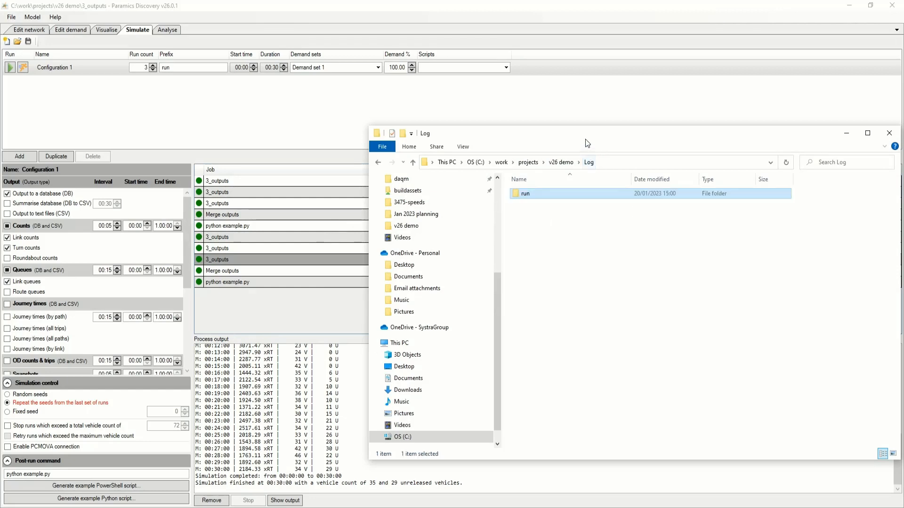
pyautogui.moveTo(586, 139); pyautogui.dragTo(420, 121)
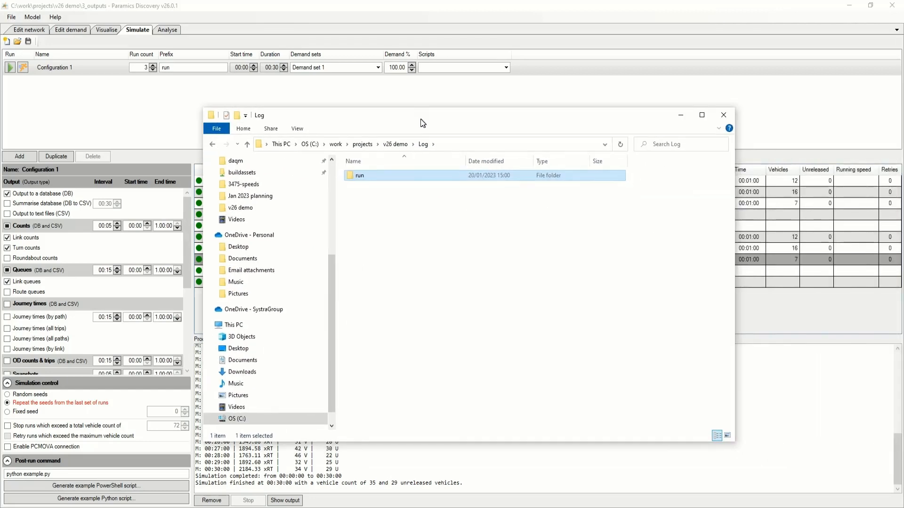
pyautogui.click(397, 203)
pyautogui.hotkey('ctrl', 'v')
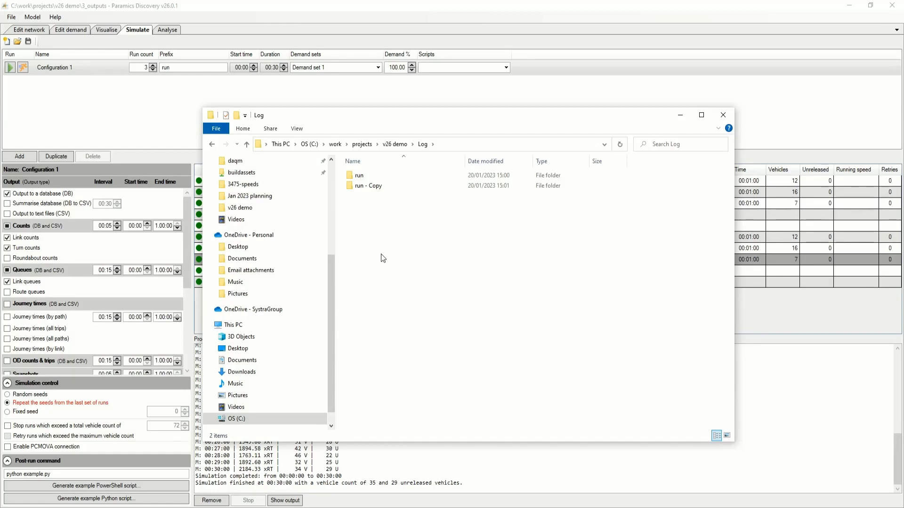
# Examine the contents of the original run folder and its location within the v26 demo Log folder.
pyautogui.doubleClick(360, 175)
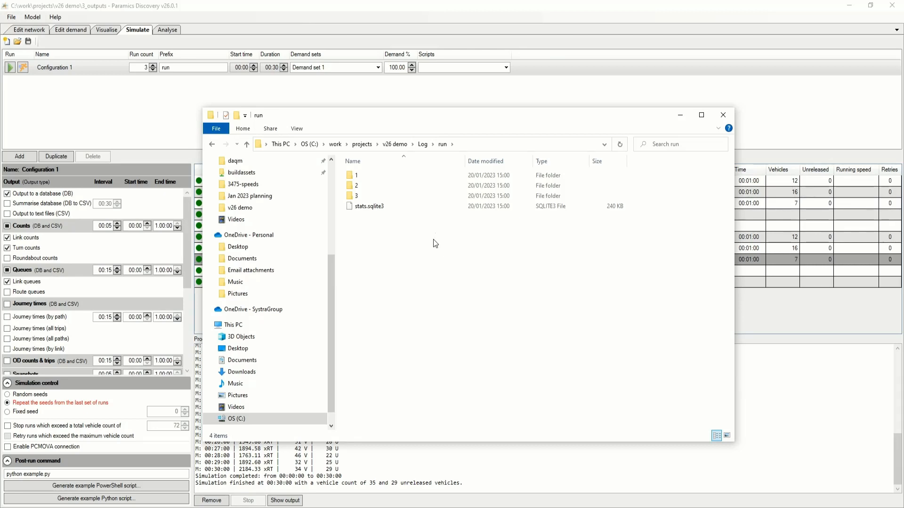
pyautogui.click(392, 144)
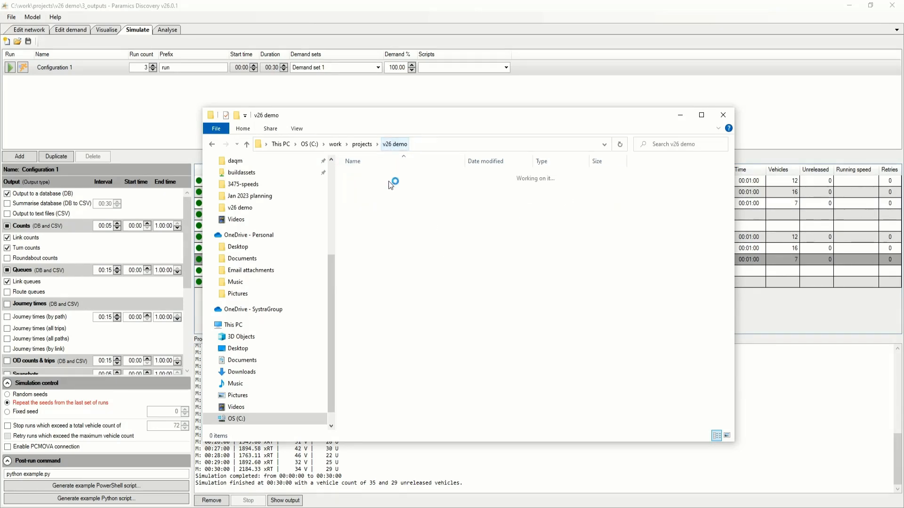
pyautogui.doubleClick(365, 180)
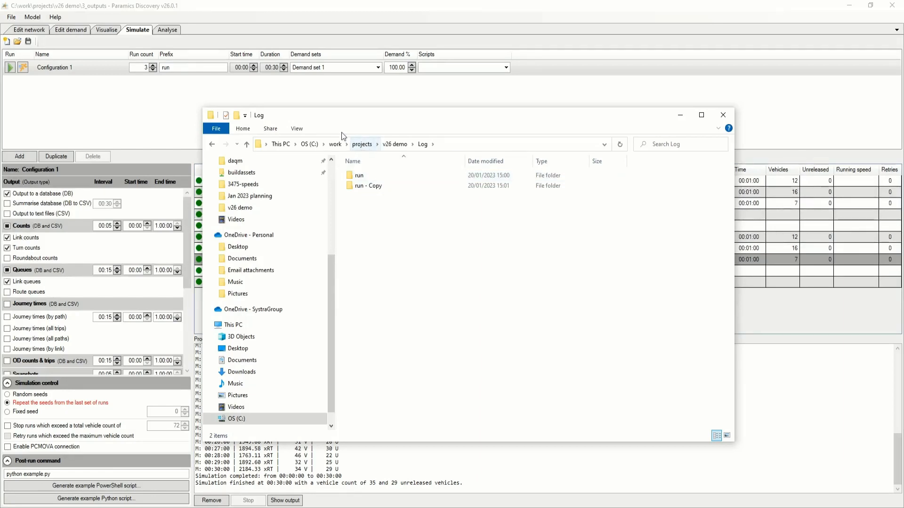
pyautogui.click(164, 67)
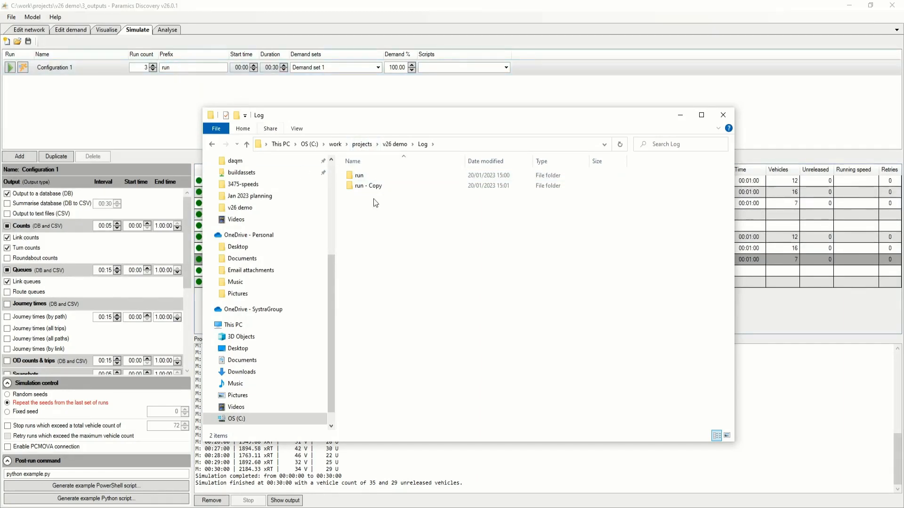
pyautogui.doubleClick(365, 177)
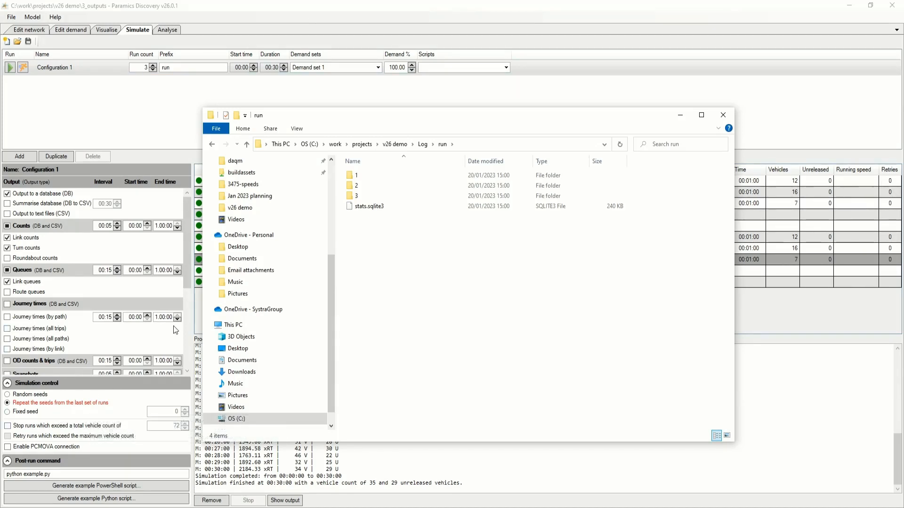
pyautogui.click(390, 8)
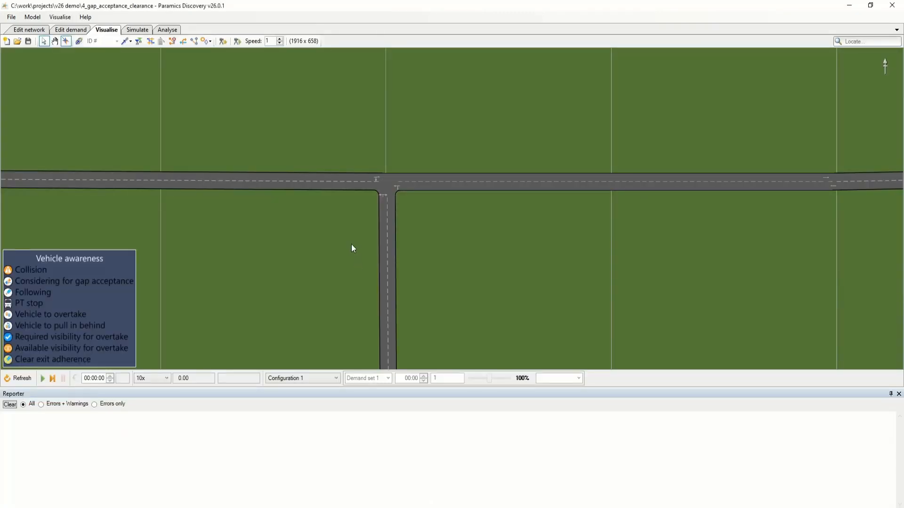
# Examine how the long vehicle on the side road reacts to the main-road traffic at the T-junction.
pyautogui.moveTo(351, 244); pyautogui.dragTo(366, 252)
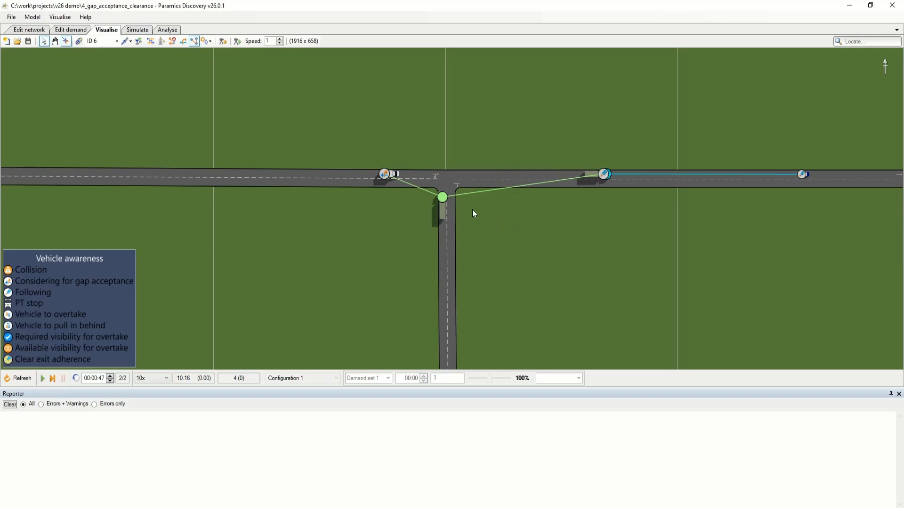
pyautogui.scroll(2, 458, 188)
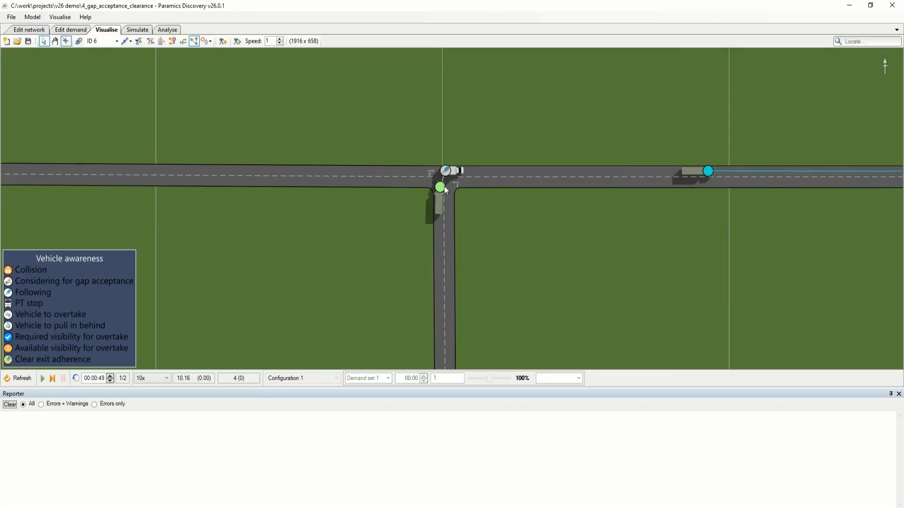
pyautogui.scroll(3, 446, 177)
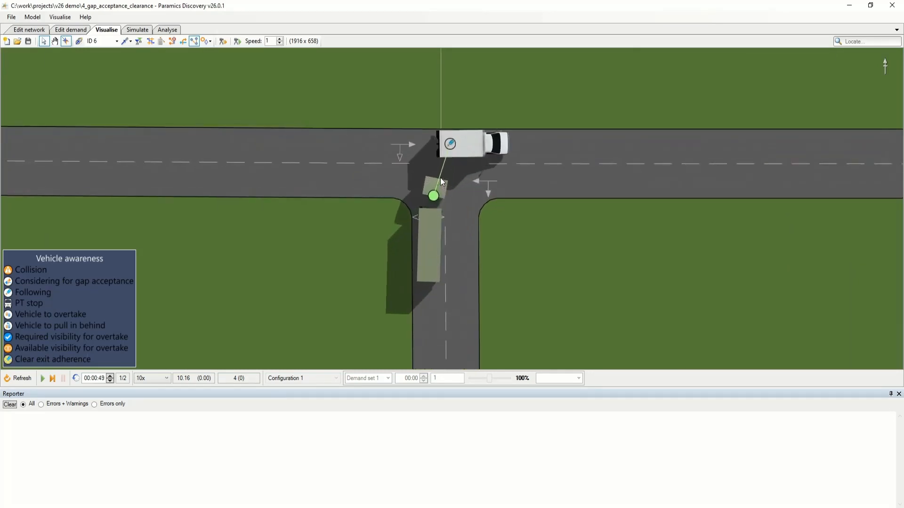
pyautogui.scroll(-4, 542, 251)
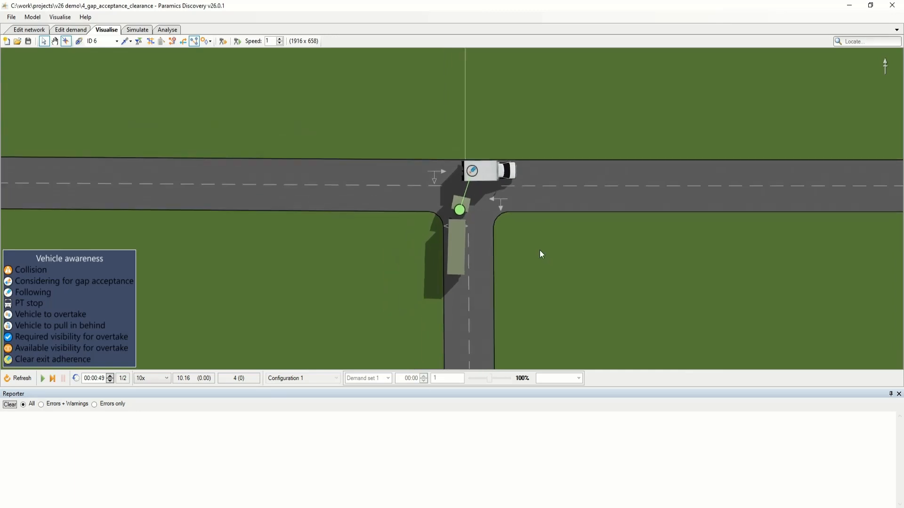
pyautogui.moveTo(556, 247); pyautogui.dragTo(502, 233)
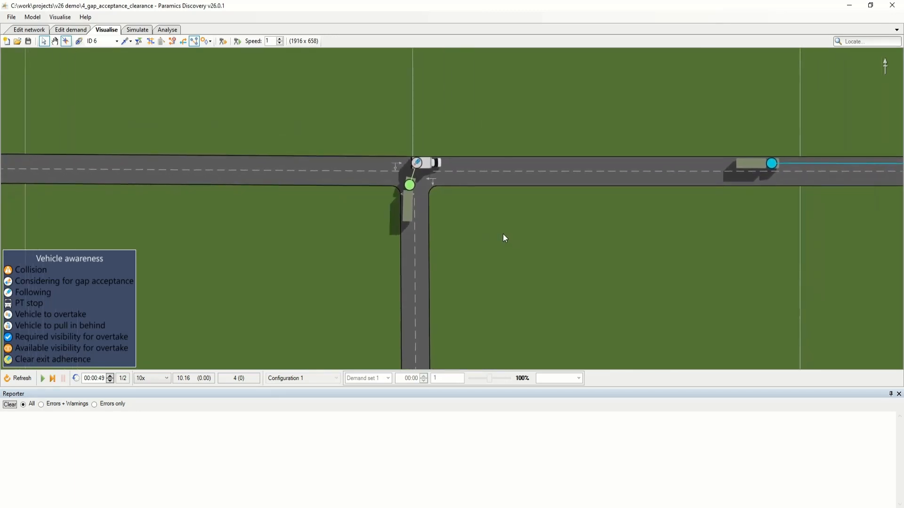
# Set the gap acceptance clearance of the side-road link approaching the T-junction to 3.
pyautogui.click(36, 29)
pyautogui.click(386, 240)
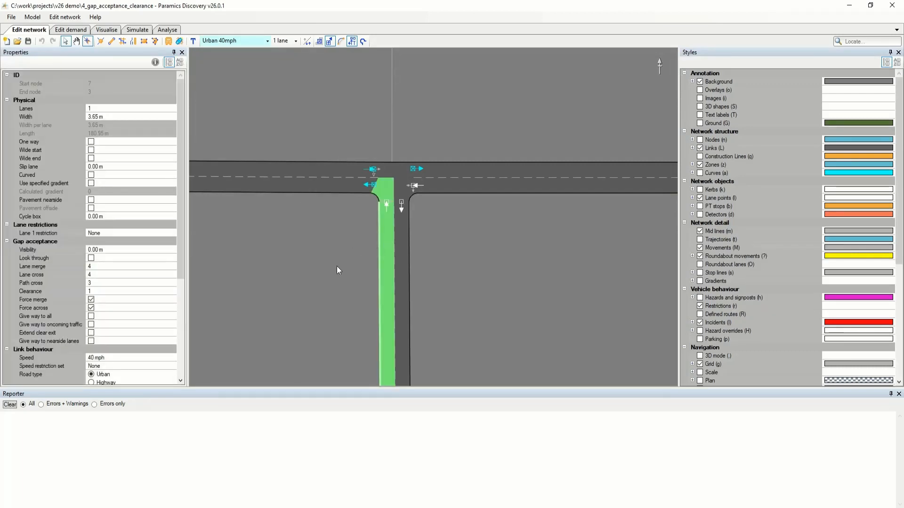
pyautogui.moveTo(333, 264); pyautogui.dragTo(346, 252)
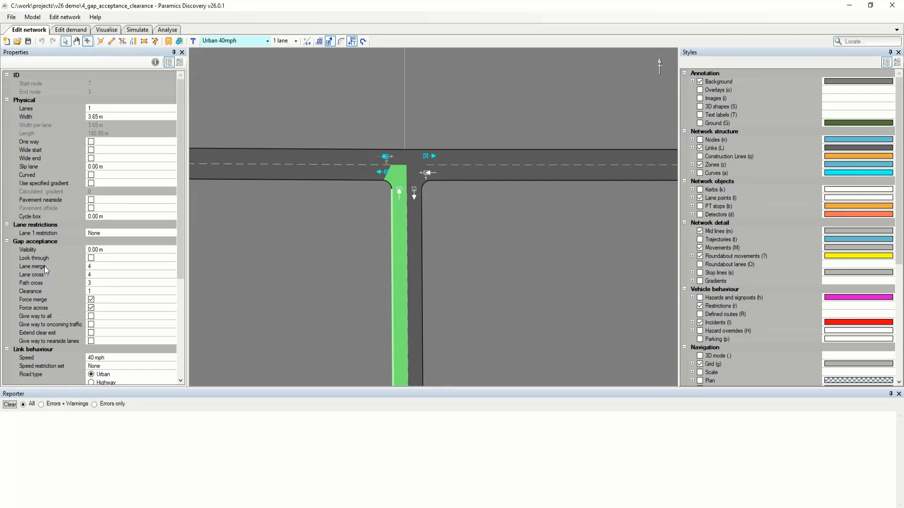
pyautogui.click(45, 291)
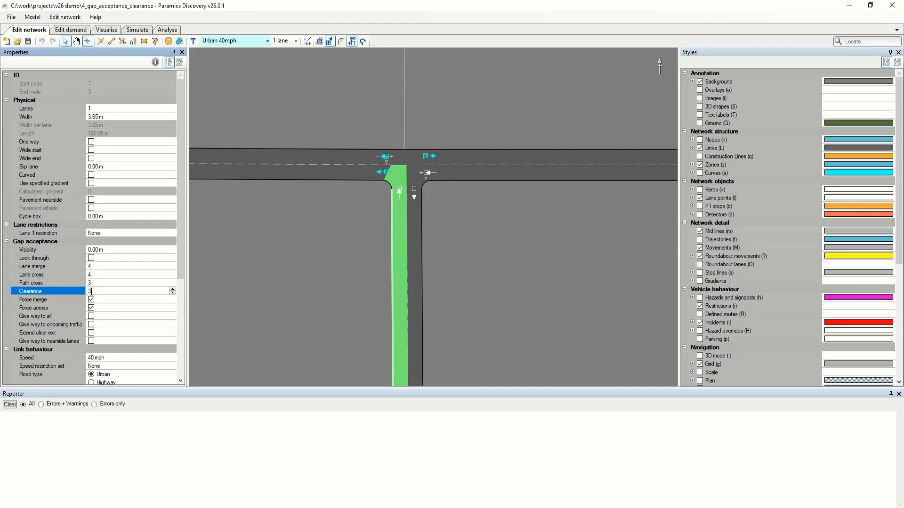
pyautogui.press('Return')
# Visualise the T-junction traffic with the changed clearance and check when the side-road vehicle pulls out.
pyautogui.click(107, 32)
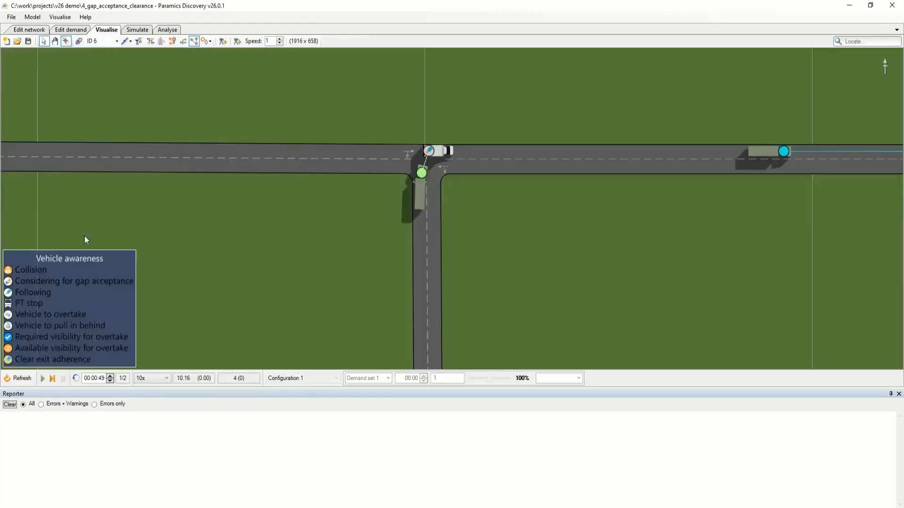
pyautogui.scroll(-2, 316, 241)
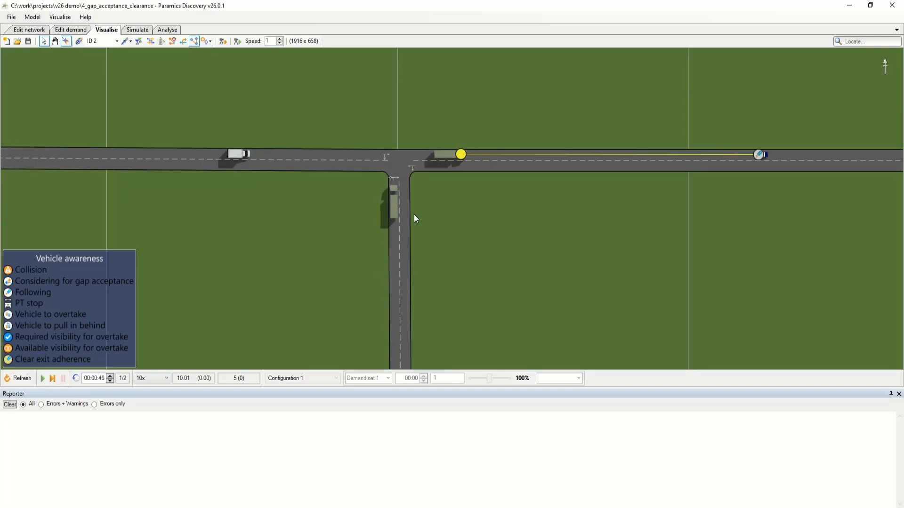
pyautogui.moveTo(459, 217); pyautogui.dragTo(458, 220)
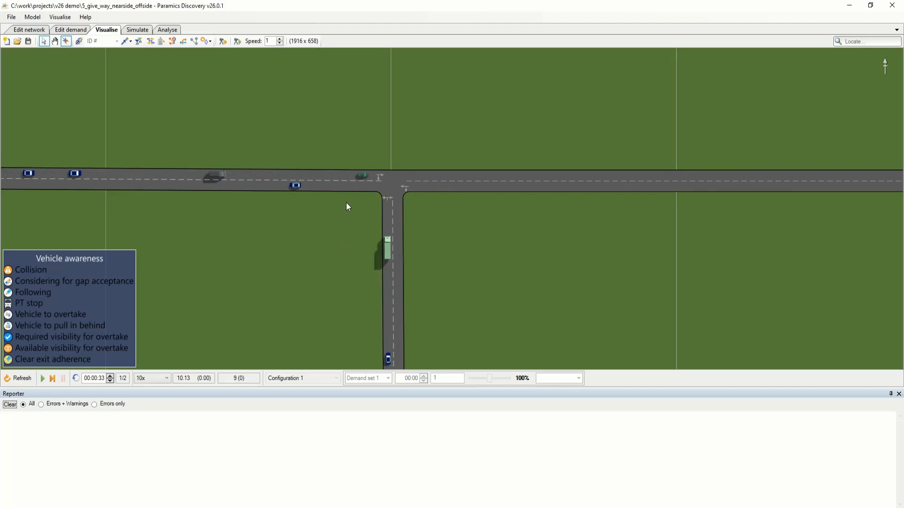
# Display and compare the routes of the conflicting main-road and side-road vehicles at the junction in the 5_give_way_nearside_offside model.
pyautogui.click(361, 176)
pyautogui.click(385, 246)
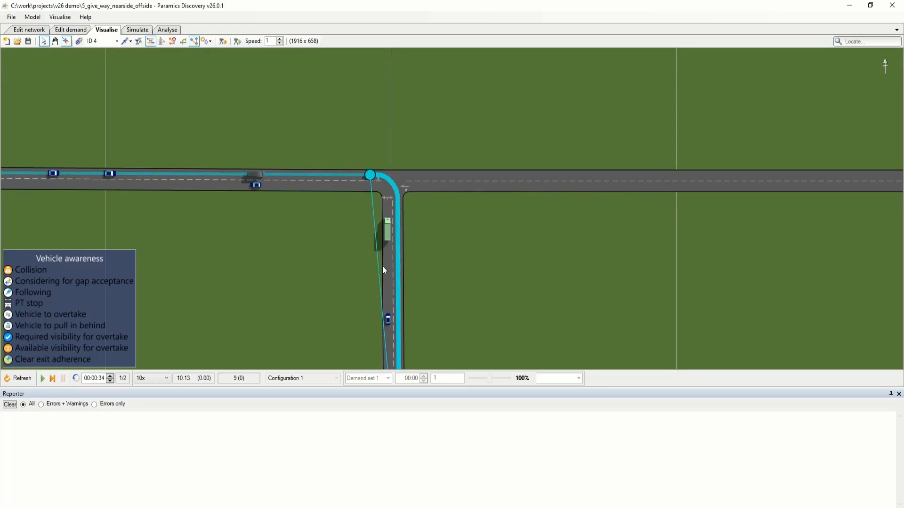
pyautogui.click(388, 302)
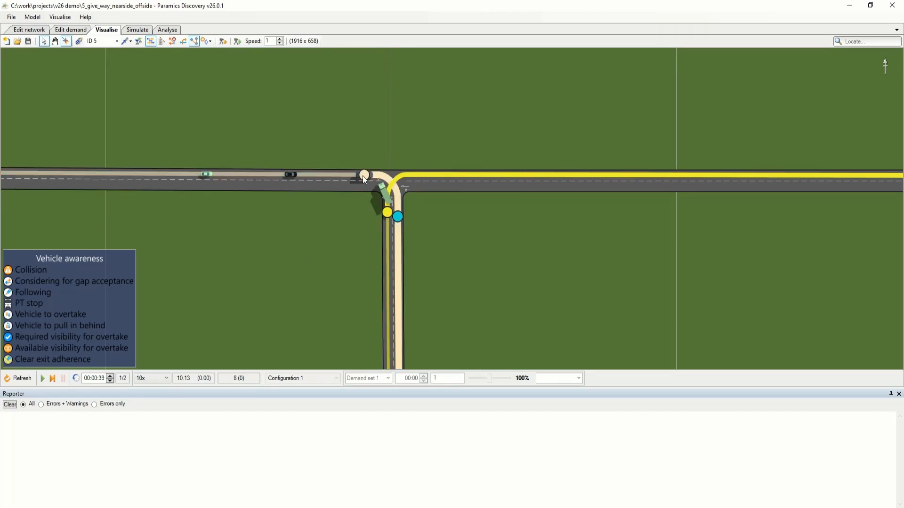
pyautogui.scroll(2, 337, 239)
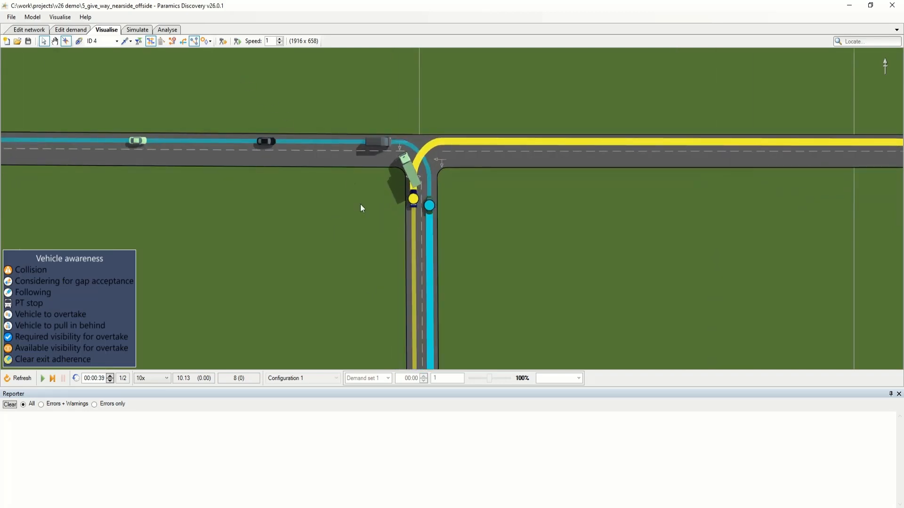
pyautogui.click(429, 202)
pyautogui.click(378, 141)
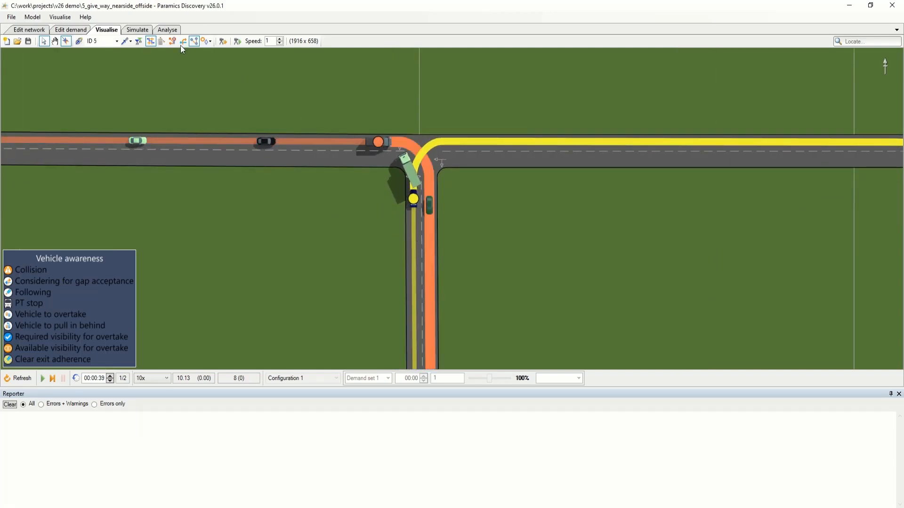
# Watch how turning vehicles give way to one another at the junction as the simulation continues.
pyautogui.click(196, 43)
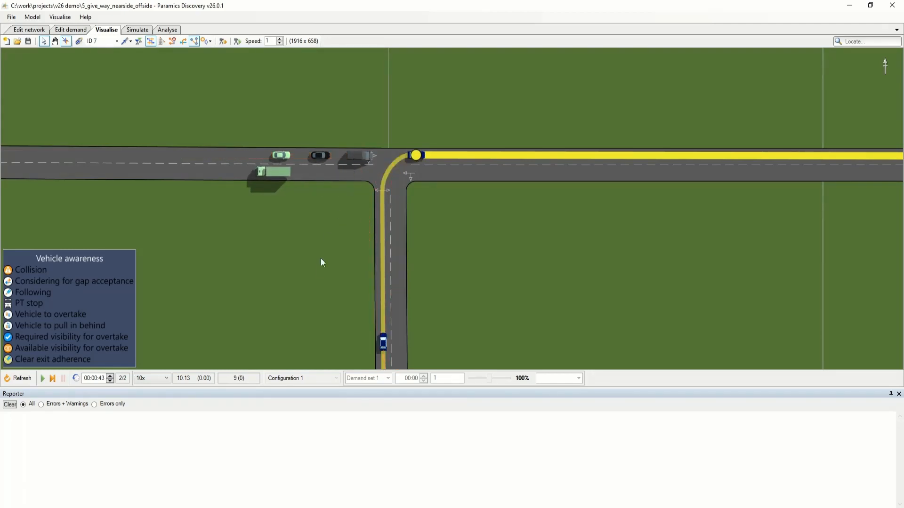
pyautogui.scroll(-4, 325, 277)
pyautogui.moveTo(377, 237); pyautogui.dragTo(368, 201)
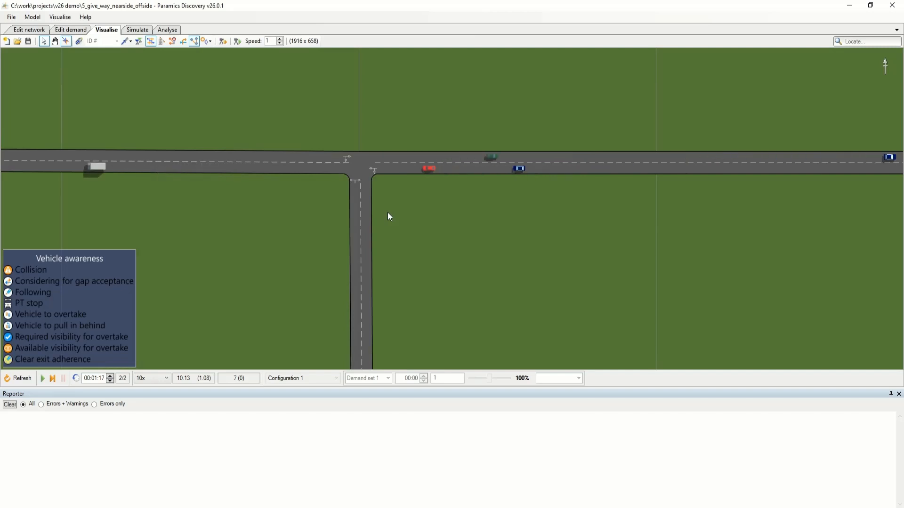
pyautogui.moveTo(390, 207); pyautogui.dragTo(405, 213)
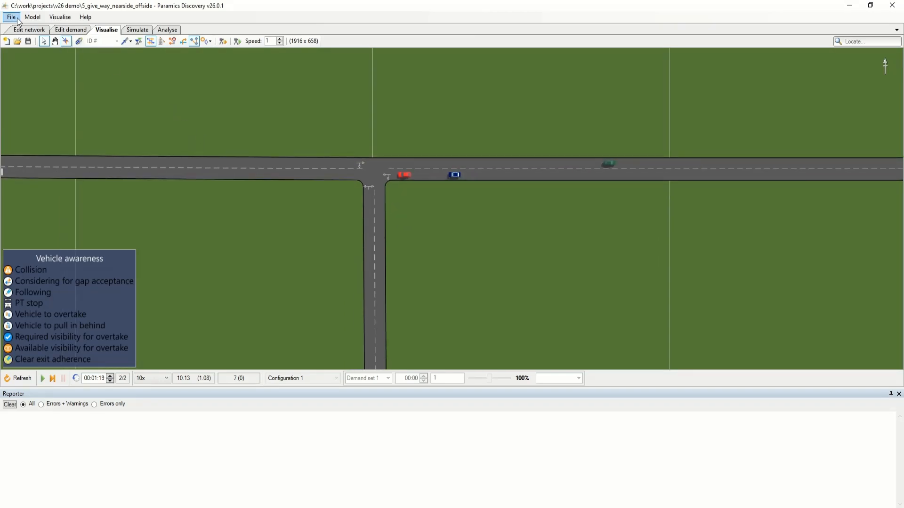
# Set the give way to side option of junction node 3 to Nearside.
pyautogui.click(17, 41)
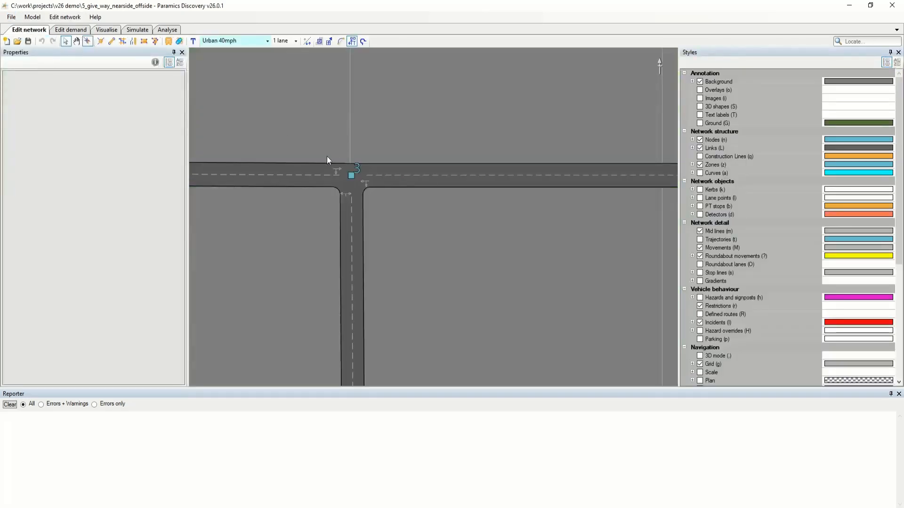
pyautogui.click(351, 176)
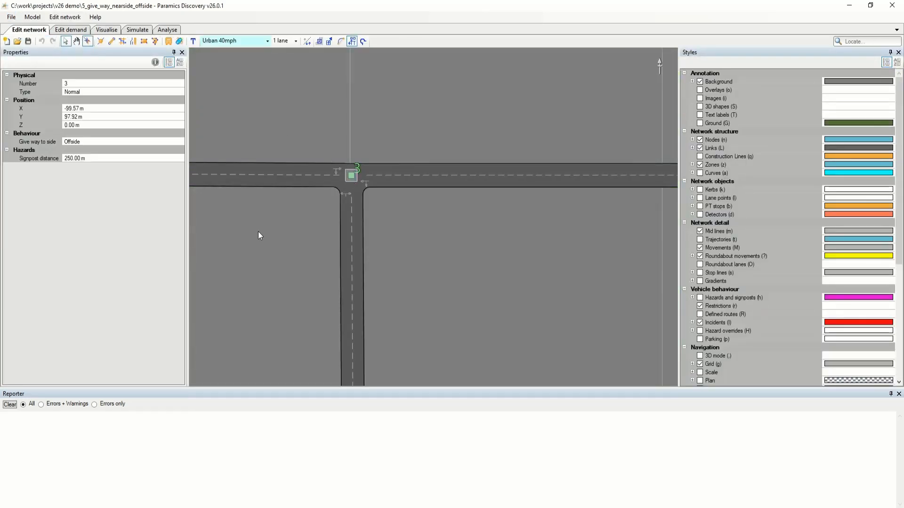
pyautogui.click(177, 143)
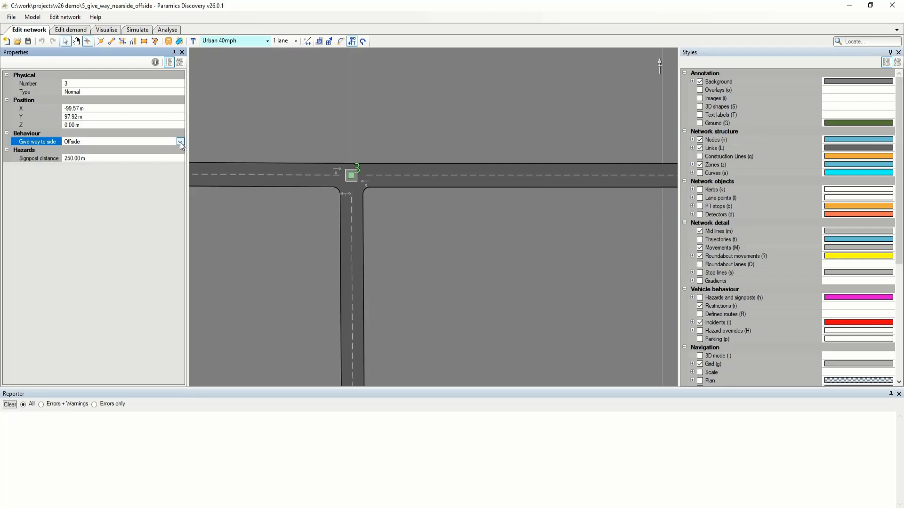
pyautogui.click(180, 142)
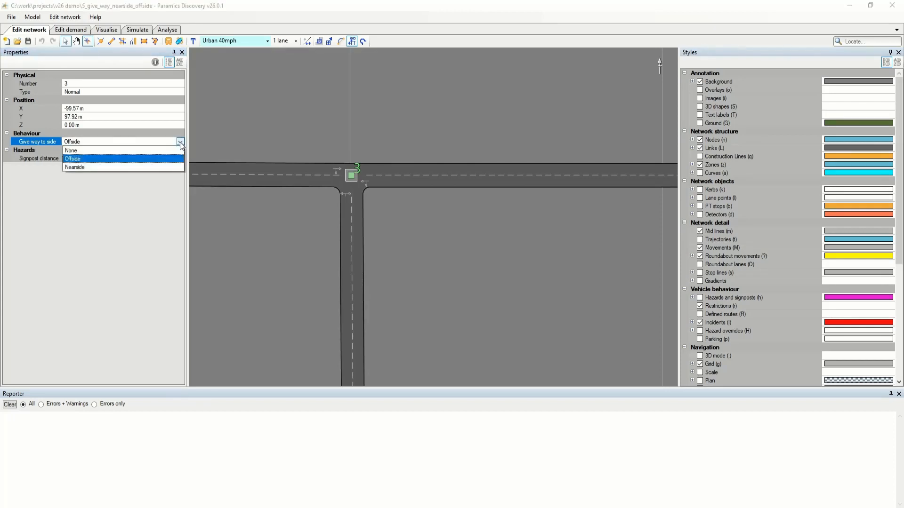
pyautogui.click(148, 168)
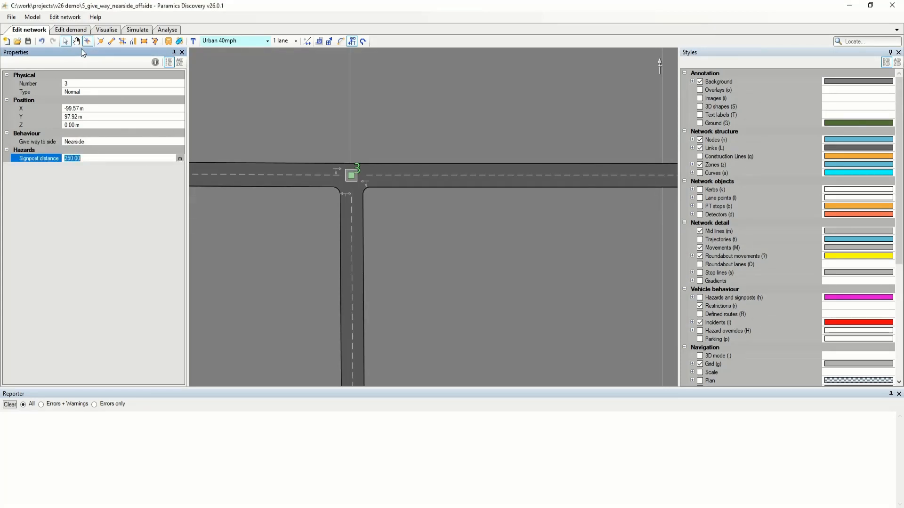
# Restart the visualised simulation and examine the route and give-way behaviour of the car following the lorry on the side road.
pyautogui.click(104, 31)
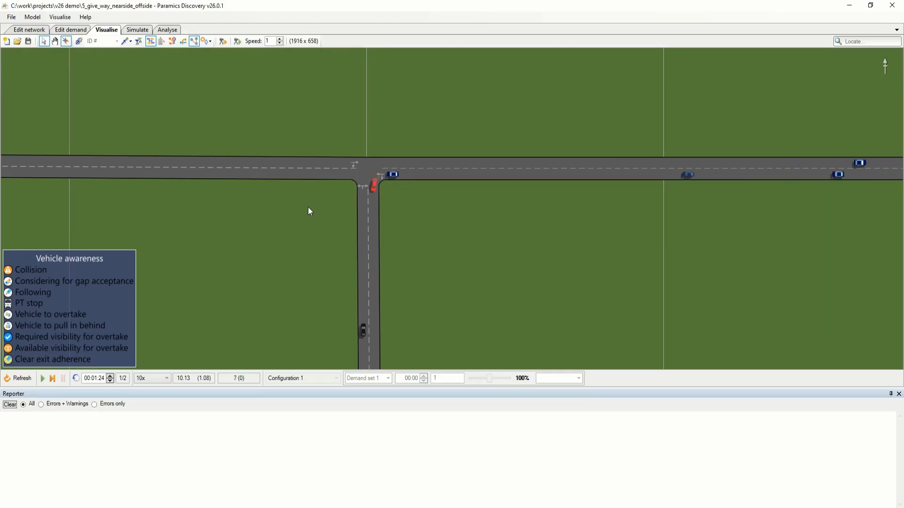
pyautogui.click(23, 379)
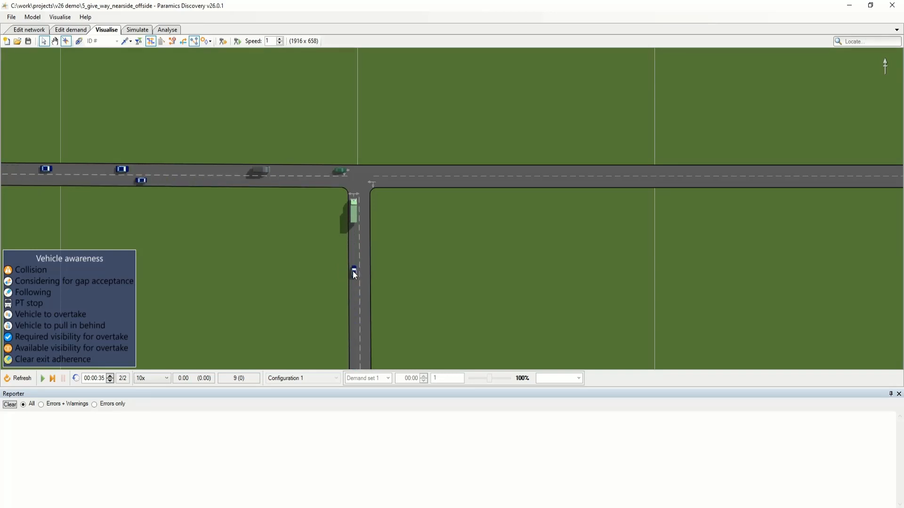
pyautogui.click(354, 272)
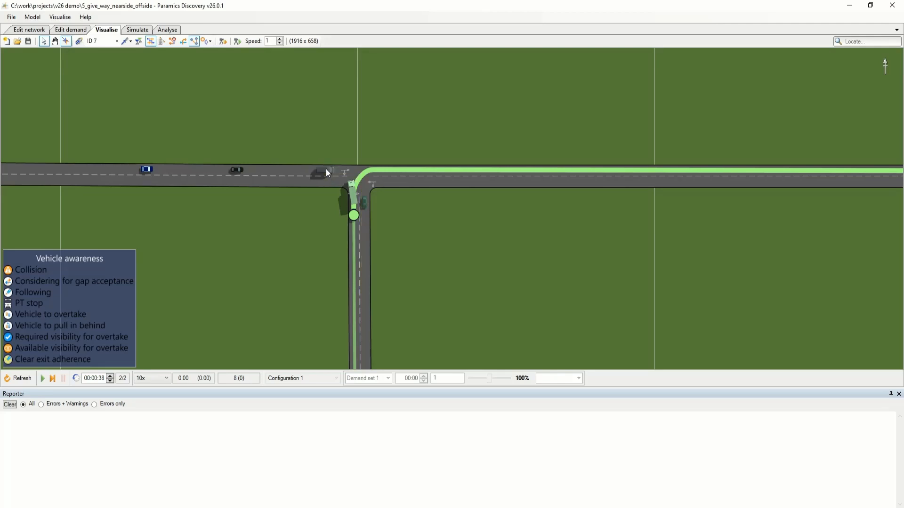
pyautogui.scroll(3, 318, 266)
pyautogui.moveTo(327, 235); pyautogui.dragTo(310, 265)
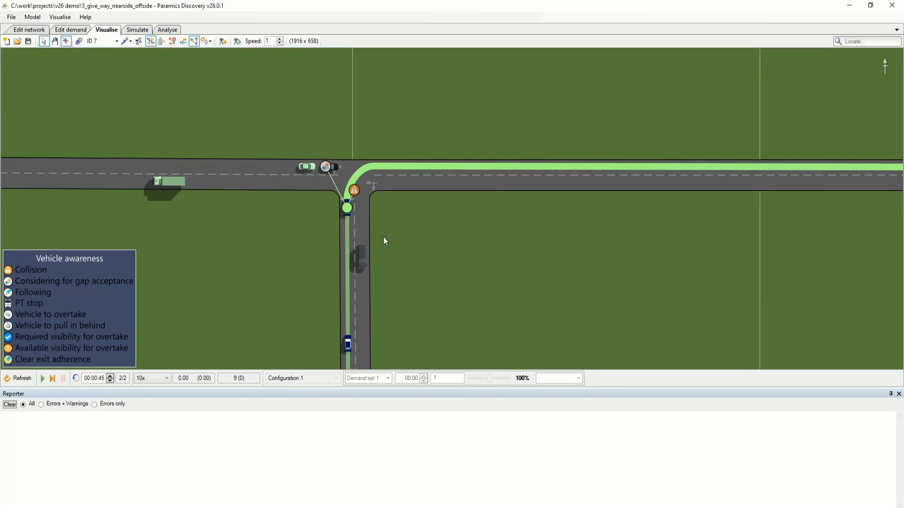
pyautogui.scroll(-1, 383, 237)
pyautogui.click(351, 210)
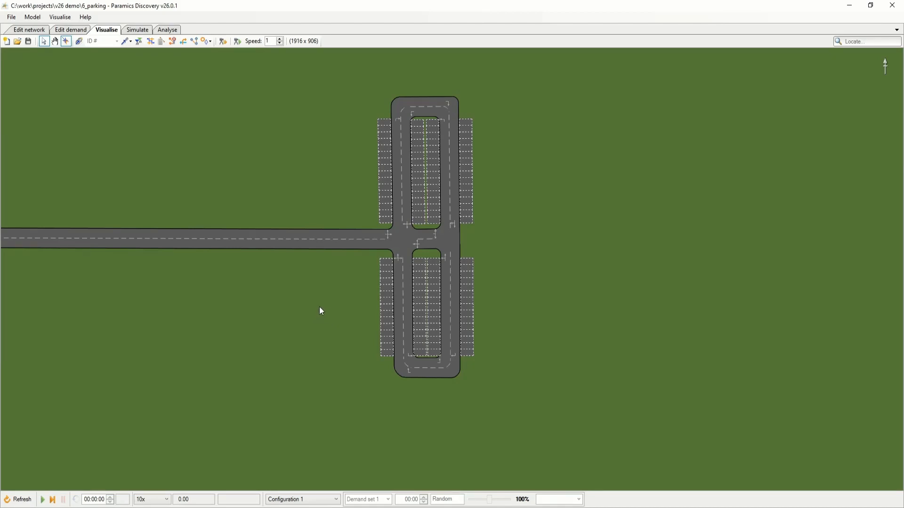
# Start the 6_parking simulation and raise its speed to 50x.
pyautogui.press('space')
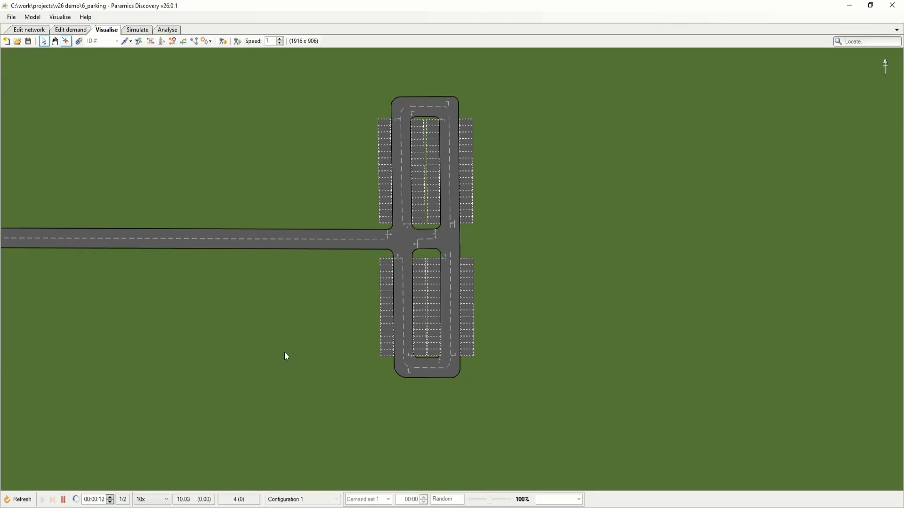
pyautogui.click(155, 499)
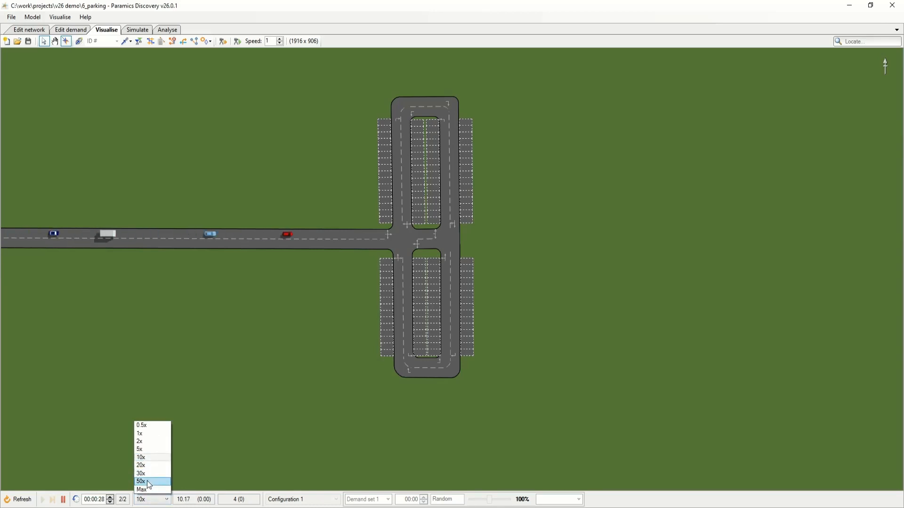
pyautogui.click(147, 481)
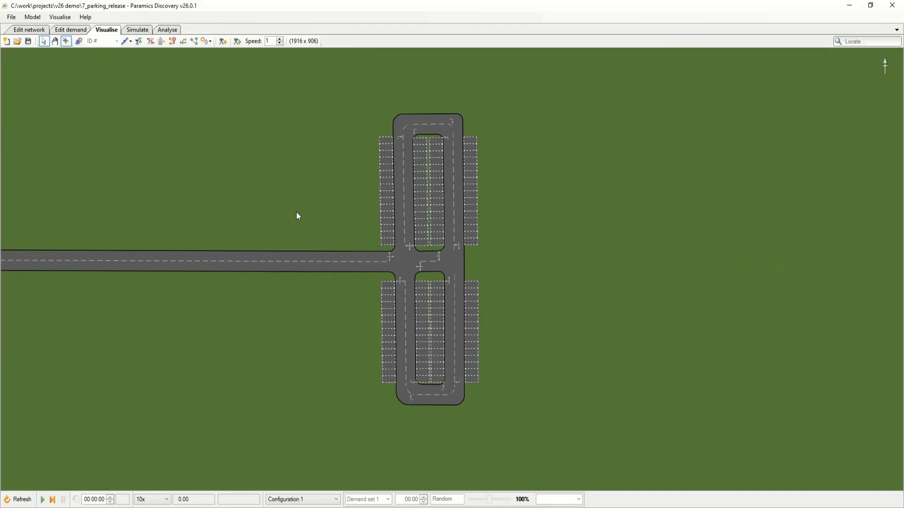
# Run the 7_parking_release simulation at 50x and pause it shortly before 00:30:00.
pyautogui.moveTo(297, 212); pyautogui.dragTo(290, 207)
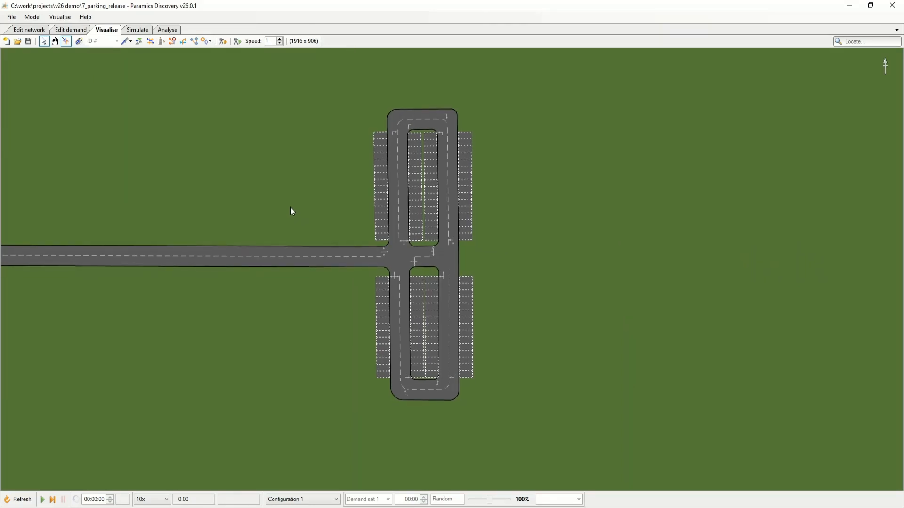
pyautogui.press('space')
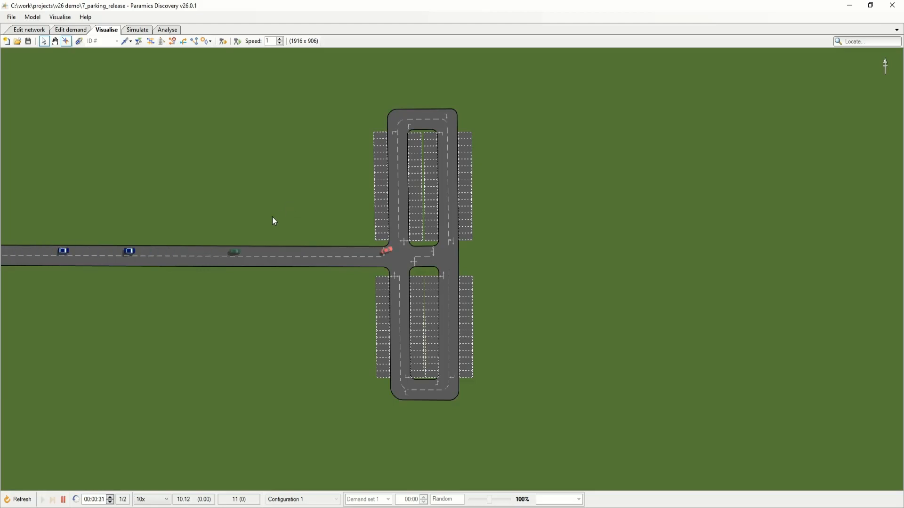
pyautogui.click(150, 499)
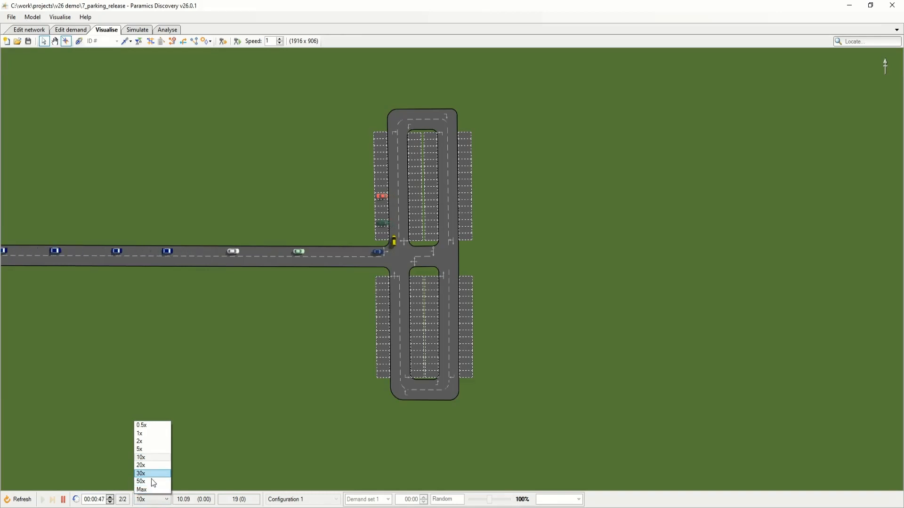
pyautogui.click(151, 481)
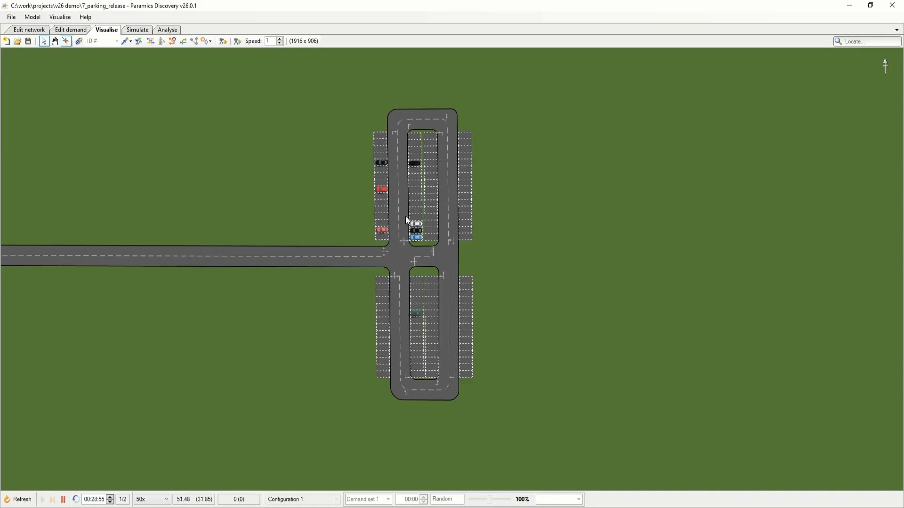
pyautogui.press('space')
# Enable releasing parked vehicles first for zone 2 of the parking network.
pyautogui.click(26, 31)
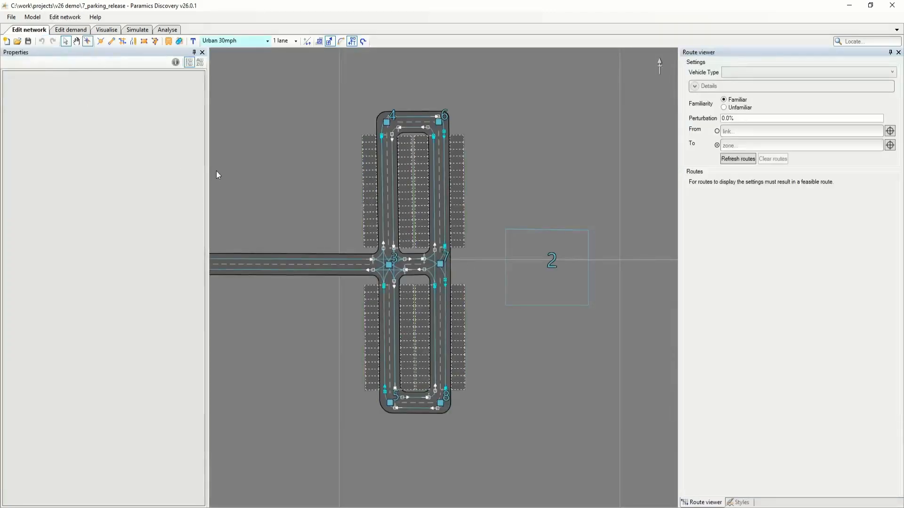
pyautogui.click(530, 235)
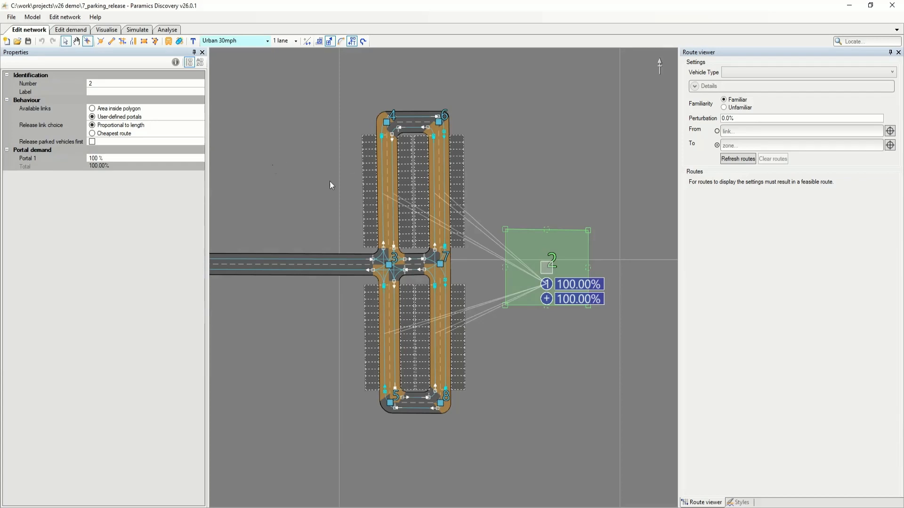
pyautogui.click(92, 142)
# Reset the visualised parking simulation and run it again with the changed release setting.
pyautogui.click(107, 29)
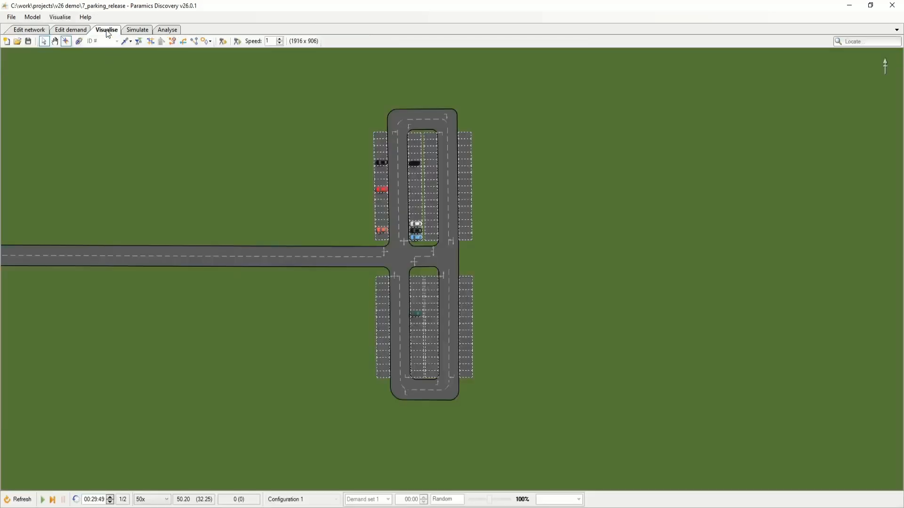
pyautogui.click(18, 500)
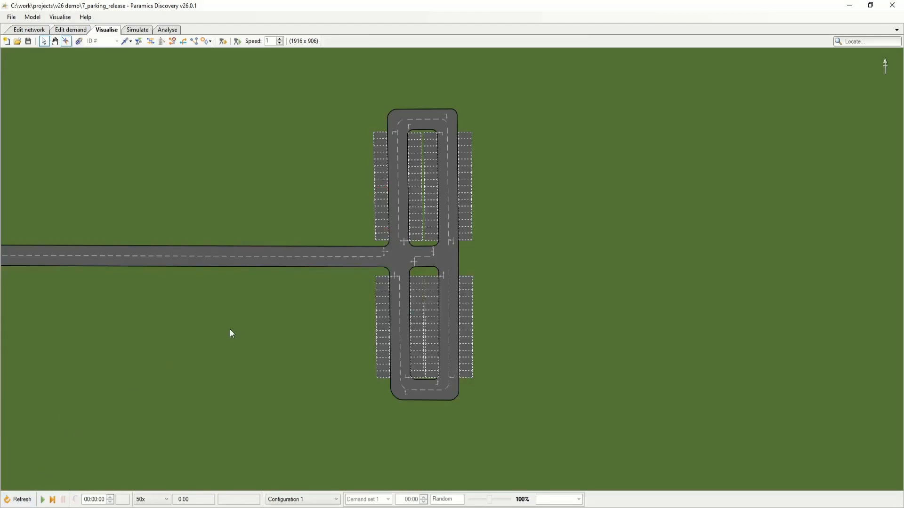
pyautogui.press('space')
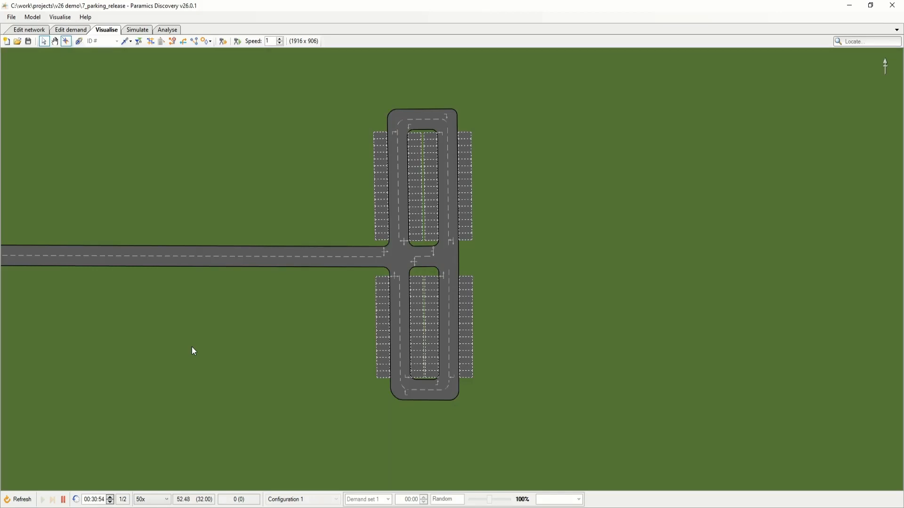
# Pause the parking release simulation.
pyautogui.press('space')
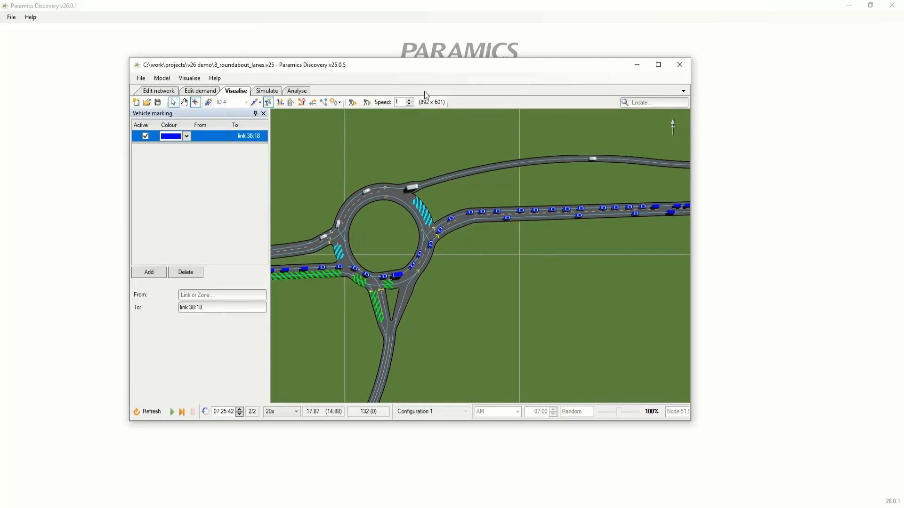
# Examine the marked vehicles queueing on the roundabout's eastern approach in the maximised 8_roundabout_lanes.v25 model in Paramics Discovery v25.0.5.
pyautogui.doubleClick(424, 70)
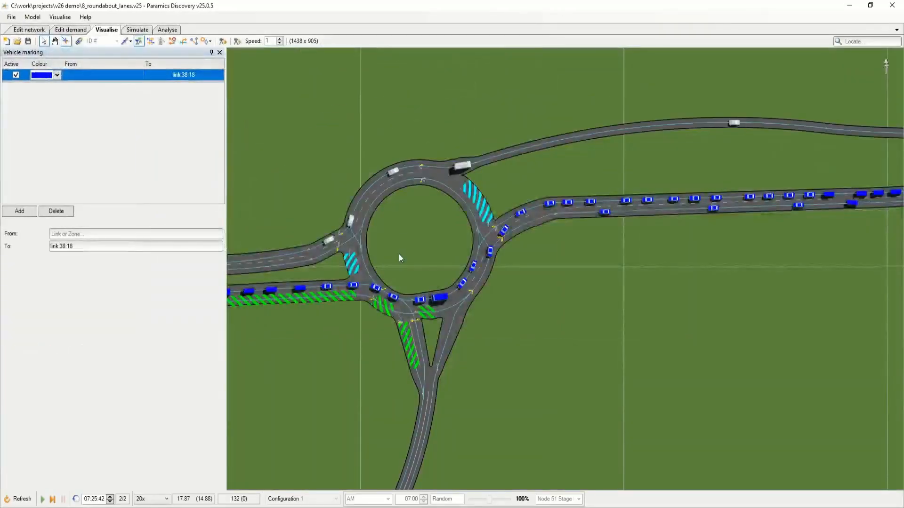
pyautogui.moveTo(400, 252); pyautogui.dragTo(428, 242)
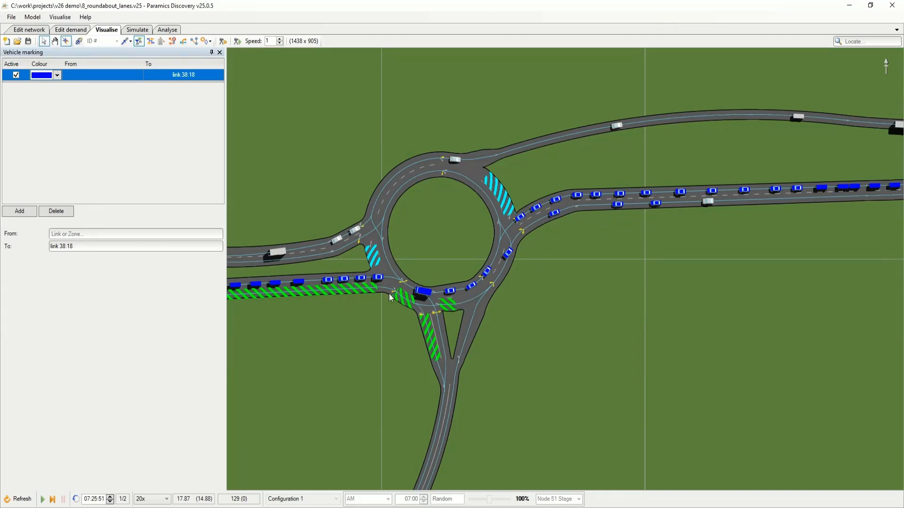
pyautogui.scroll(1, 564, 239)
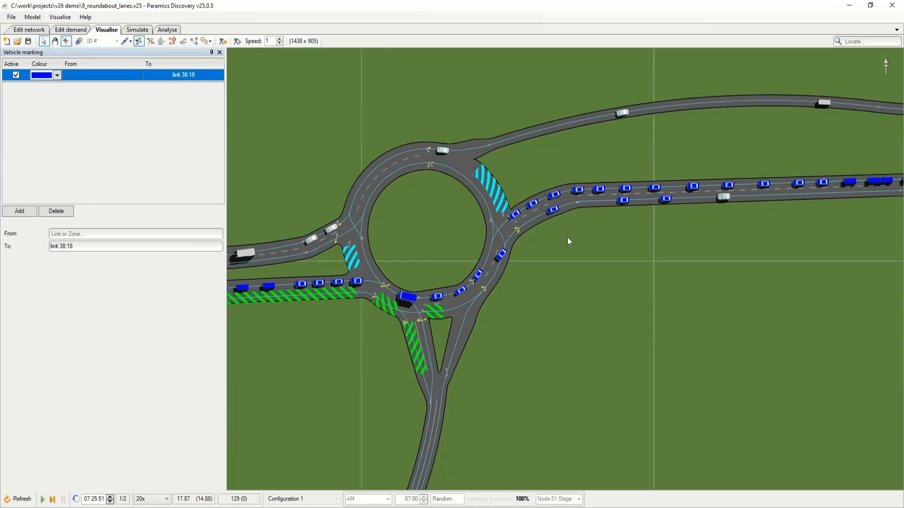
pyautogui.scroll(2, 568, 241)
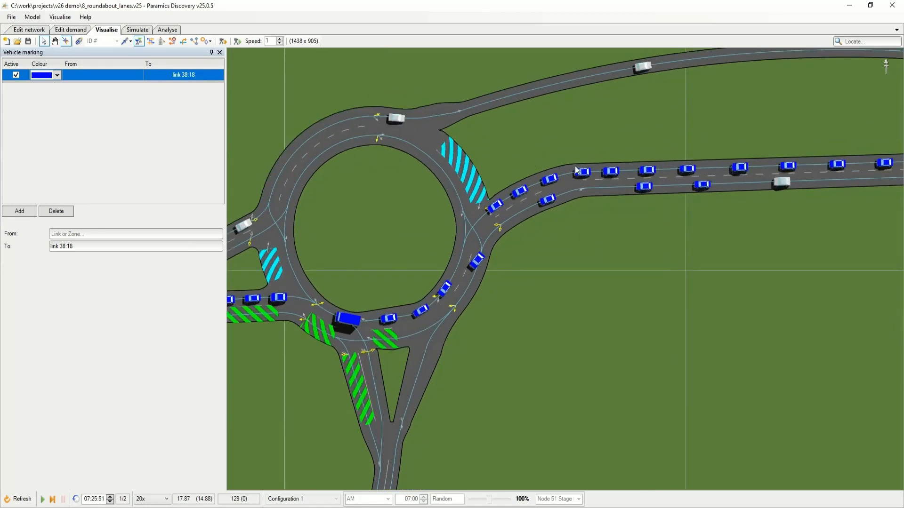
pyautogui.click(520, 194)
pyautogui.moveTo(612, 172)
pyautogui.moveTo(477, 268)
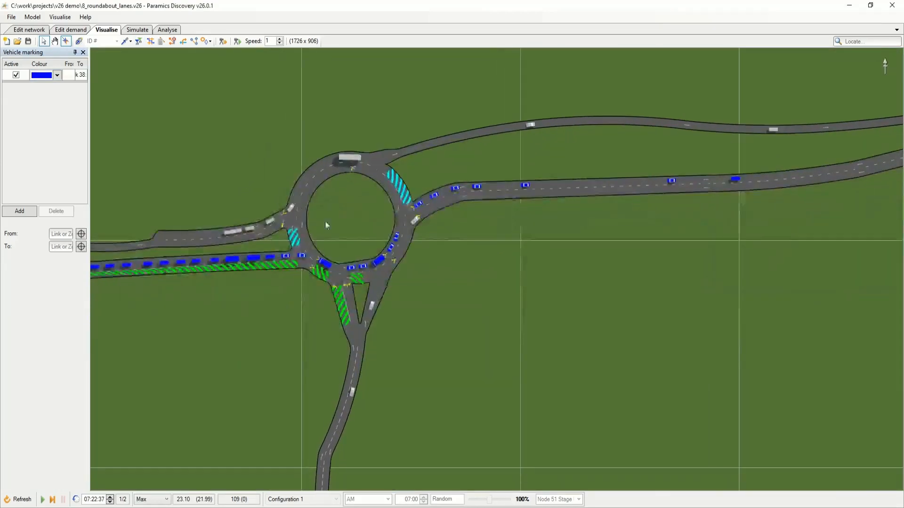
# In the 8_roundabout_lanes.v26 model, show vehicle information and inspect the two front cars queueing on the roundabout's eastern approach.
pyautogui.moveTo(460, 264); pyautogui.dragTo(459, 262)
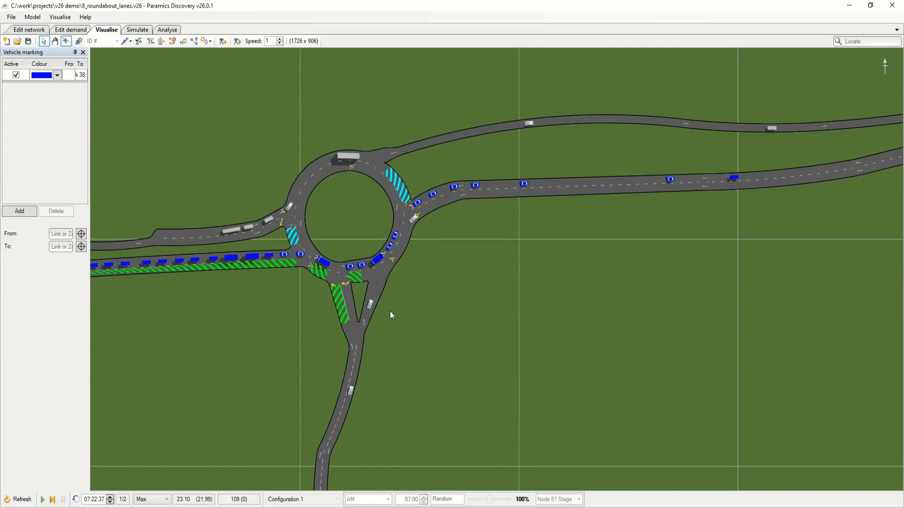
pyautogui.moveTo(436, 304); pyautogui.dragTo(427, 315)
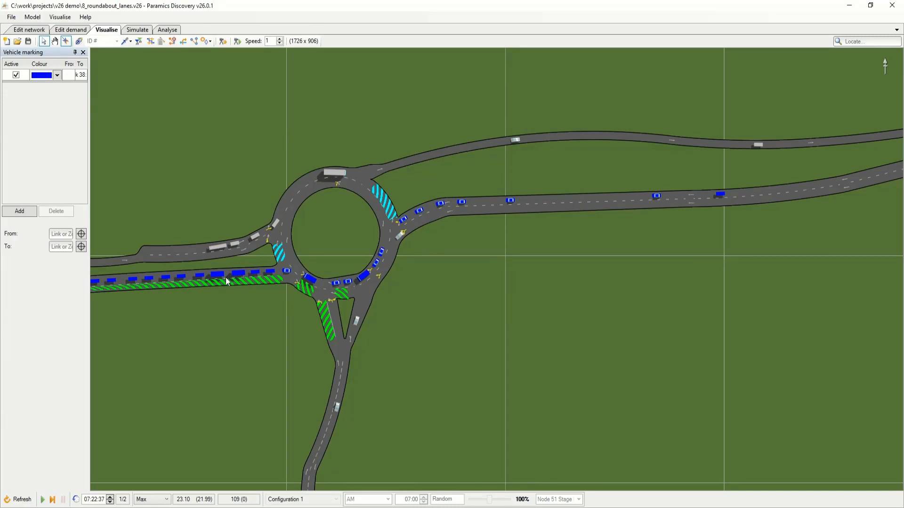
pyautogui.scroll(2, 463, 228)
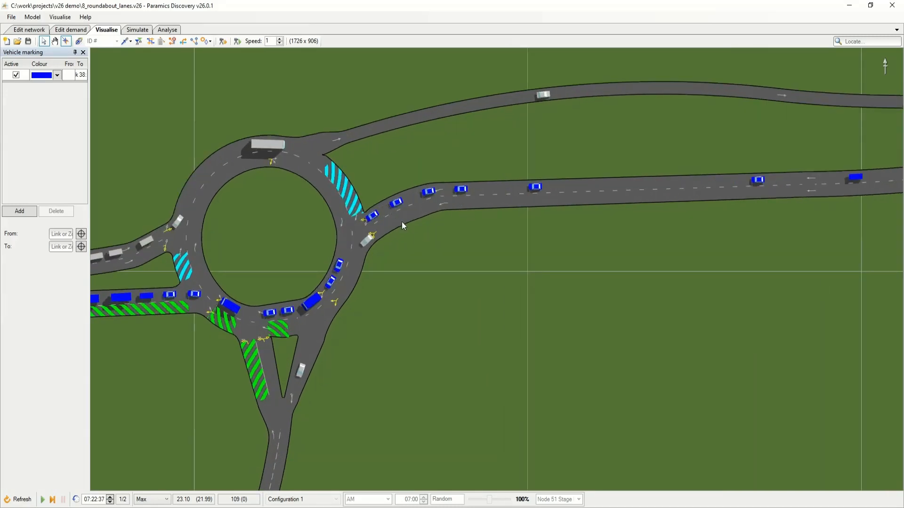
pyautogui.click(395, 206)
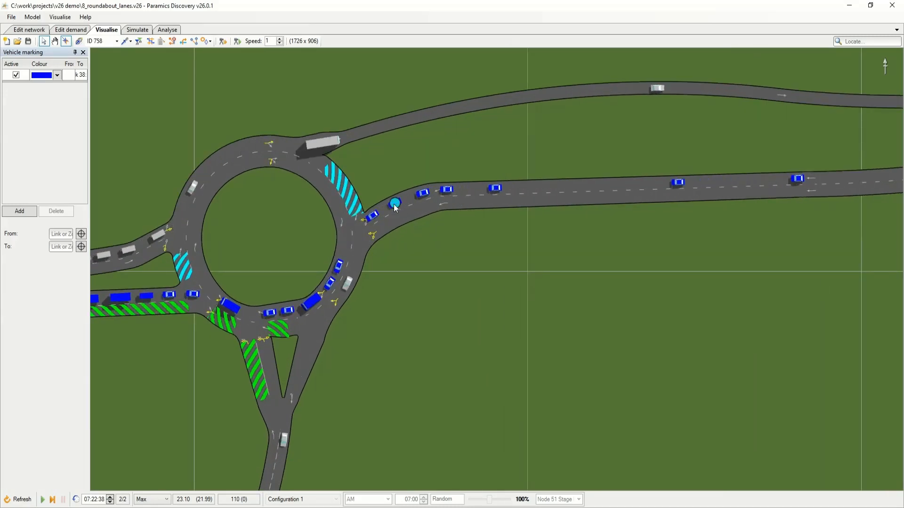
pyautogui.click(136, 42)
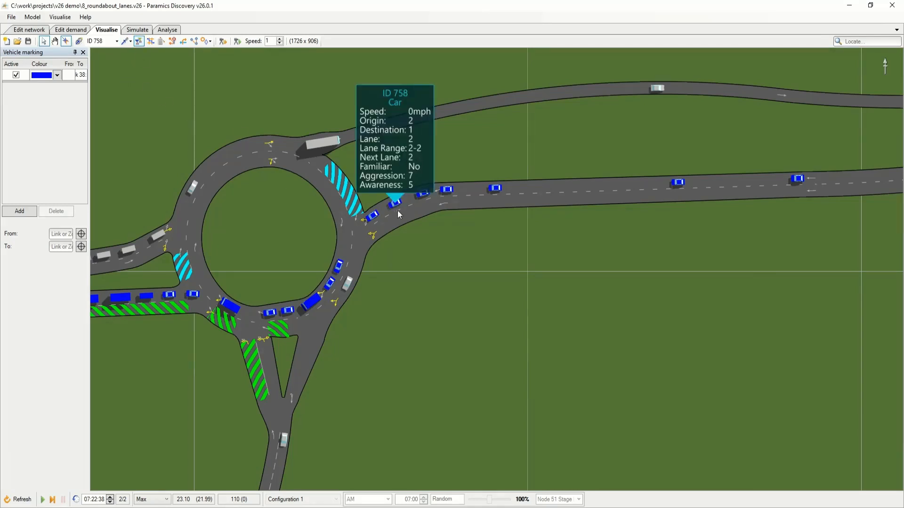
pyautogui.click(372, 217)
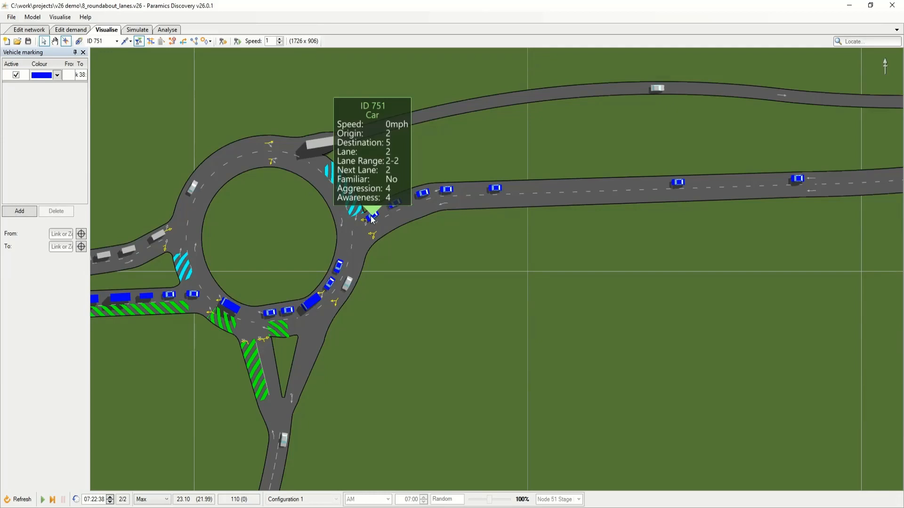
pyautogui.click(371, 216)
pyautogui.click(396, 204)
pyautogui.click(396, 203)
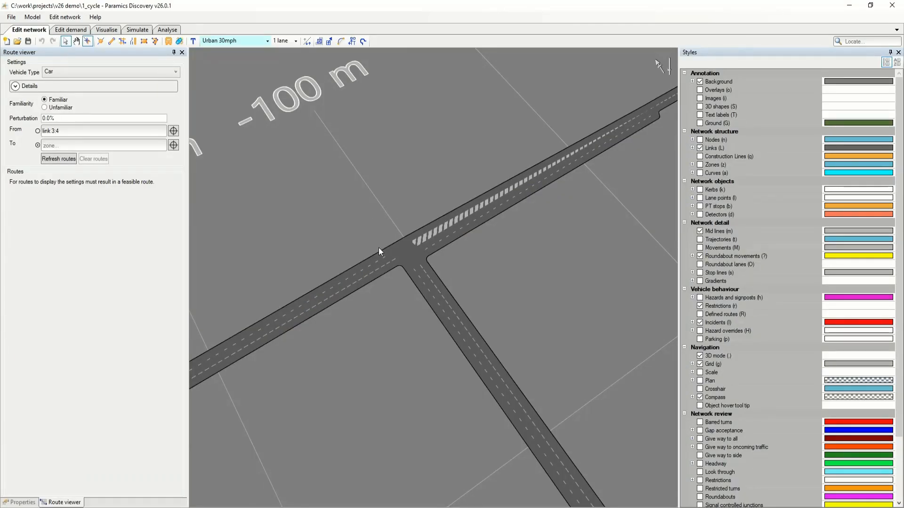
# In the 1_cycle model, pick zone 2 as the destination to display the car route from link 3:4.
pyautogui.click(173, 145)
pyautogui.scroll(-5, 573, 188)
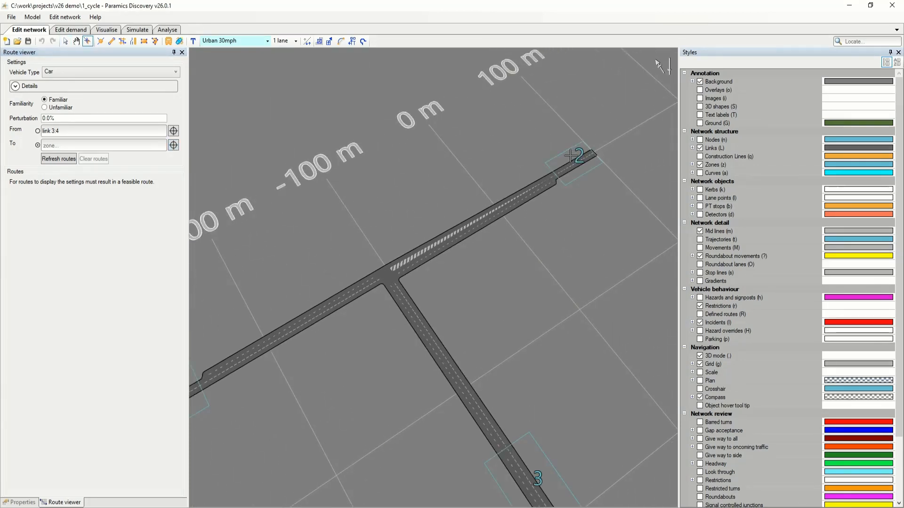
pyautogui.click(580, 156)
pyautogui.moveTo(319, 248); pyautogui.dragTo(373, 213)
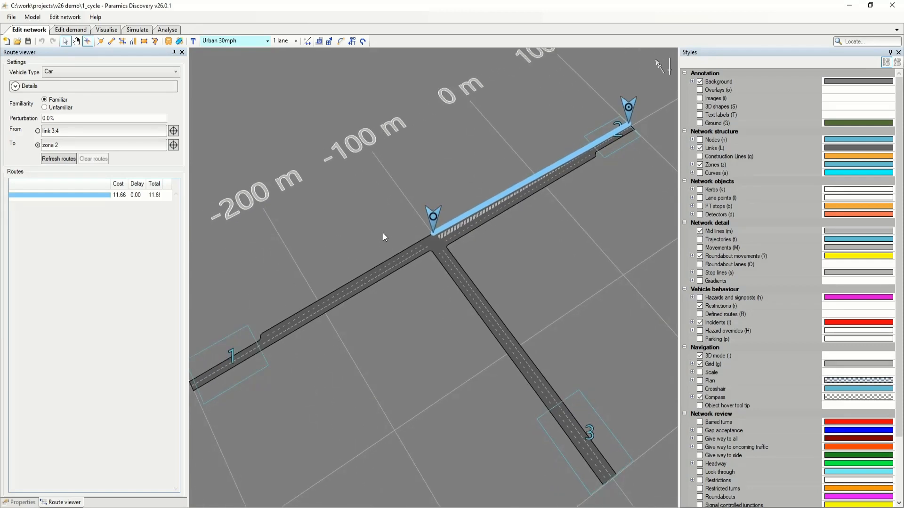
pyautogui.scroll(5, 436, 324)
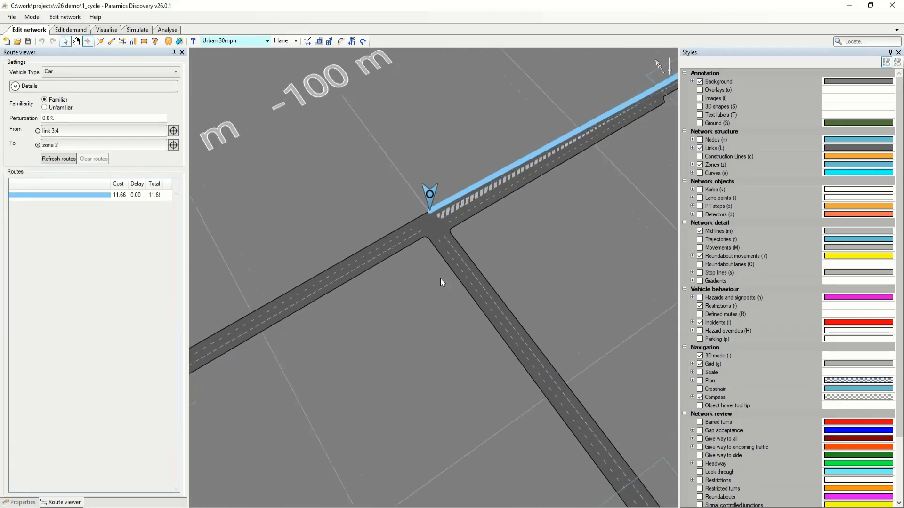
# Display the lane points and review the options available for the lane 1 exit point of link 2:3.
pyautogui.press('l')
pyautogui.scroll(2, 400, 163)
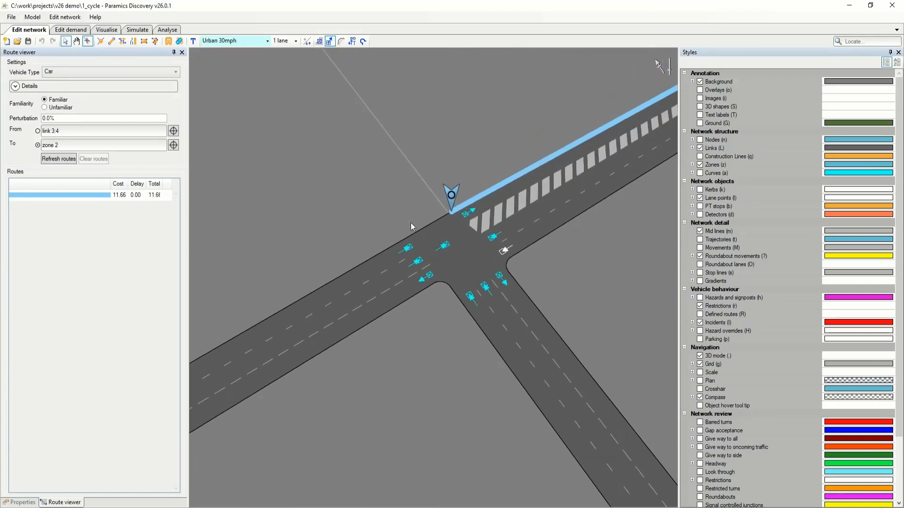
pyautogui.scroll(2, 413, 226)
pyautogui.rightClick(410, 255)
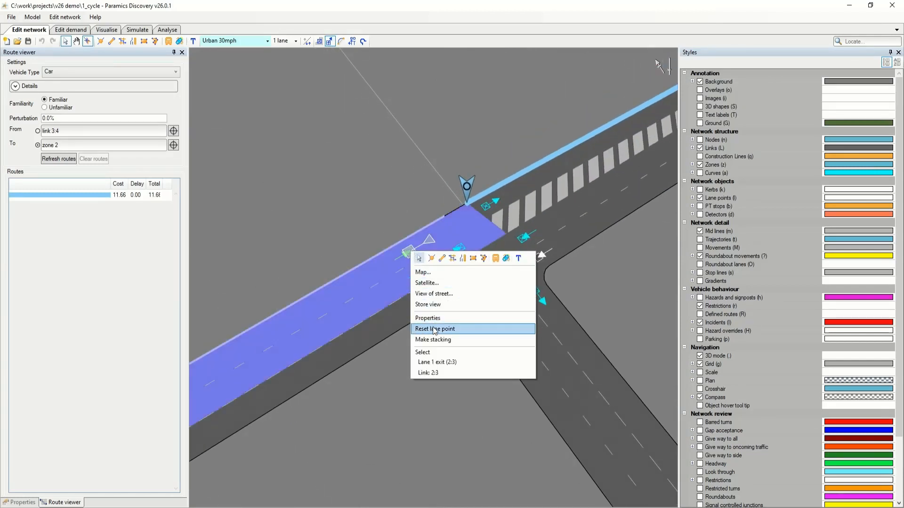
pyautogui.click(366, 234)
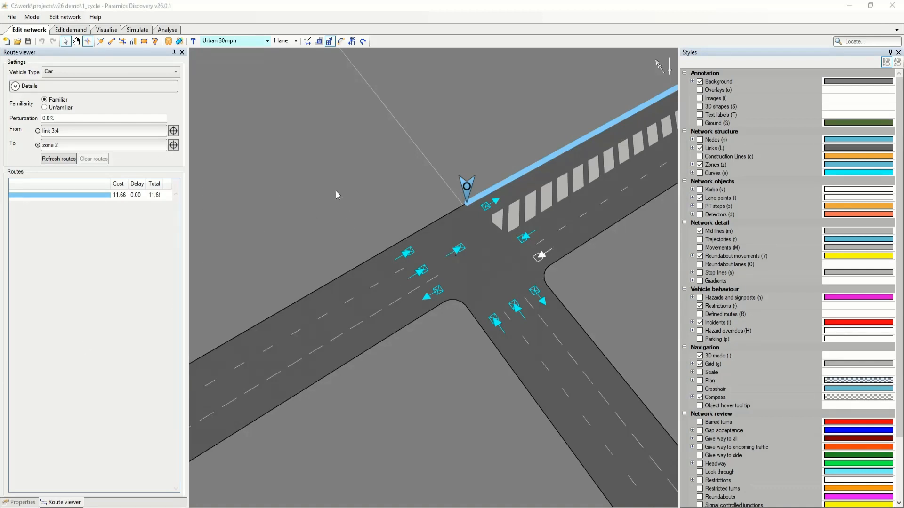
# Display the nodes, review the signal settings of node 3 at the T-junction, and close them.
pyautogui.press('n')
pyautogui.rightClick(472, 239)
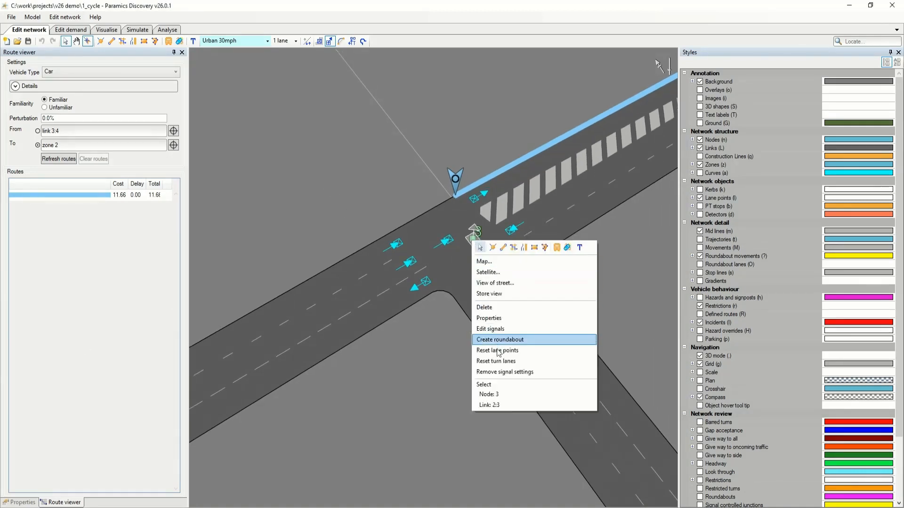
pyautogui.click(501, 332)
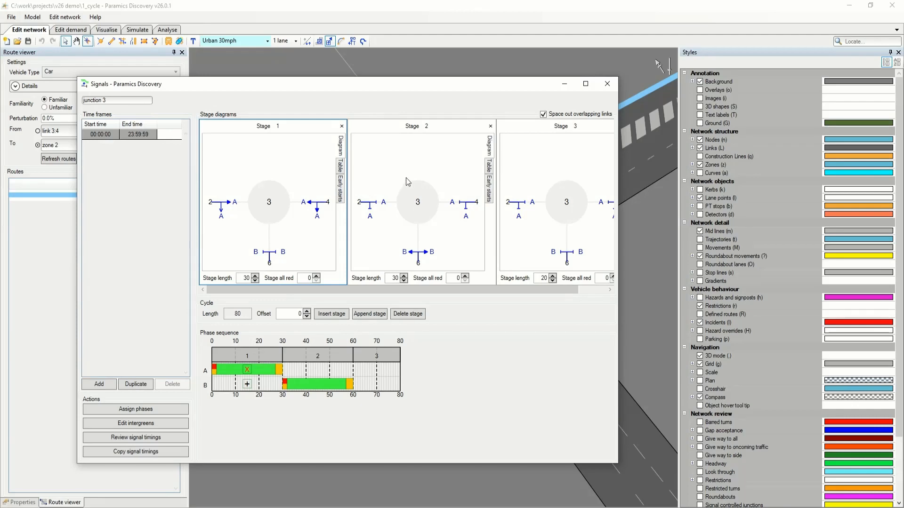
pyautogui.click(607, 84)
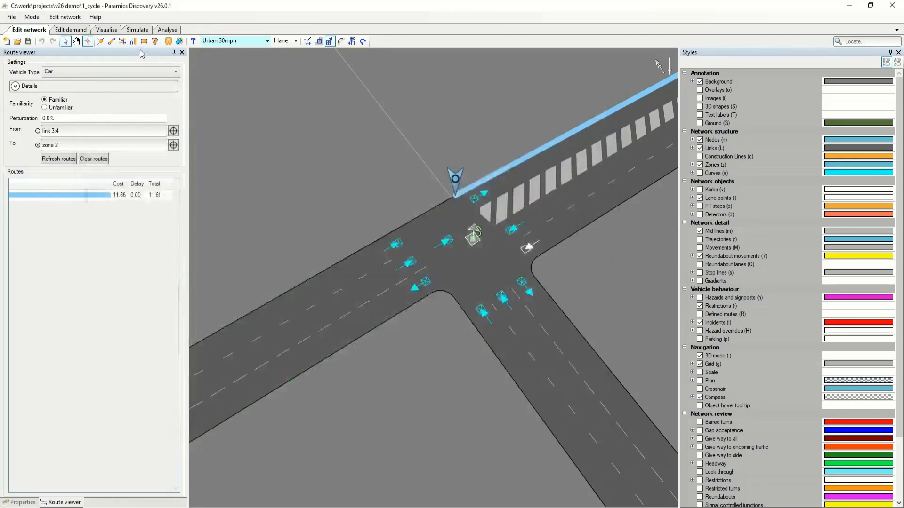
# Switch to analysis mode and review the CSV statistics export settings, including the export file prefix, without exporting.
pyautogui.click(137, 31)
pyautogui.click(165, 30)
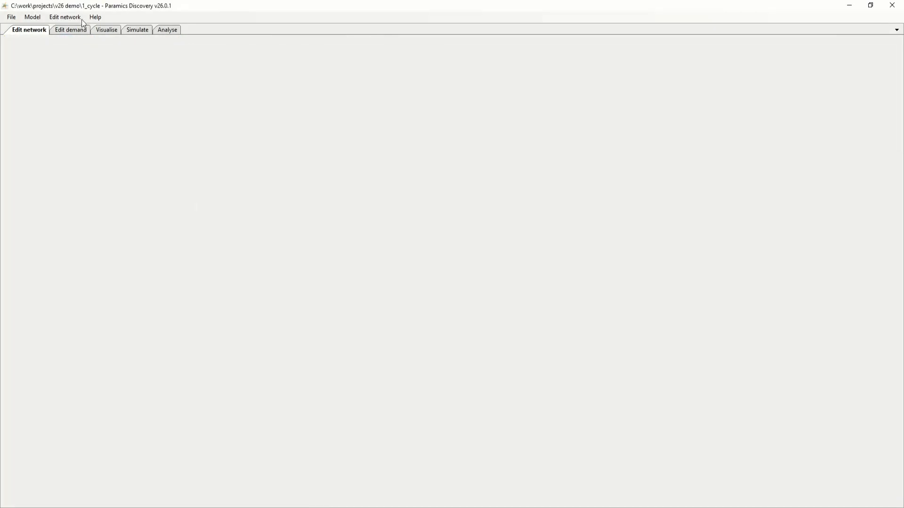
pyautogui.click(59, 17)
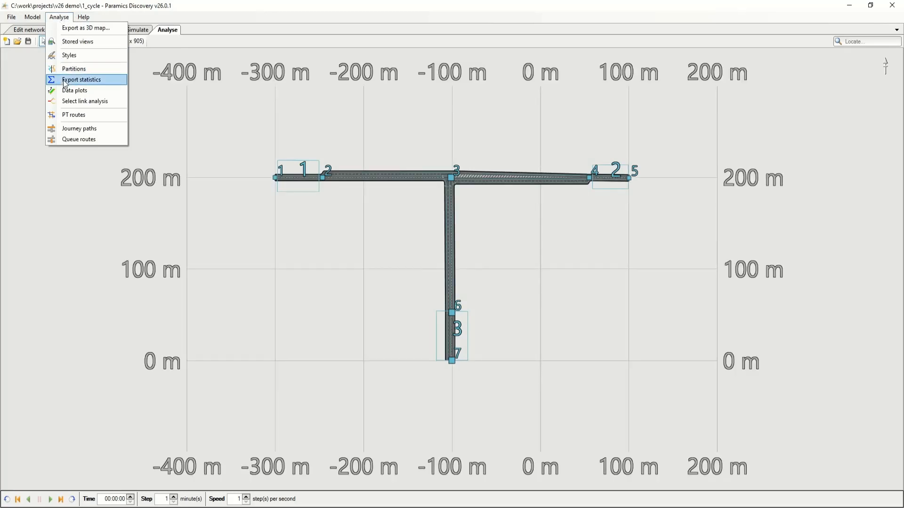
pyautogui.click(66, 81)
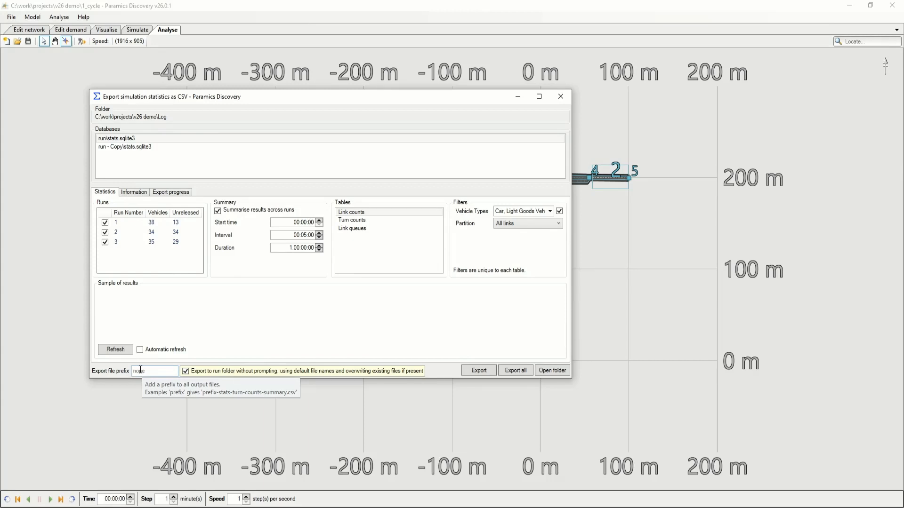
pyautogui.click(560, 96)
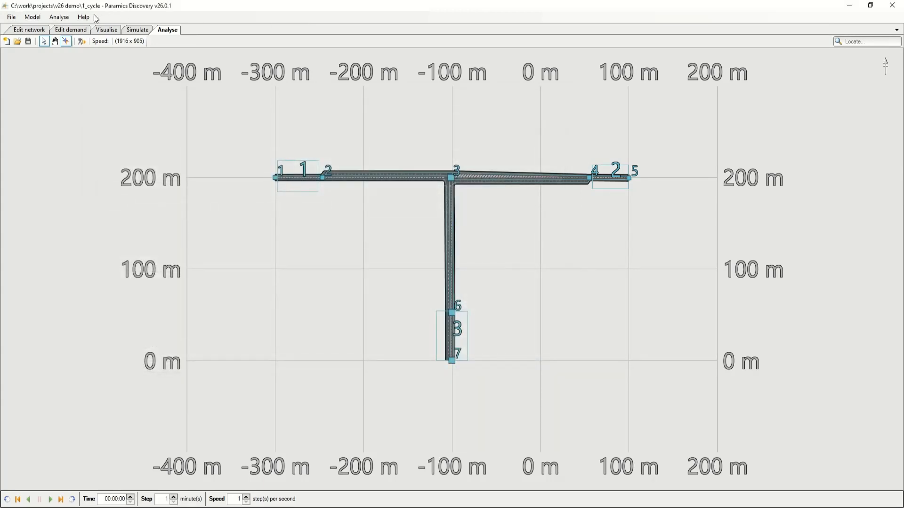
# View the graphics card information used for network editing, visualisation and analysis, and dismiss it.
pyautogui.click(92, 17)
pyautogui.click(103, 49)
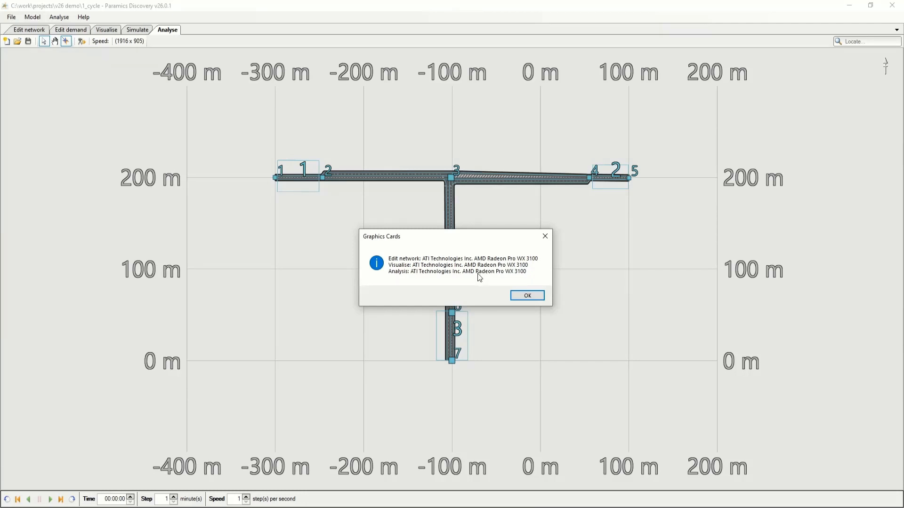
pyautogui.click(527, 295)
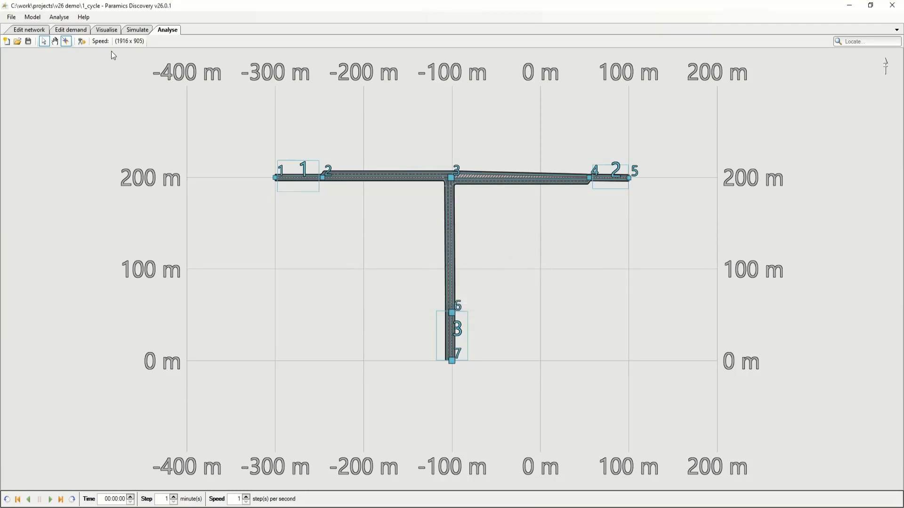
# Switch the 1_cycle model to visualisation mode and review the vehicle event flag options without changing them.
pyautogui.click(34, 30)
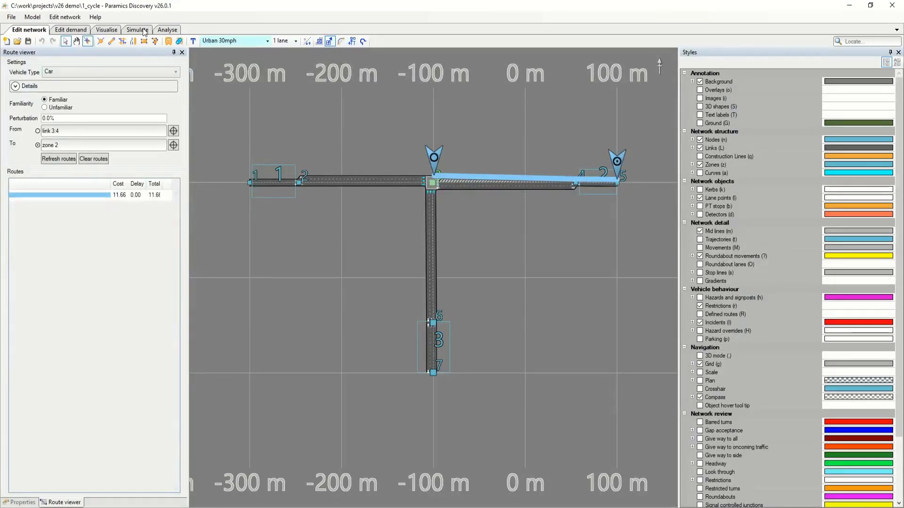
pyautogui.click(106, 29)
pyautogui.click(210, 41)
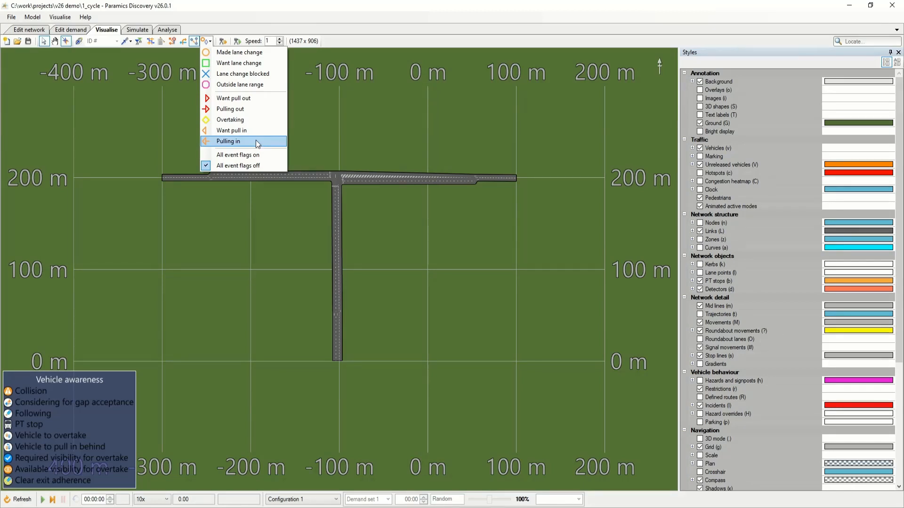
pyautogui.click(282, 276)
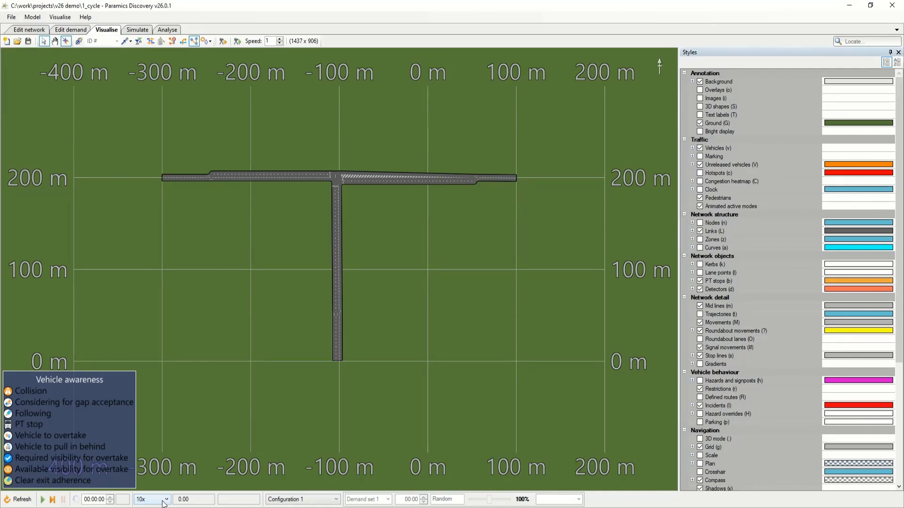
# Display the zones in the visualised network and highlight zones 1, 3 and 2 in turn.
pyautogui.moveTo(173, 276); pyautogui.dragTo(178, 290)
pyautogui.press('z')
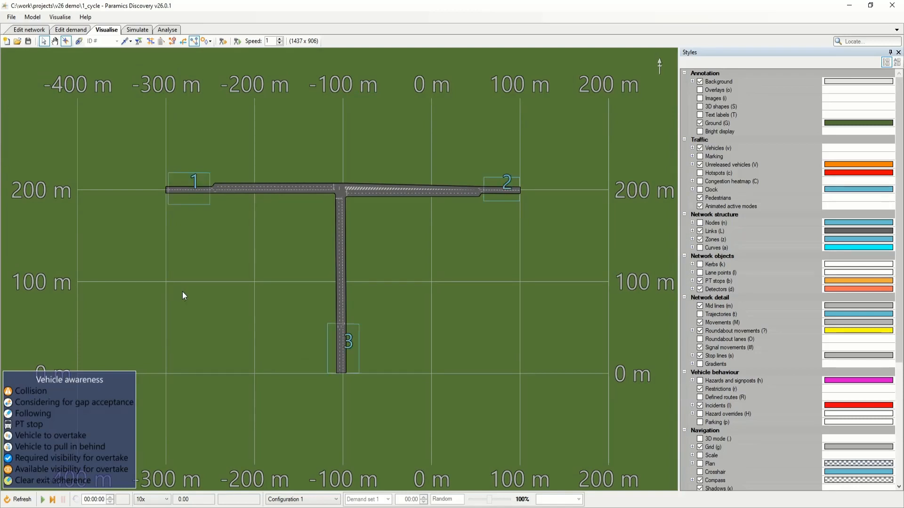
pyautogui.scroll(4, 180, 247)
pyautogui.click(192, 174)
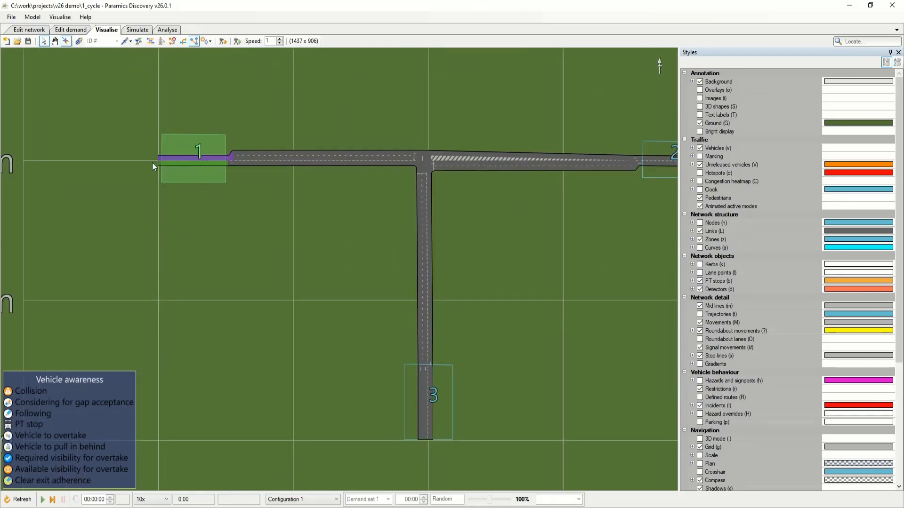
pyautogui.click(406, 384)
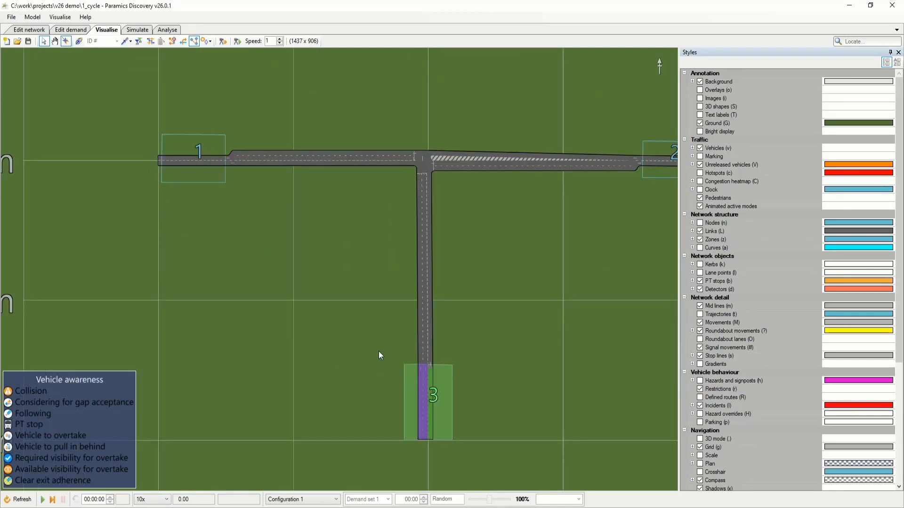
pyautogui.click(582, 226)
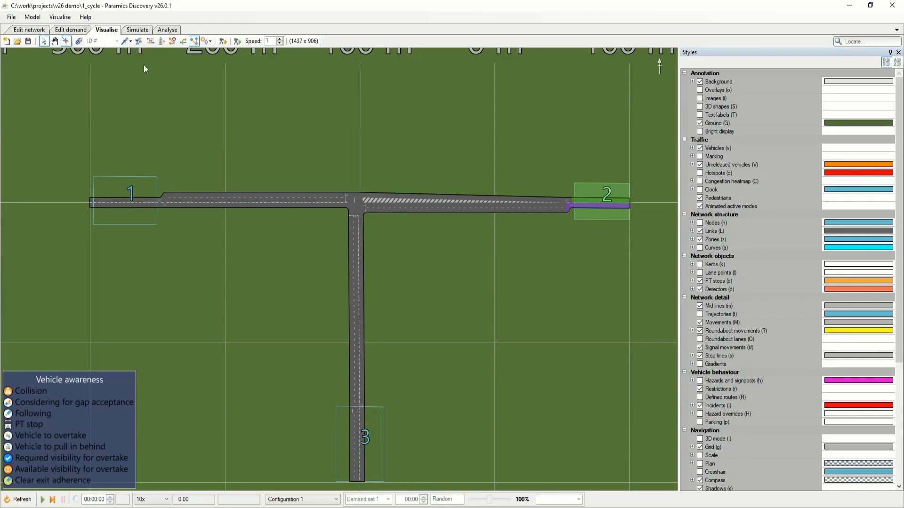
# Review the aggression and awareness distributions in the model settings and close the settings without changing them.
pyautogui.click(59, 17)
pyautogui.click(55, 14)
pyautogui.click(33, 17)
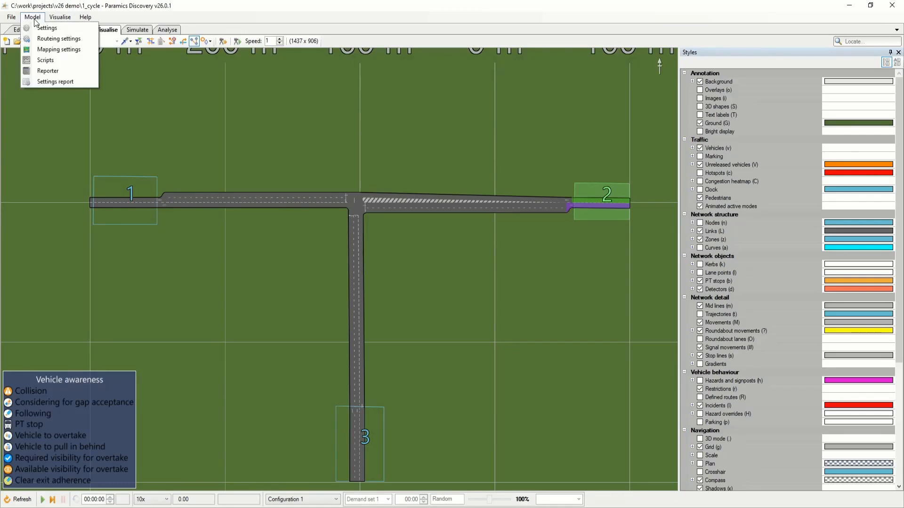
pyautogui.click(37, 27)
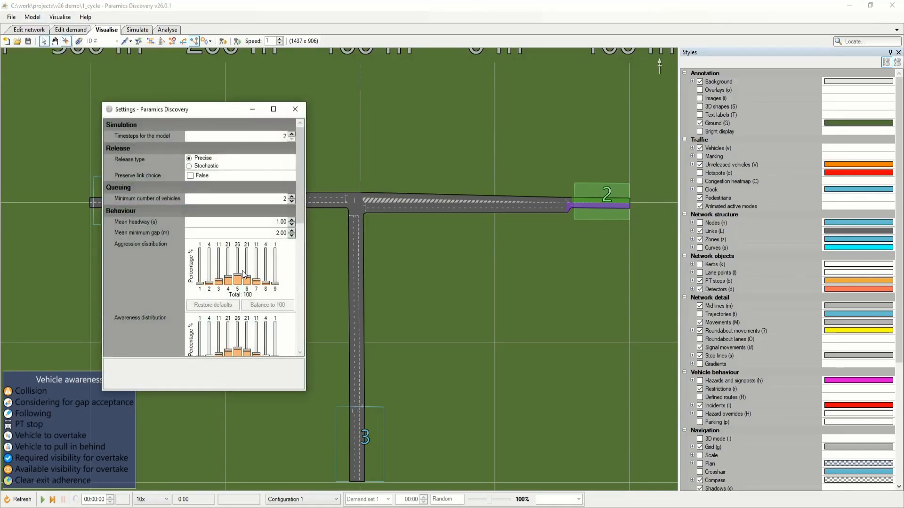
pyautogui.moveTo(238, 276); pyautogui.dragTo(239, 275)
pyautogui.click(235, 306)
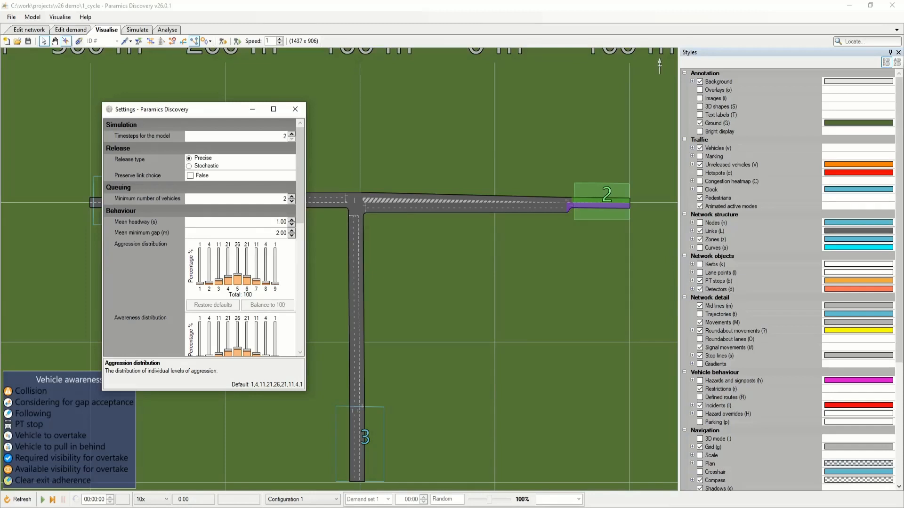
pyautogui.click(295, 108)
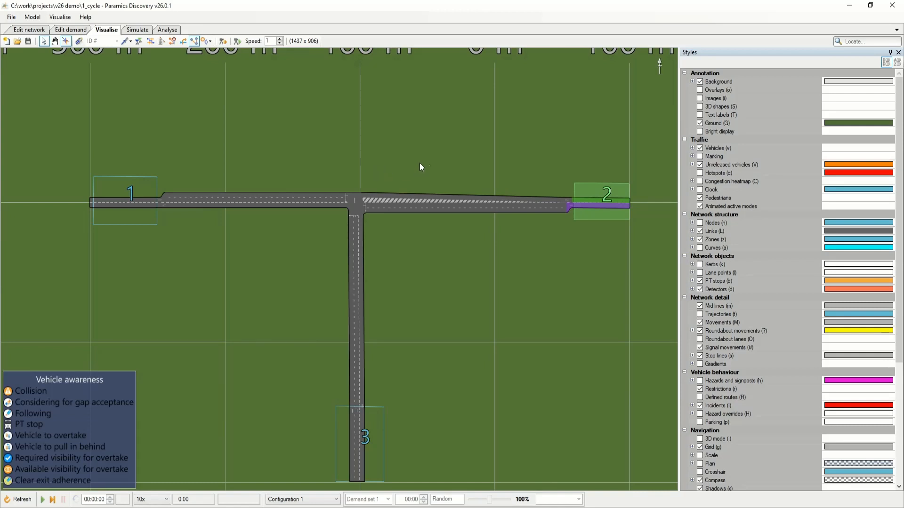
# Run the 1_cycle simulation in visualisation mode and pause it with vehicles on the approaches to the junction.
pyautogui.moveTo(432, 160); pyautogui.dragTo(411, 165)
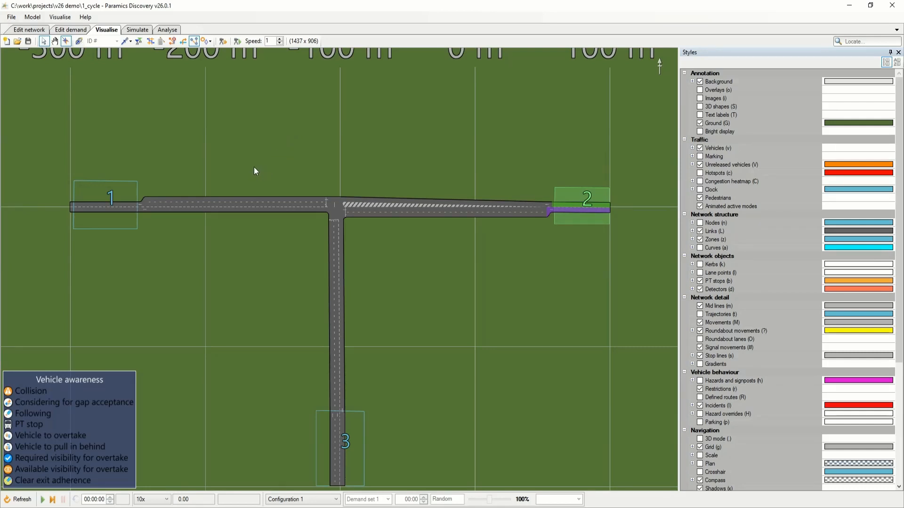
pyautogui.click(47, 30)
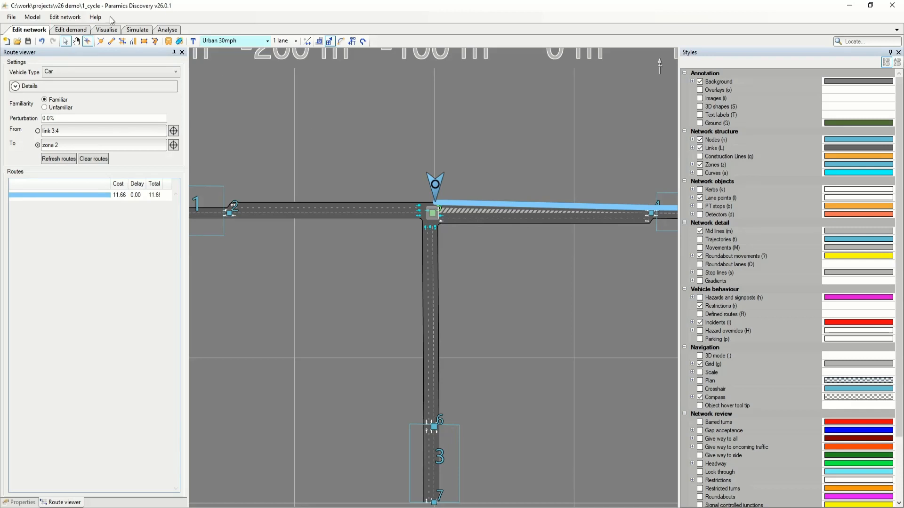
pyautogui.click(107, 30)
pyautogui.moveTo(301, 276); pyautogui.dragTo(304, 270)
pyautogui.press('space')
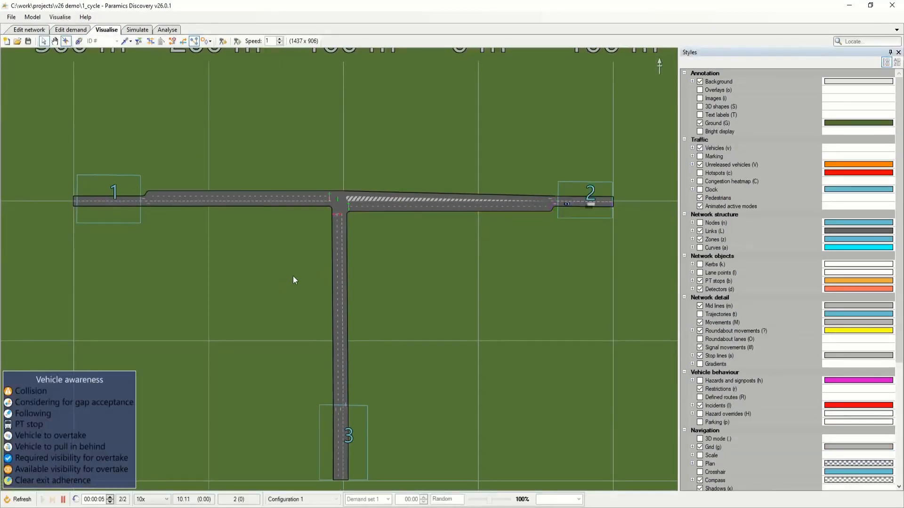
pyautogui.scroll(3, 293, 276)
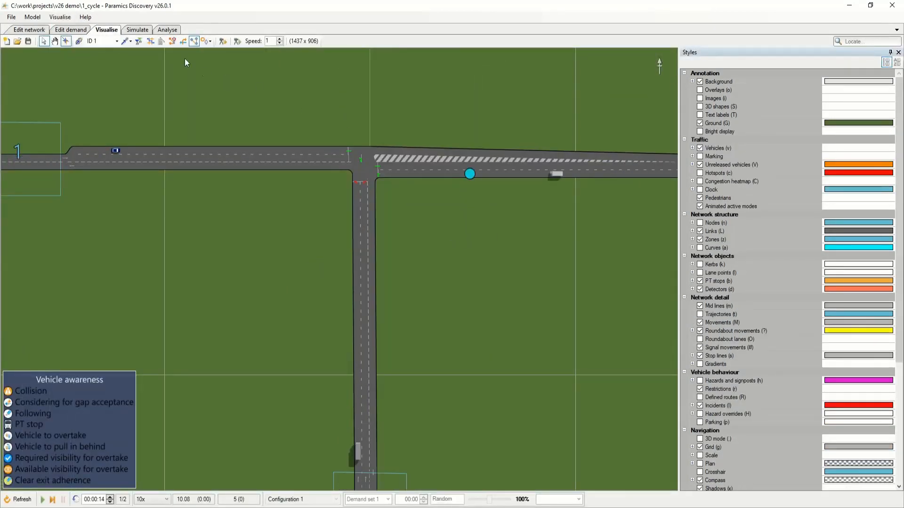
# Enable the vehicle information labels and inspect individual vehicles' details, including their aggression and awareness, clearing the selection when done.
pyautogui.click(138, 41)
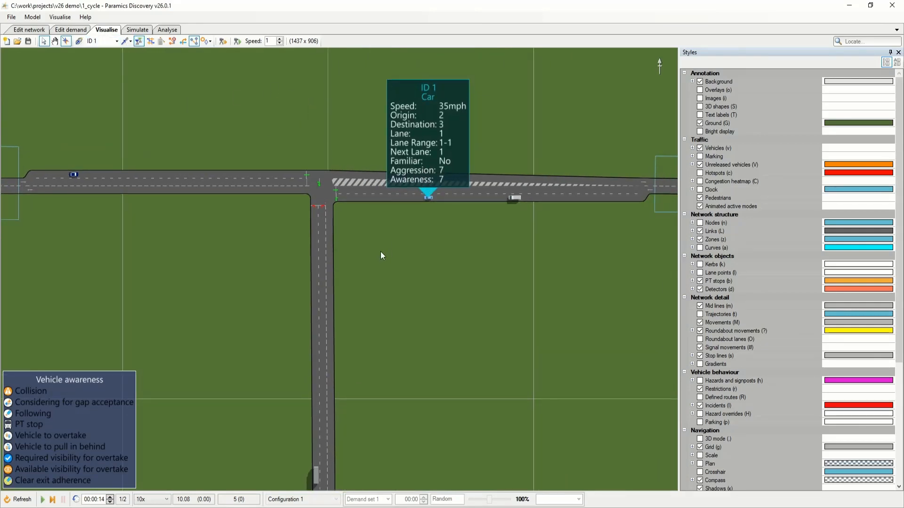
pyautogui.click(518, 199)
pyautogui.click(518, 198)
pyautogui.click(428, 198)
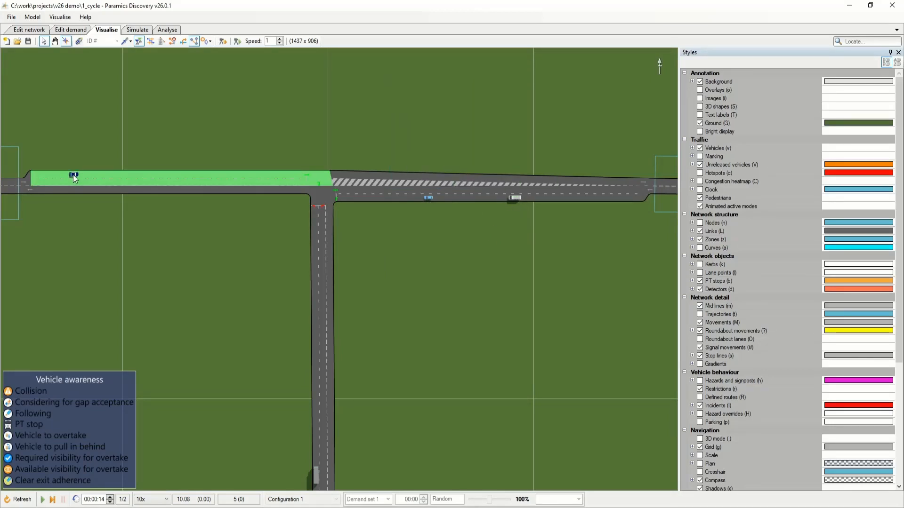
pyautogui.click(73, 174)
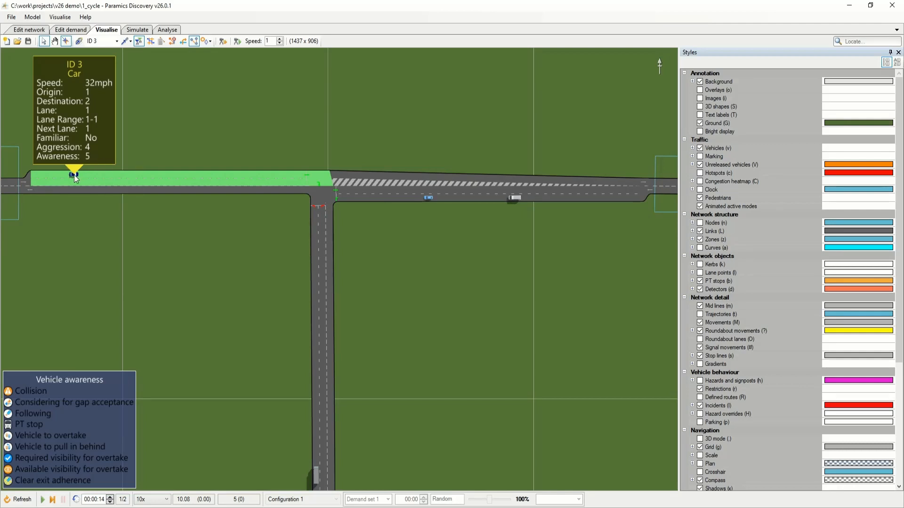
pyautogui.click(74, 176)
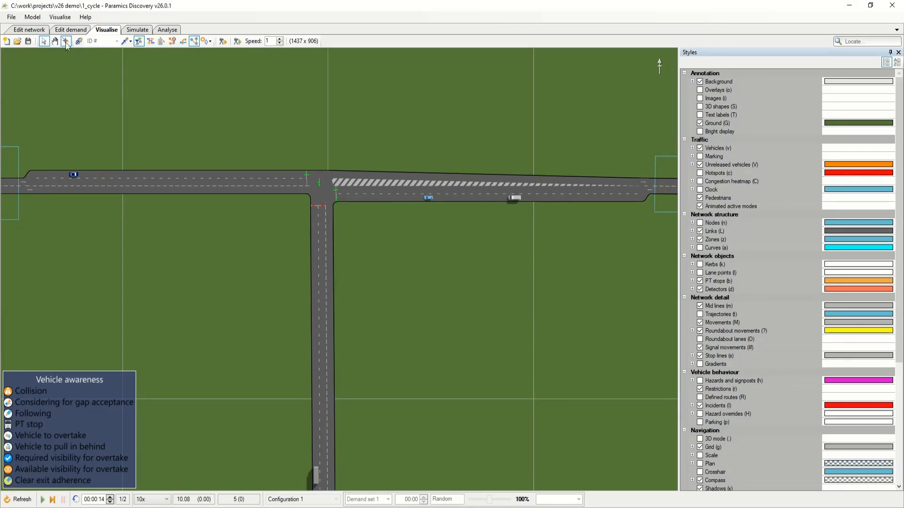
# Switch to network editing, preview the blue, green, grey, red and white SUV vehicle shapes, and close the shape library.
pyautogui.click(60, 18)
pyautogui.click(60, 17)
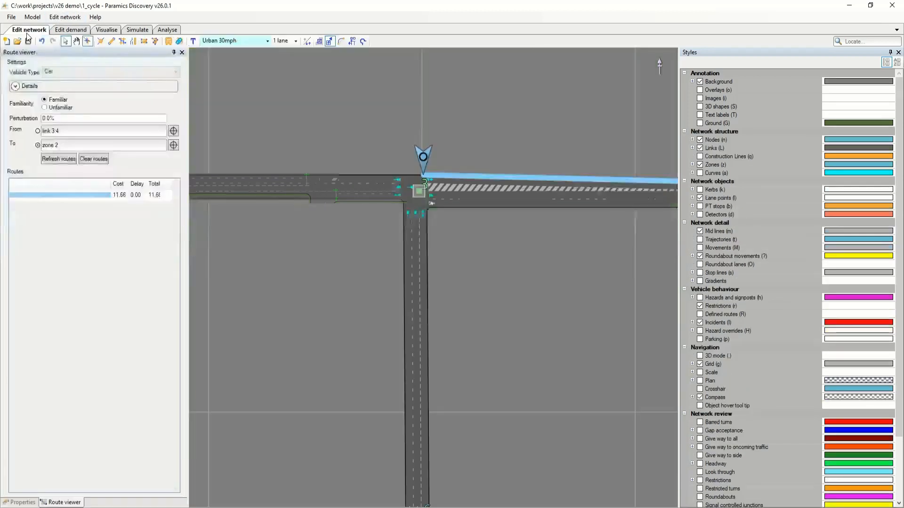
pyautogui.click(65, 18)
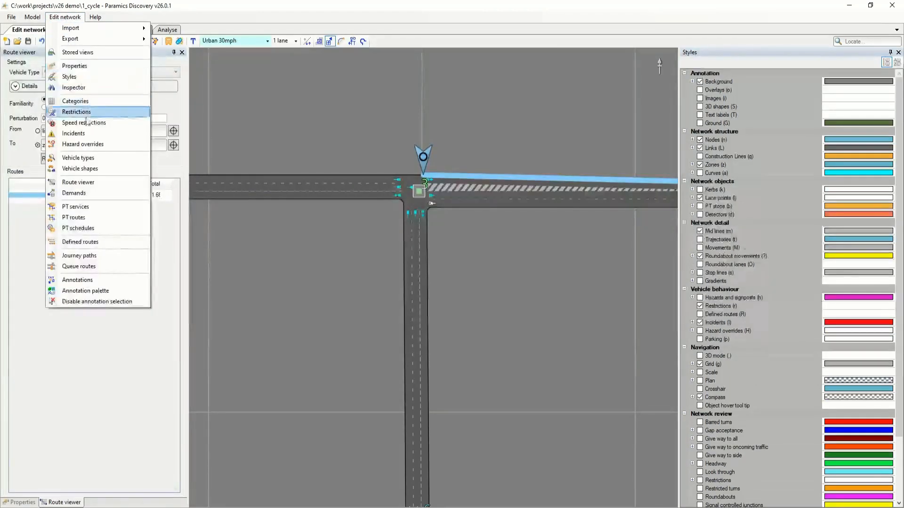
pyautogui.click(94, 169)
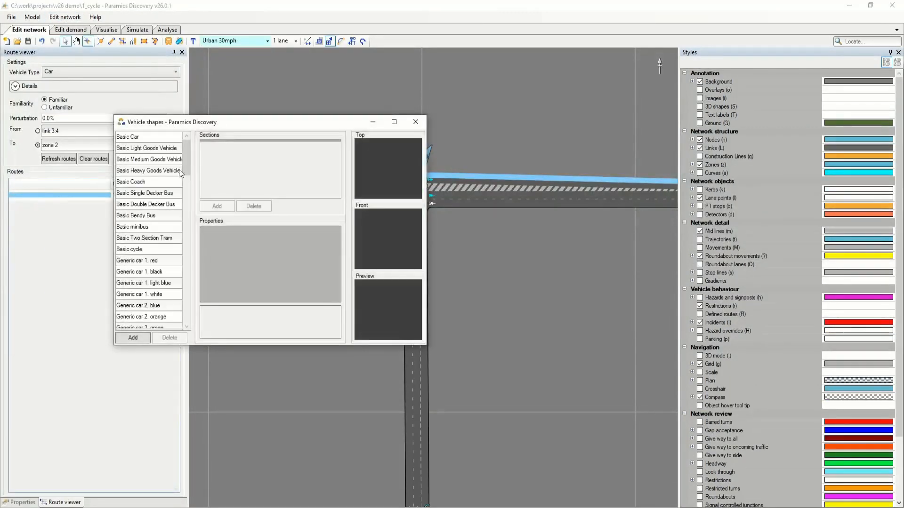
pyautogui.moveTo(184, 167); pyautogui.dragTo(184, 230)
pyautogui.click(144, 204)
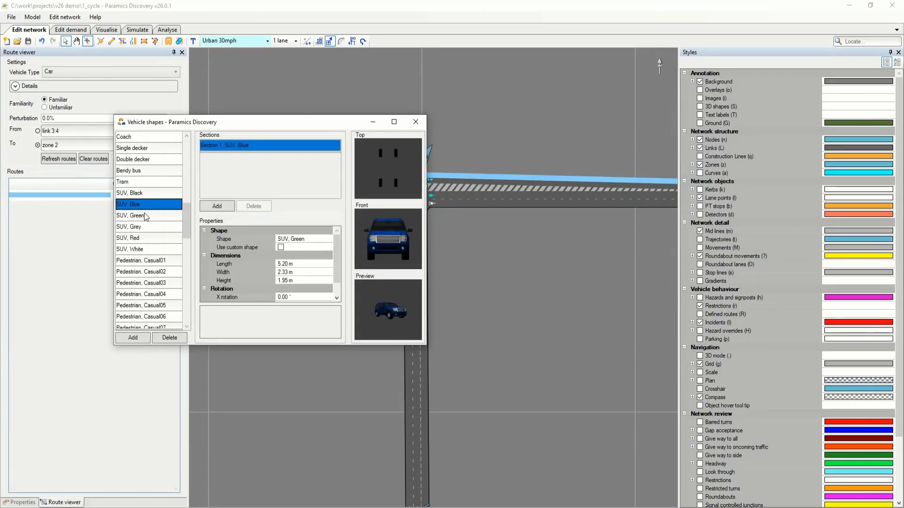
pyautogui.click(146, 216)
pyautogui.click(145, 226)
pyautogui.click(145, 237)
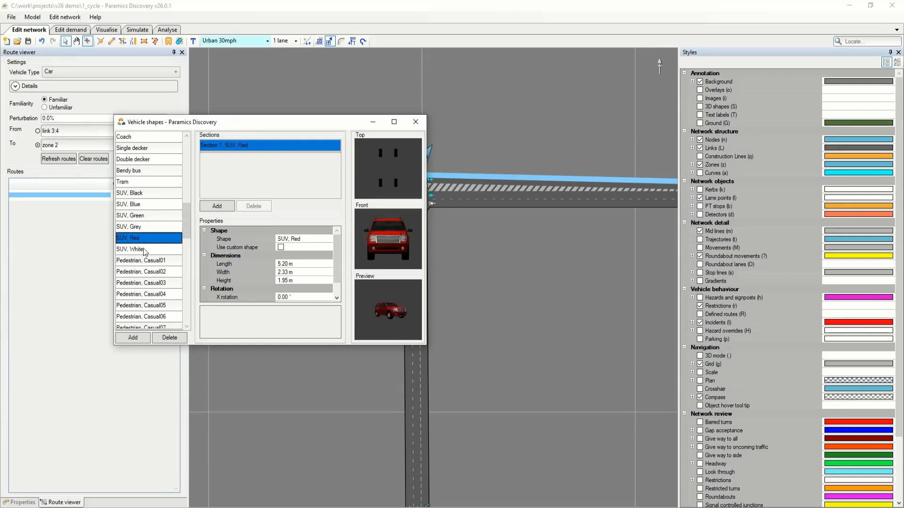
pyautogui.click(144, 250)
pyautogui.moveTo(184, 227); pyautogui.dragTo(184, 206)
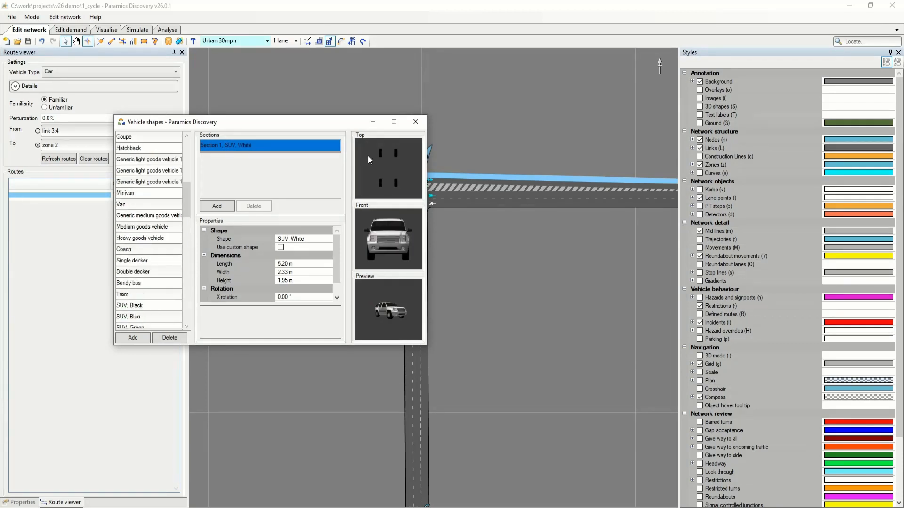
pyautogui.click(415, 123)
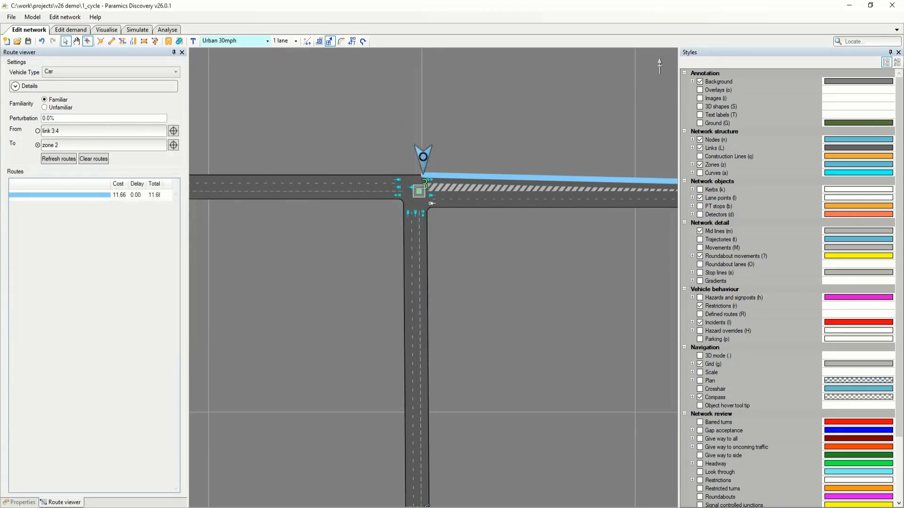